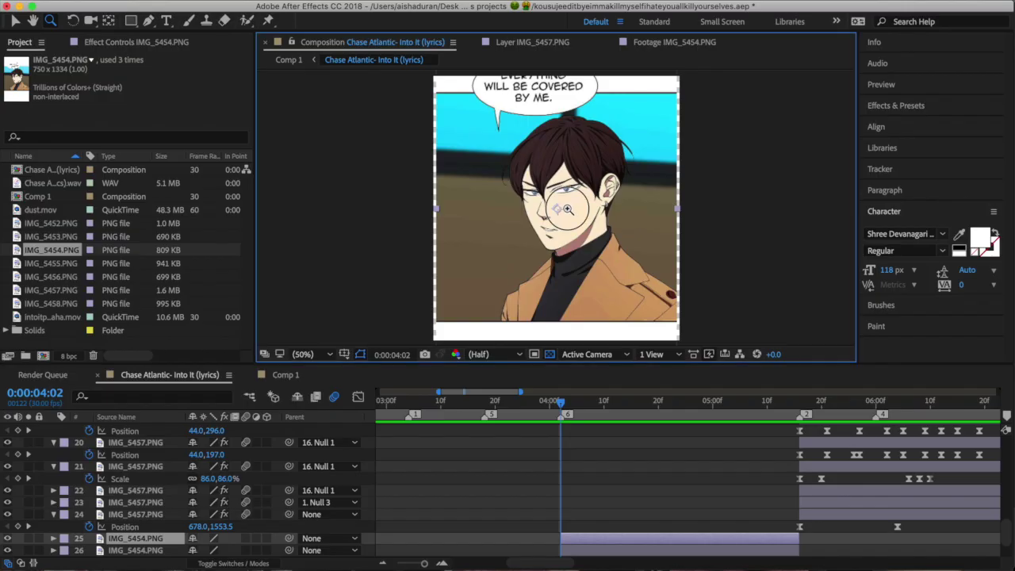
- Draw a closed RotoBezier mask around the whole mouth on the selected IMG_5454.PNG layer with the Pen tool
click(525, 195)
click(520, 191)
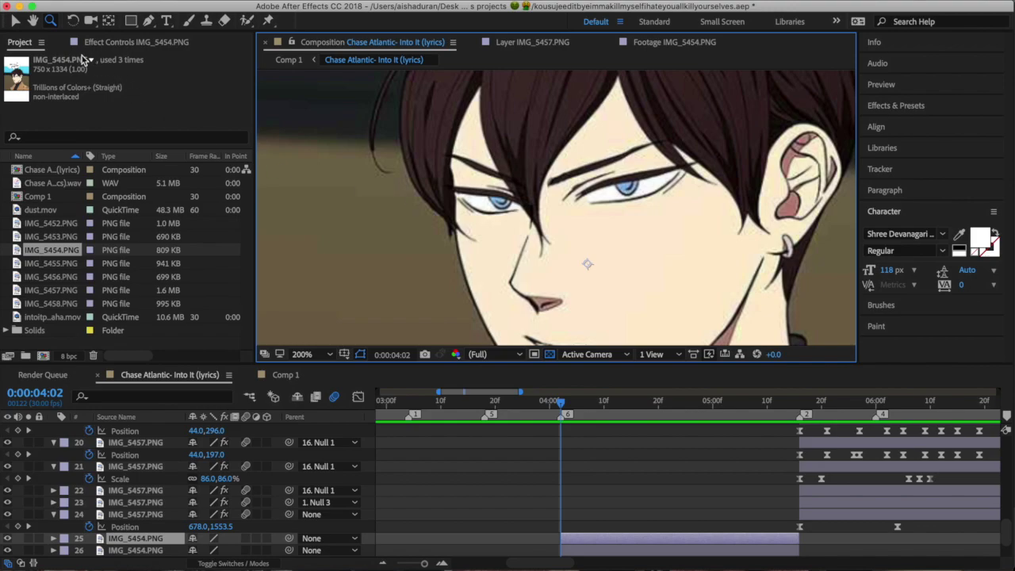
click(32, 20)
drag(545, 228, 543, 70)
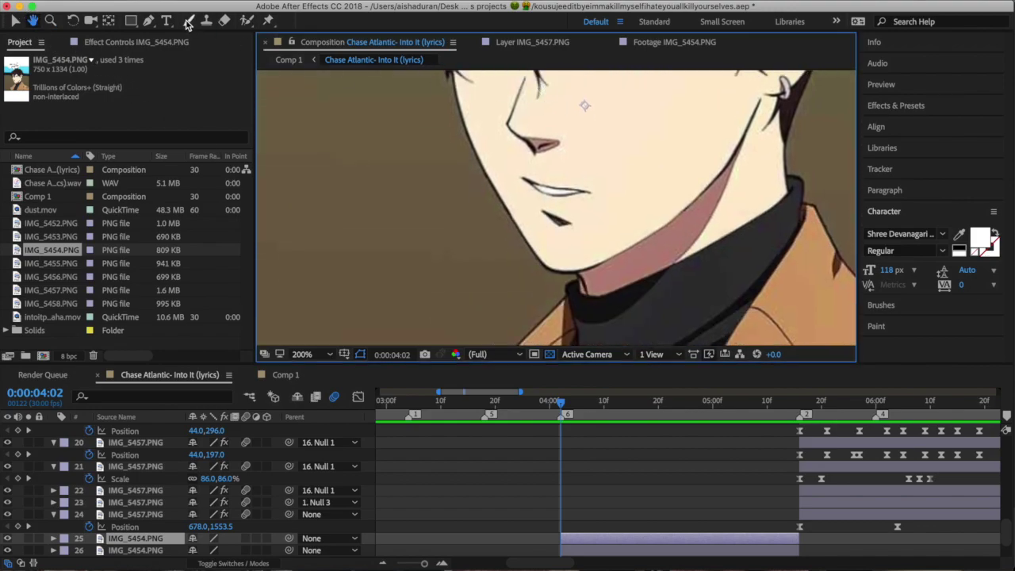
click(148, 21)
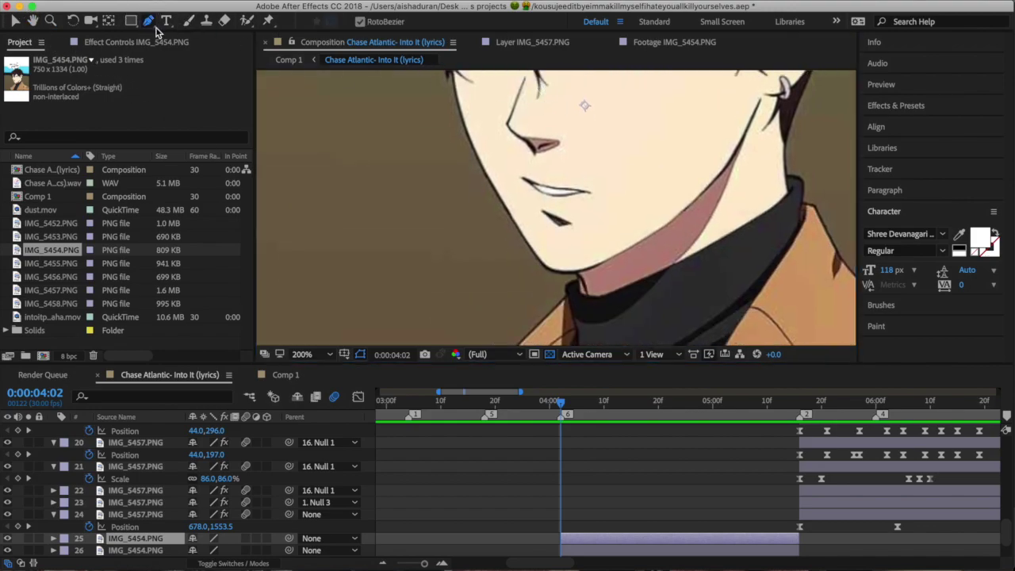
click(538, 164)
click(519, 179)
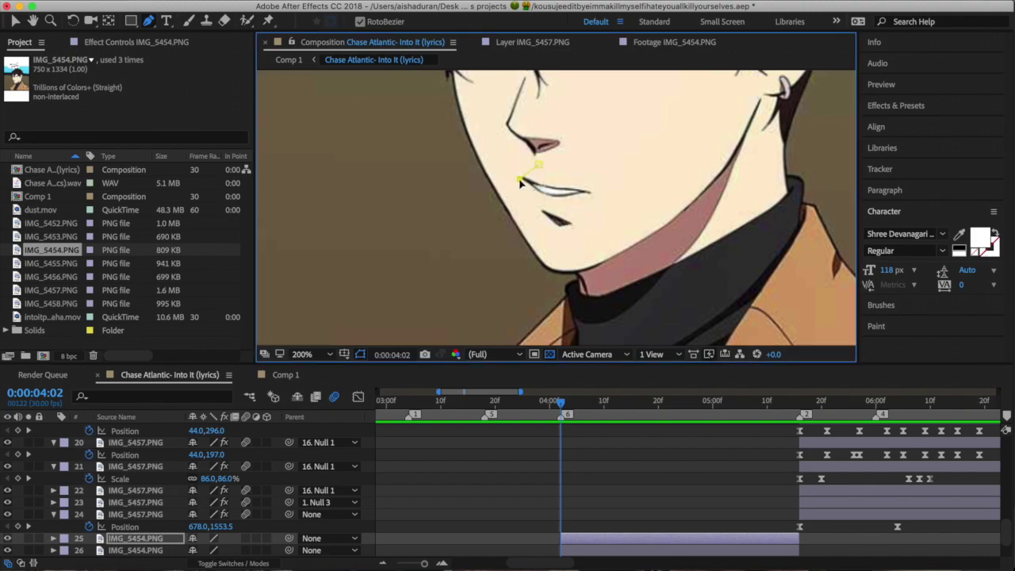
click(528, 211)
click(577, 223)
click(602, 192)
click(581, 161)
click(539, 164)
- Duplicate the mouth-masked IMG_5454.PNG layer and delete the mask from layer 25
click(586, 543)
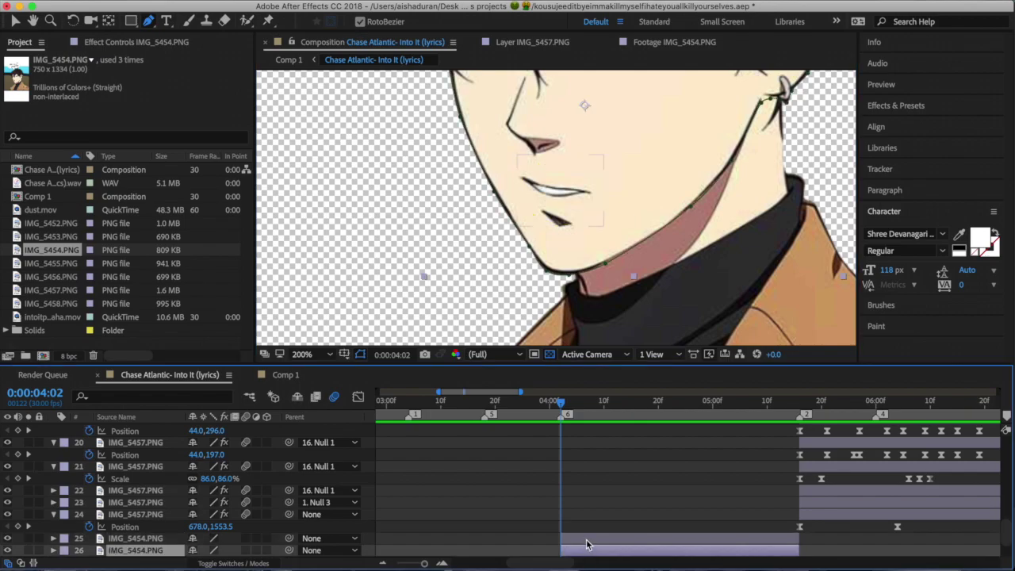
key(ctrl+d)
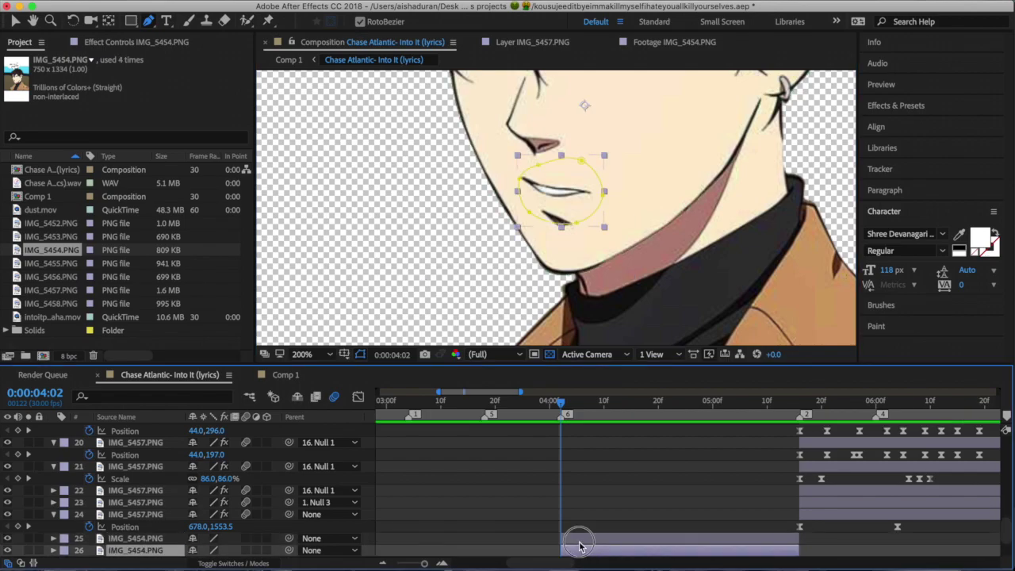
click(578, 221)
key(Delete)
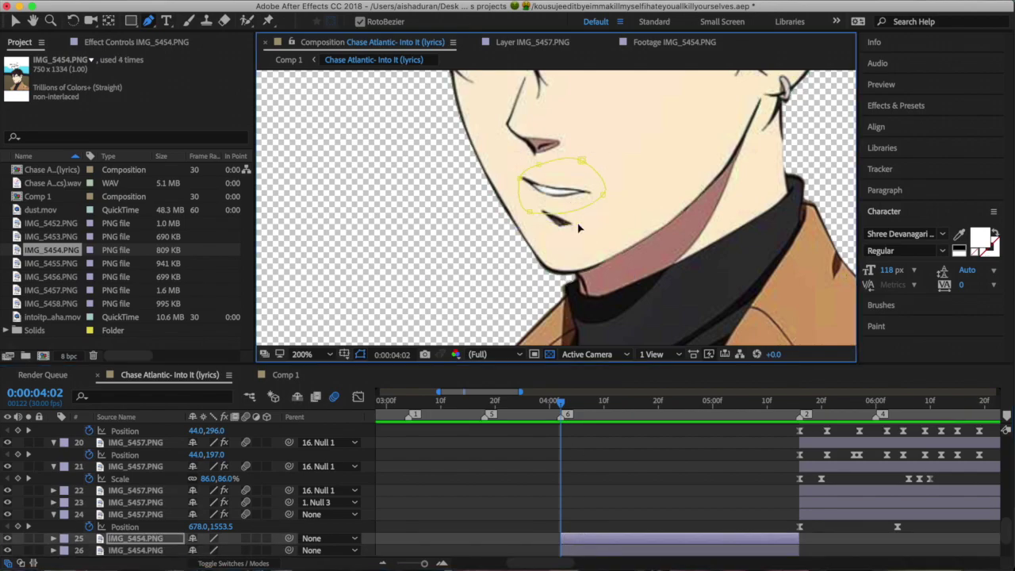
key(Delete)
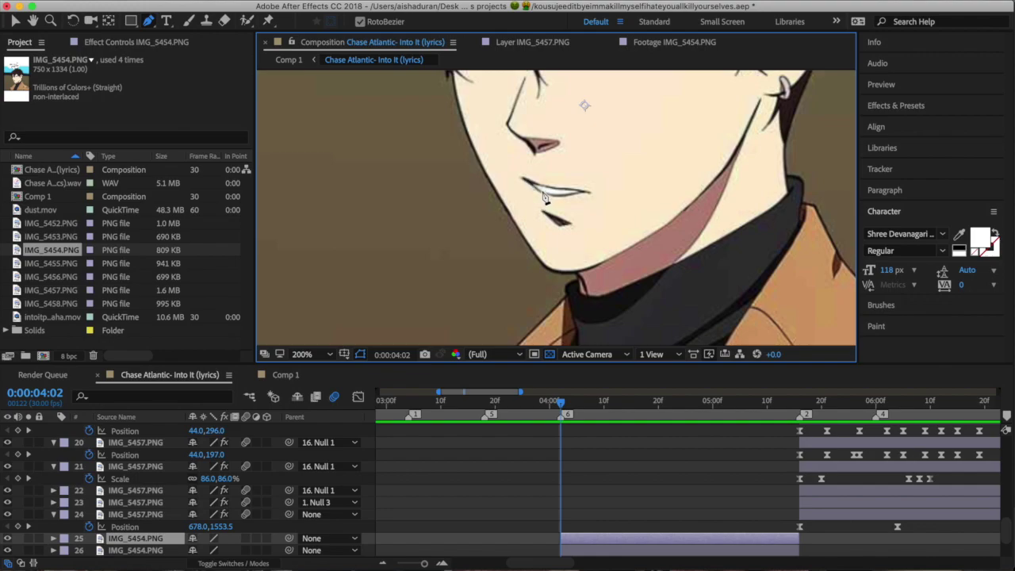
- Draw a closed mask on layer 25 around the area beneath the mouth, enclosing the dark mark under the lower lip
click(540, 190)
click(527, 198)
click(537, 222)
click(580, 218)
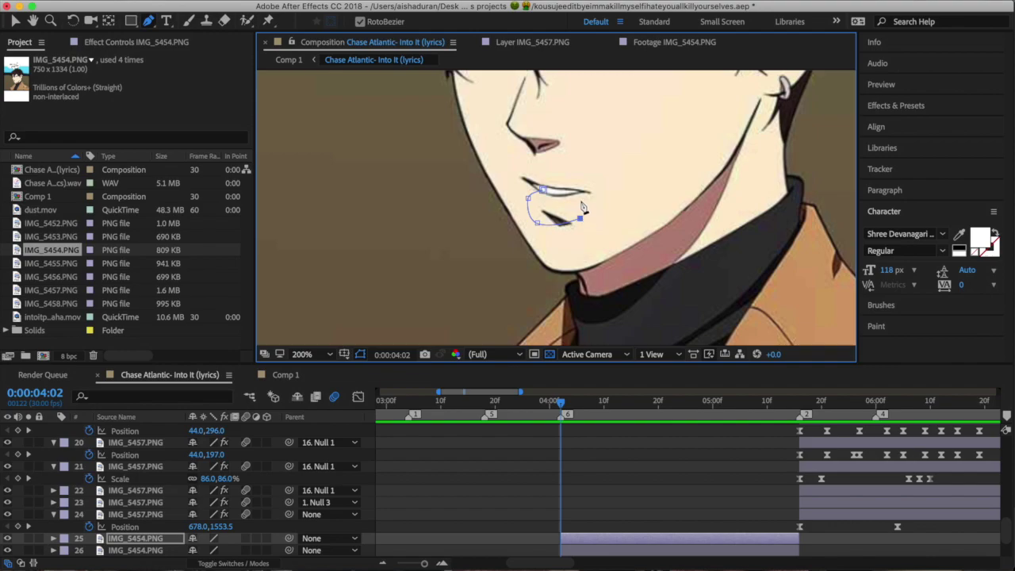
click(580, 197)
click(541, 190)
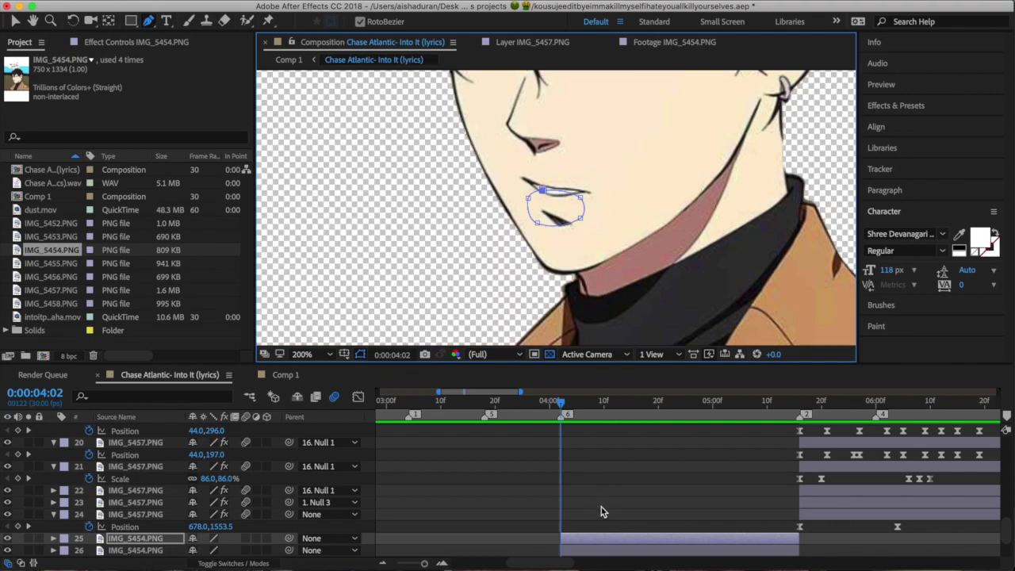
- Duplicate the layer masked beneath the mouth and delete the mask from layer 25
key(ctrl+d)
click(588, 550)
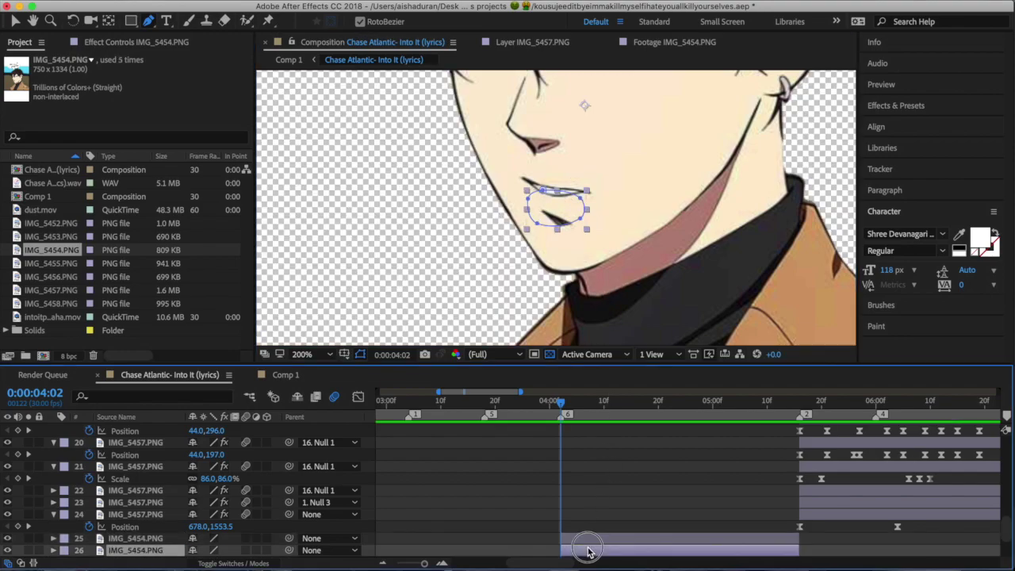
click(588, 538)
click(581, 202)
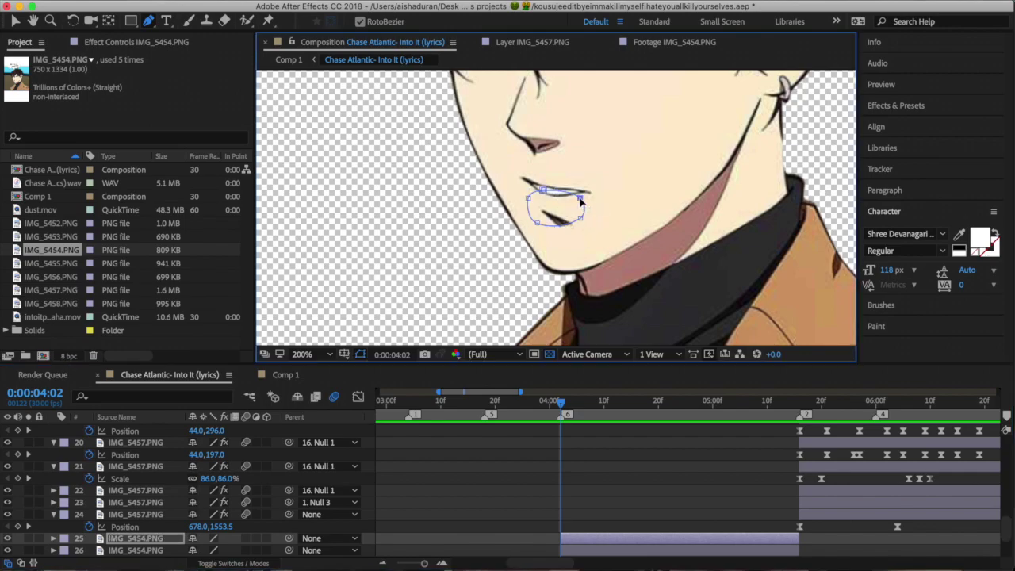
key(Delete)
key(Delete)
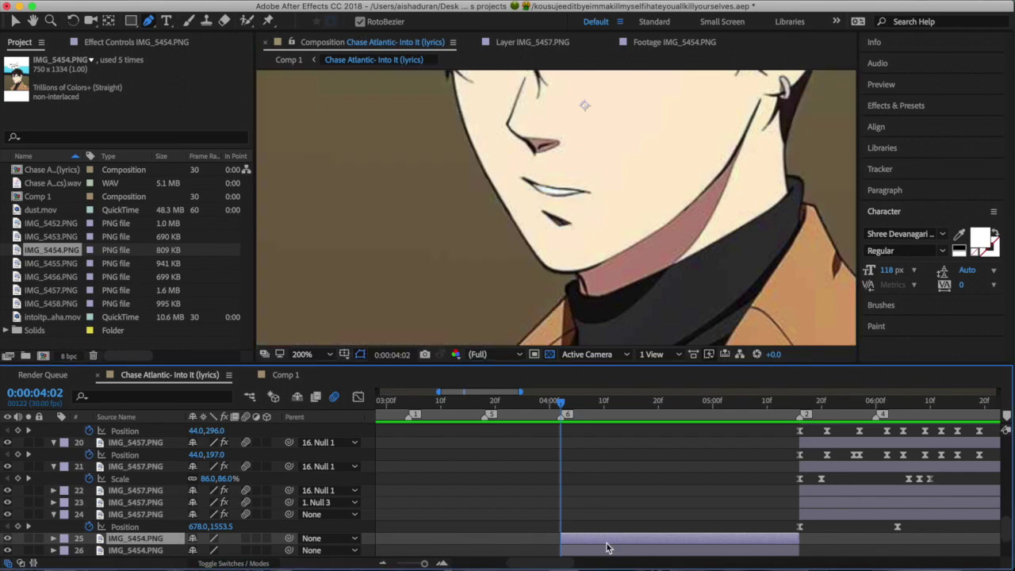
- Draw a closed oval mask on layer 25 around the upper lip, from the mouth line up to below the nose
click(600, 550)
click(600, 539)
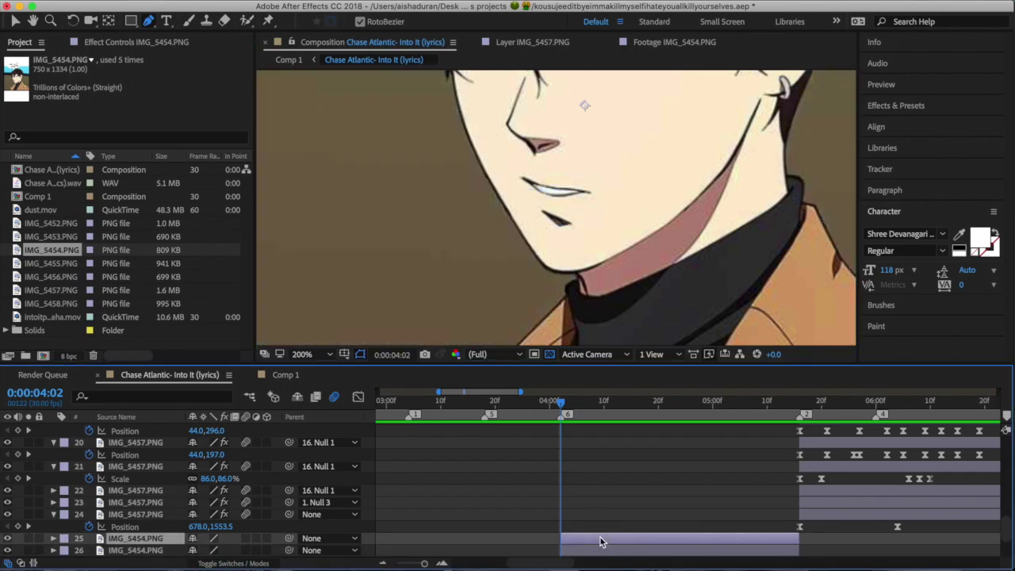
click(525, 173)
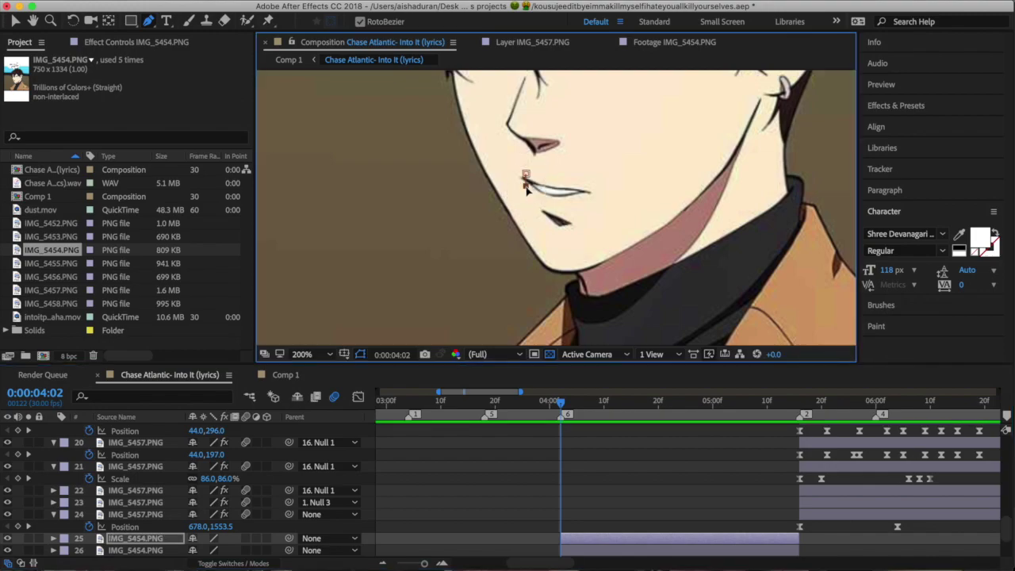
click(558, 191)
click(586, 175)
click(558, 162)
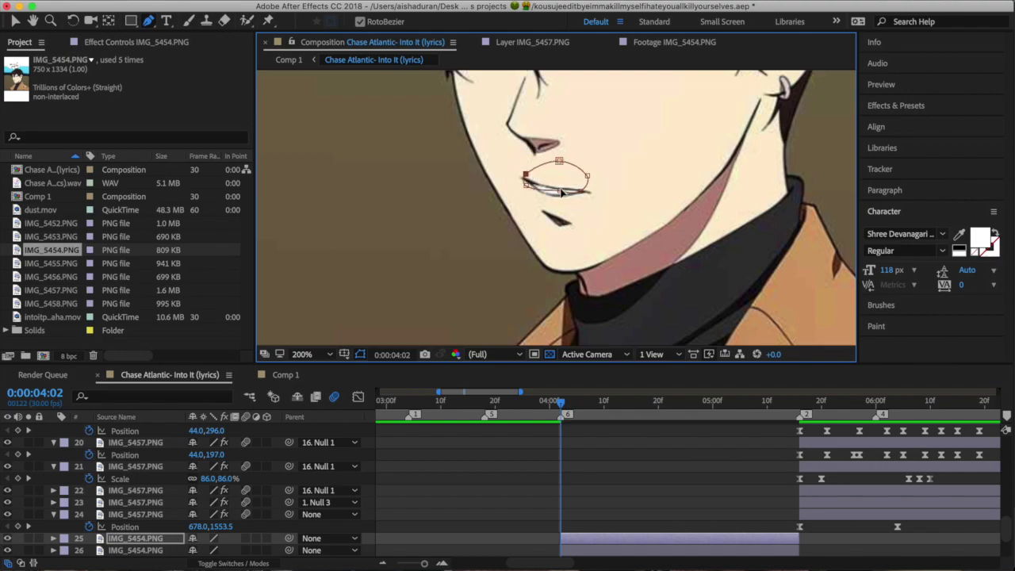
click(526, 173)
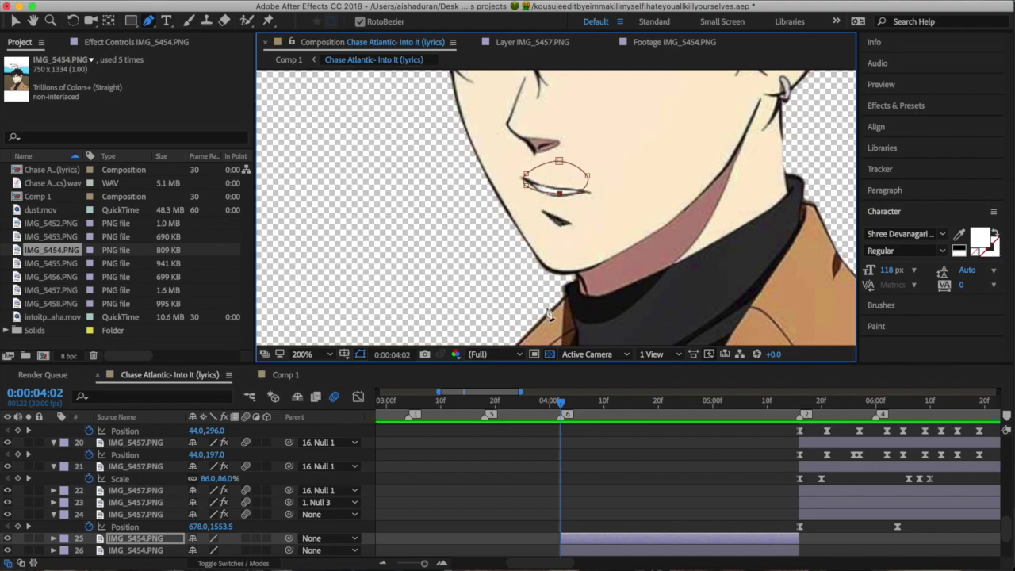
- Duplicate the layer with the upper-lip mask and delete the mask from layer 26
click(583, 542)
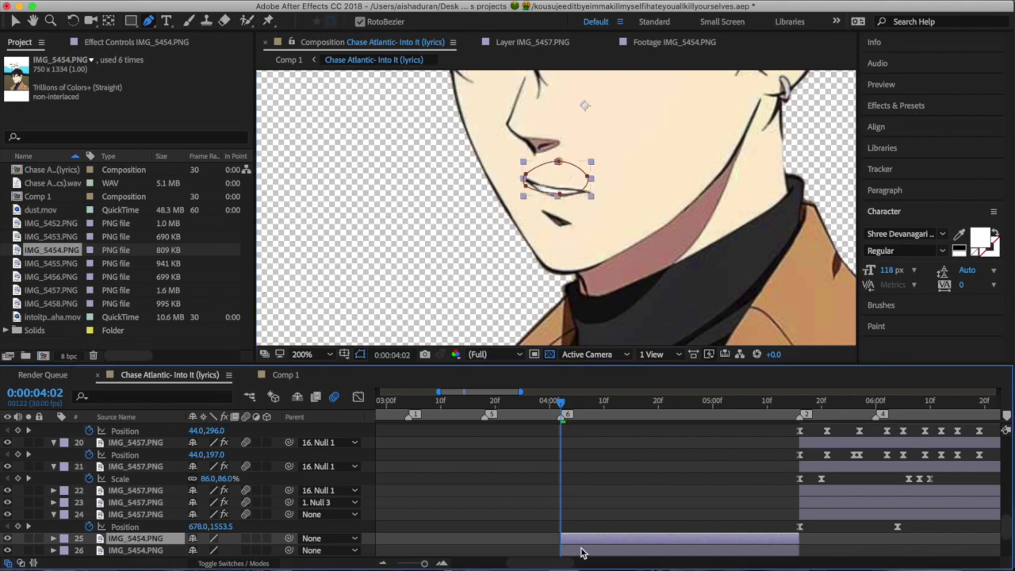
key(ctrl+d)
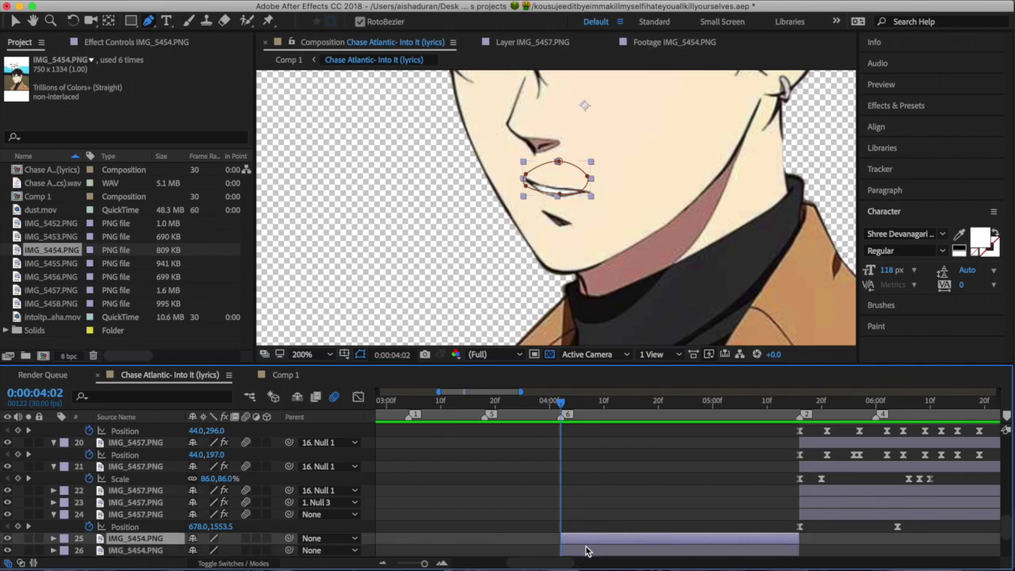
click(586, 550)
click(559, 196)
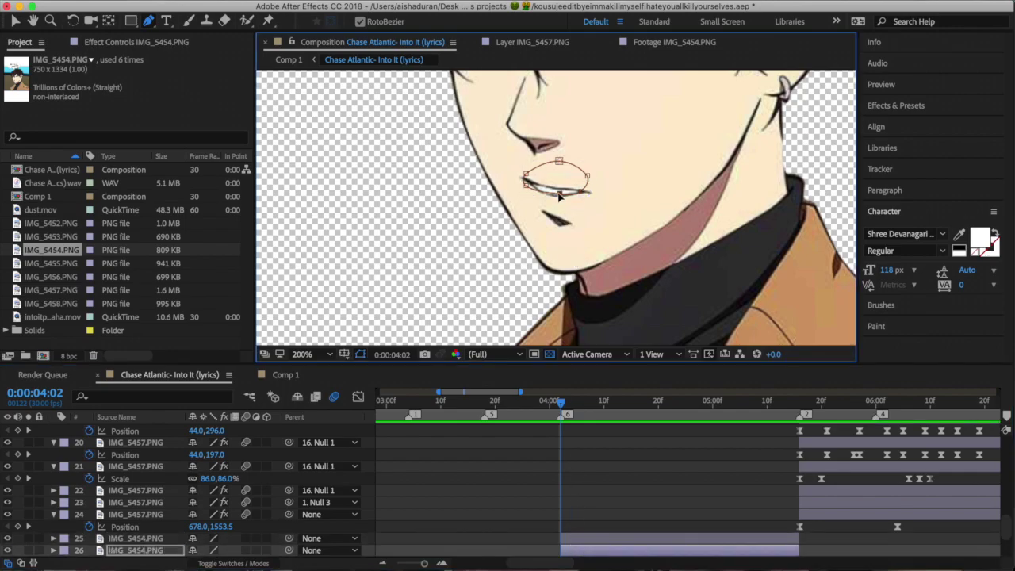
key(Delete)
key(Delete)
- Draw a closed mask on layer 26 around the lower lip, following the mouth line and looping above the dark chin mark
click(527, 188)
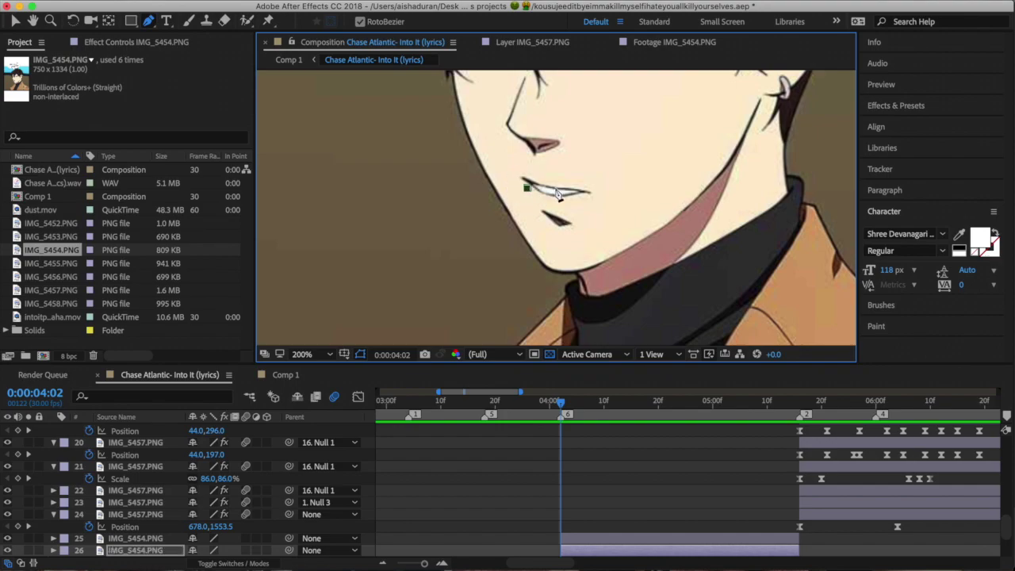
click(557, 192)
click(576, 192)
click(584, 201)
click(569, 214)
click(547, 214)
click(521, 198)
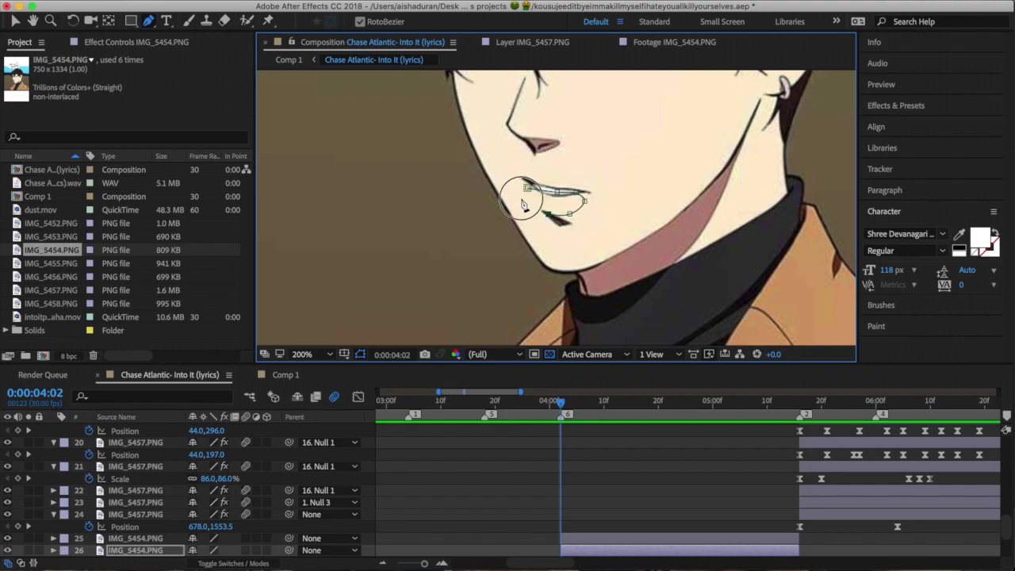
drag(511, 189, 524, 191)
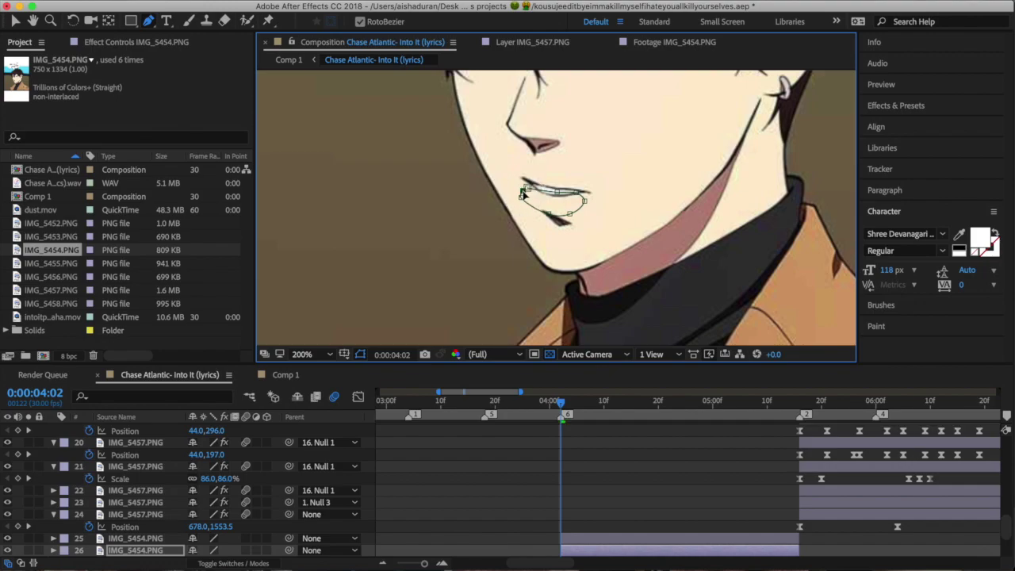
click(527, 187)
click(521, 198)
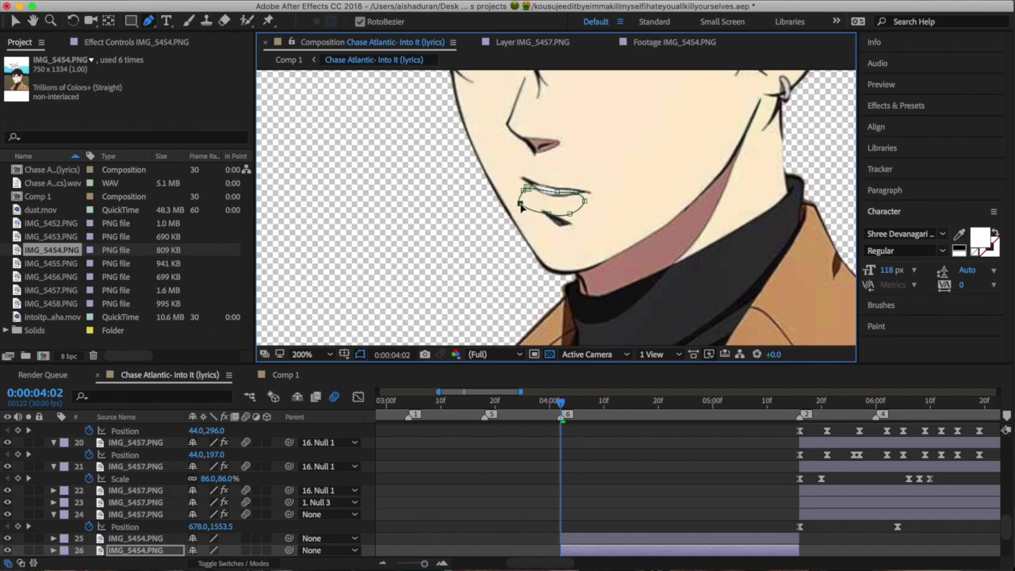
- Duplicate the upper-lip layer again and delete the oval mask from layer 25
click(621, 543)
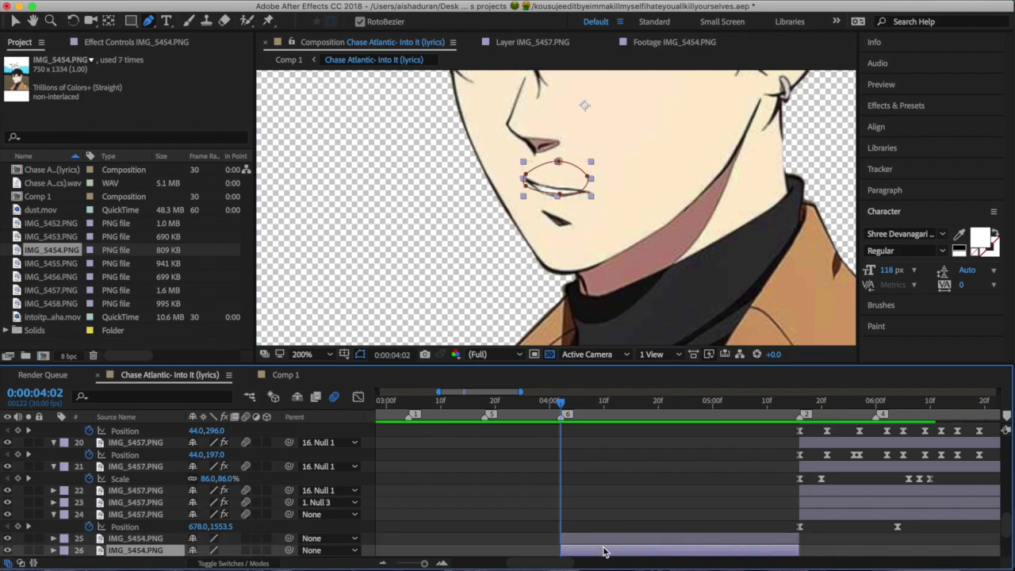
click(586, 180)
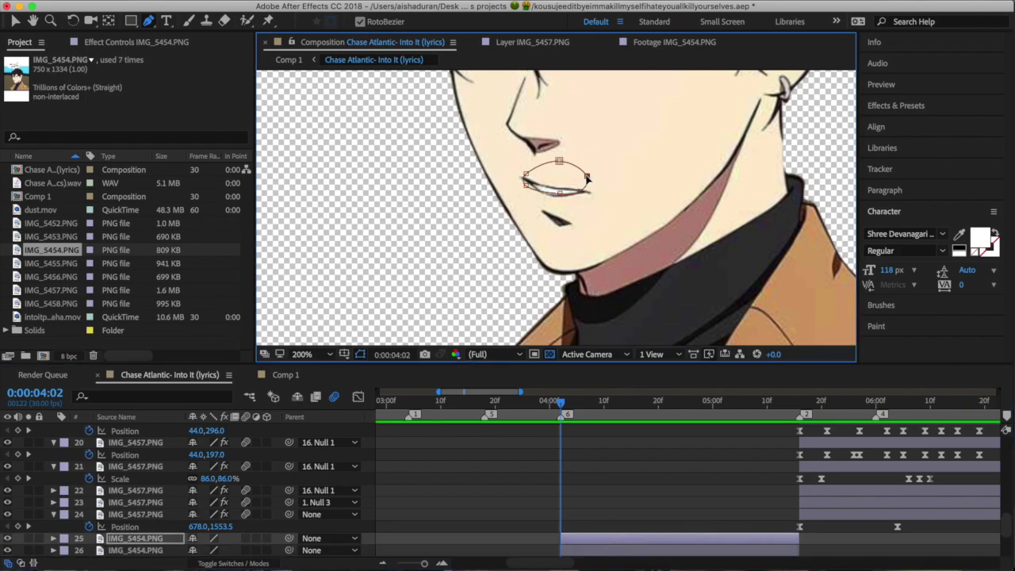
key(Delete)
key(Delete)
- Draw a closed mask on layer 25 along the lower edge of the mouth and down around the chin
click(518, 175)
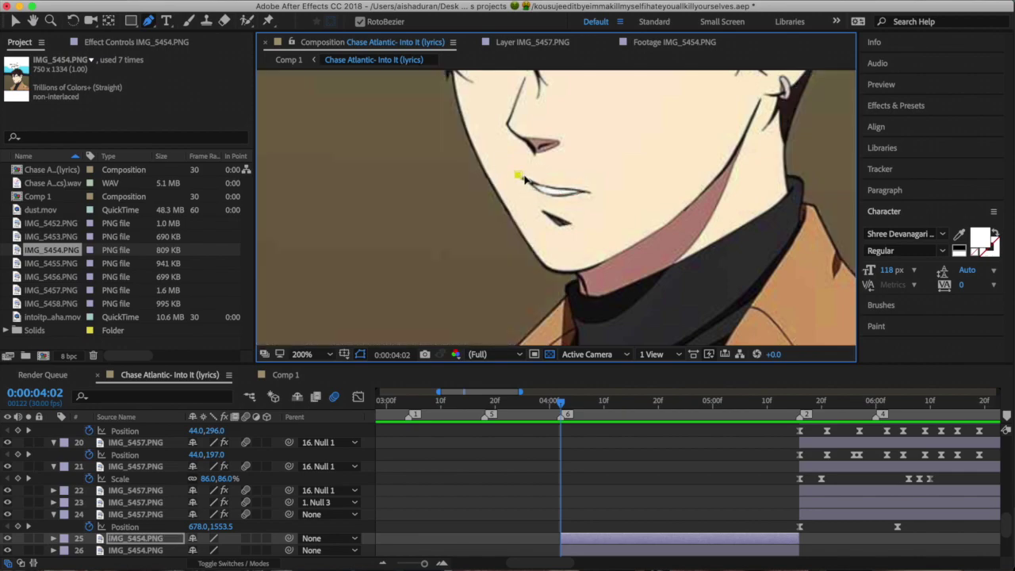
click(532, 184)
drag(544, 196, 574, 202)
click(575, 192)
click(588, 191)
click(600, 195)
click(595, 226)
click(554, 238)
click(524, 214)
click(521, 191)
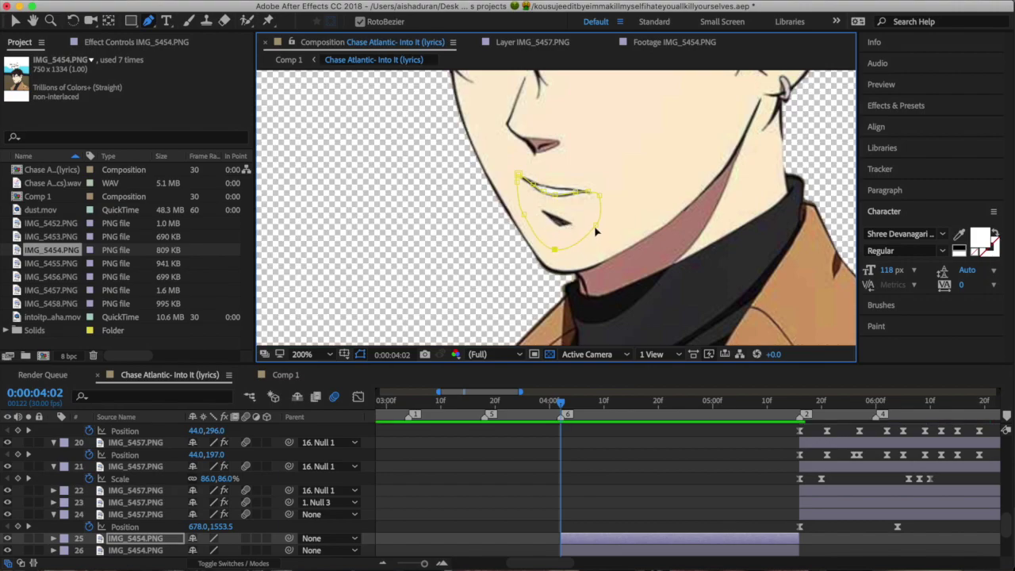
- Widen the chin mask by moving its side points outward and its upper corner point beyond the mouth corner
drag(595, 226, 609, 230)
drag(523, 215, 516, 212)
drag(609, 230, 619, 230)
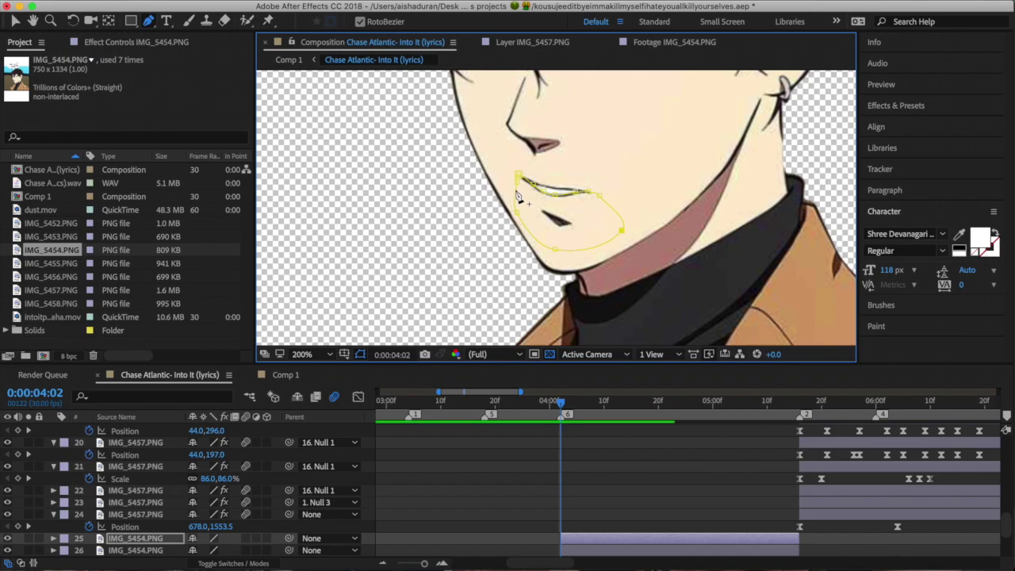
drag(516, 183, 504, 176)
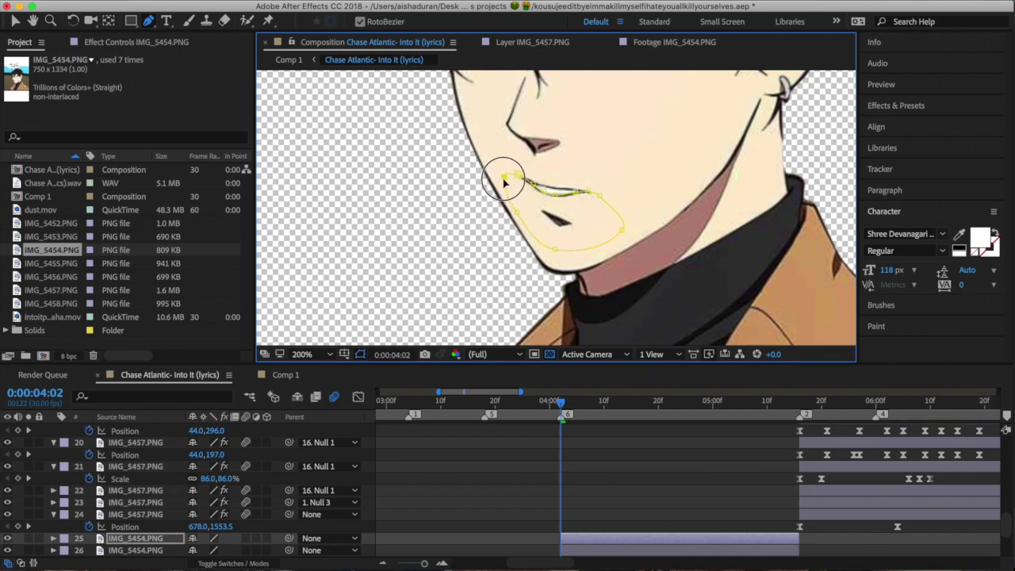
- Duplicate the layer with the chin mask and delete the mask from layer 25
click(596, 541)
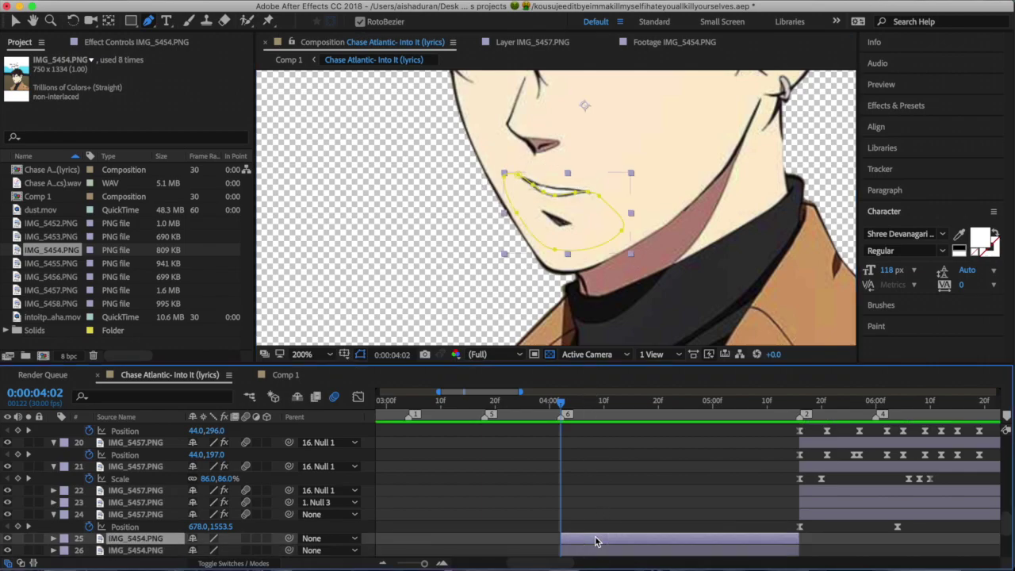
click(584, 549)
click(584, 539)
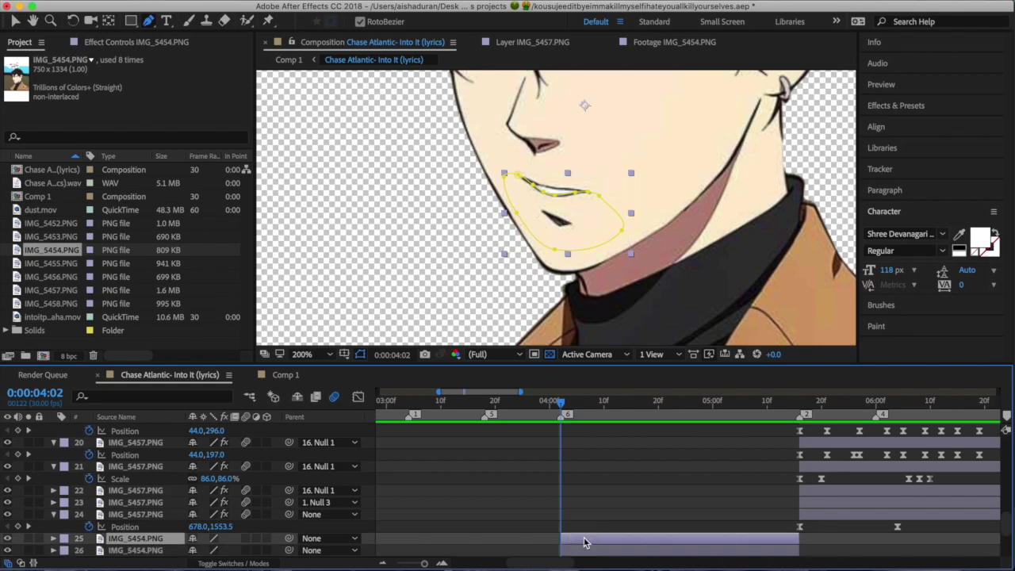
click(587, 195)
key(Delete)
- Draw a closed mask on layer 25 along the upper lip line and around the nose, widening its cheek side outward
click(515, 170)
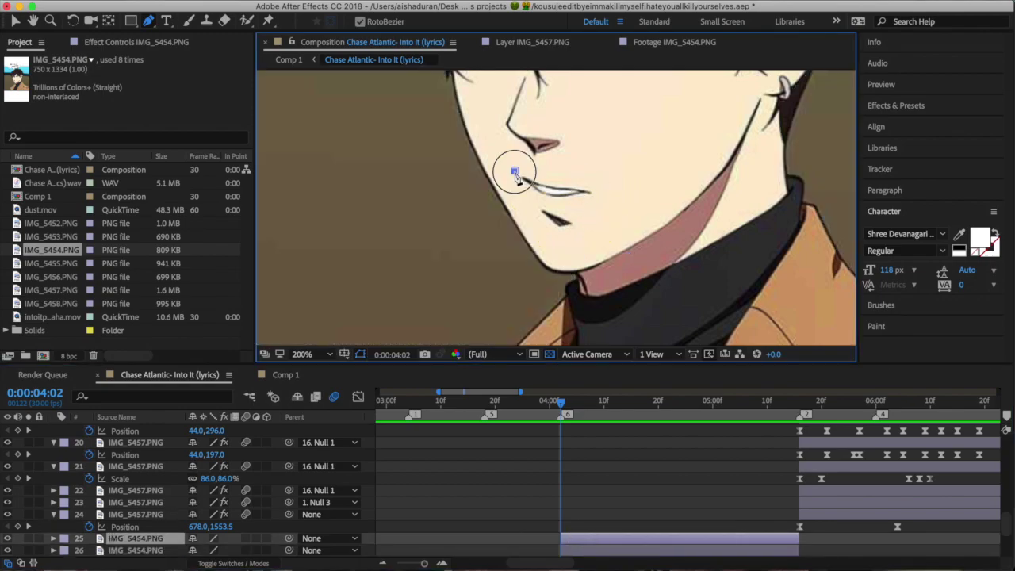
click(533, 183)
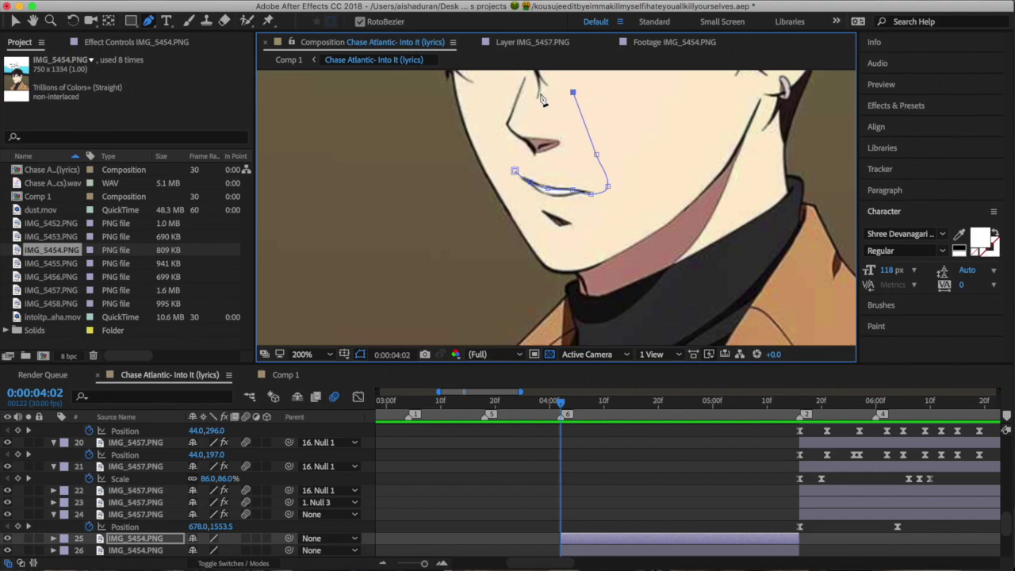
click(489, 156)
click(508, 170)
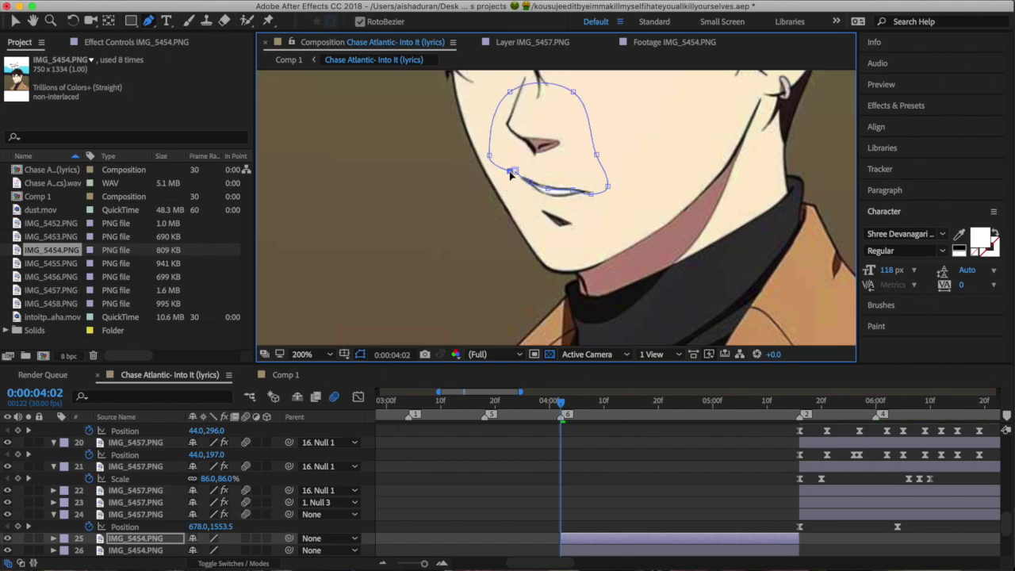
click(514, 171)
drag(608, 186, 620, 186)
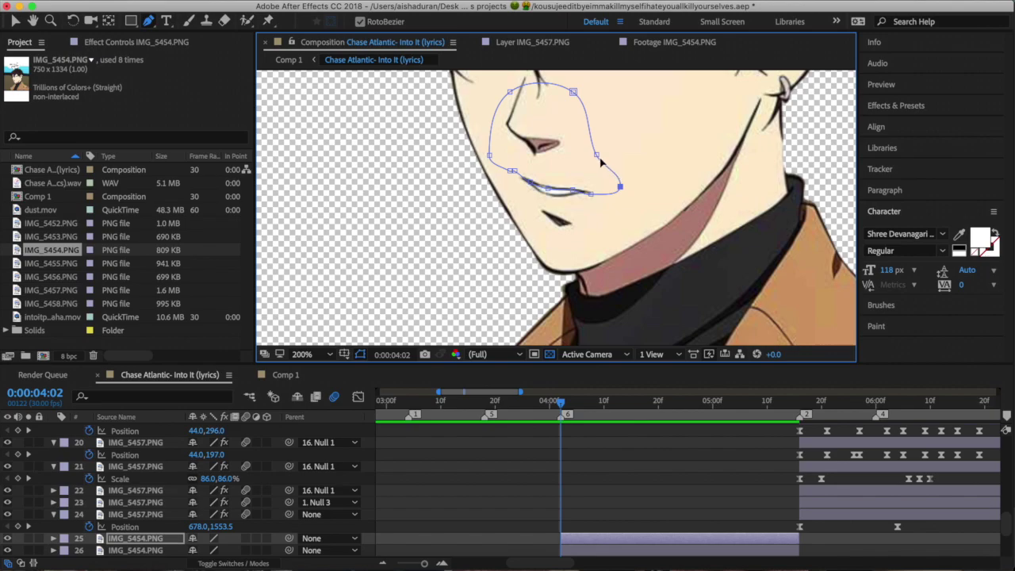
drag(596, 155, 610, 131)
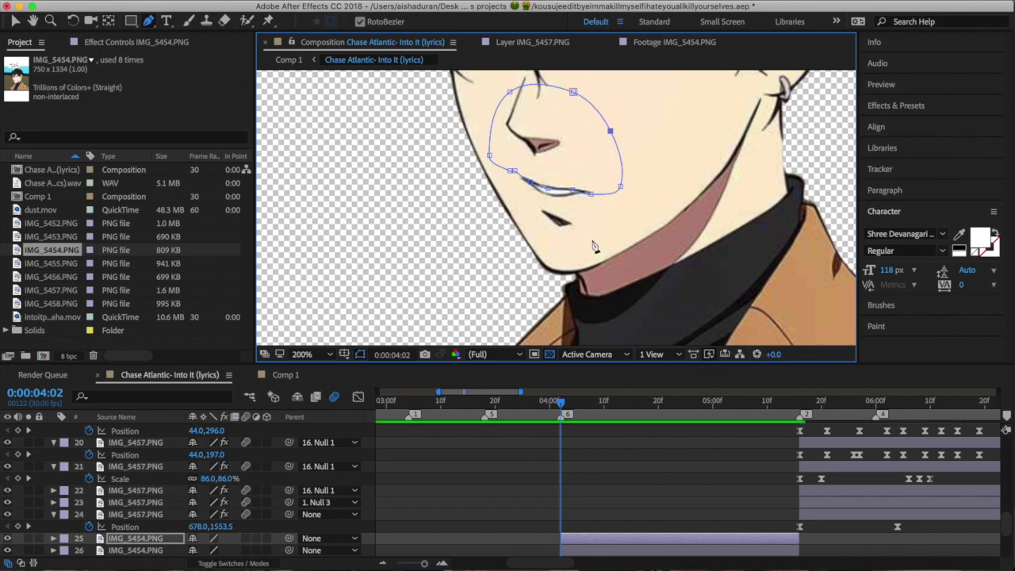
- Duplicate the layer with the nose mask and delete the mask from layer 25
click(576, 548)
click(576, 539)
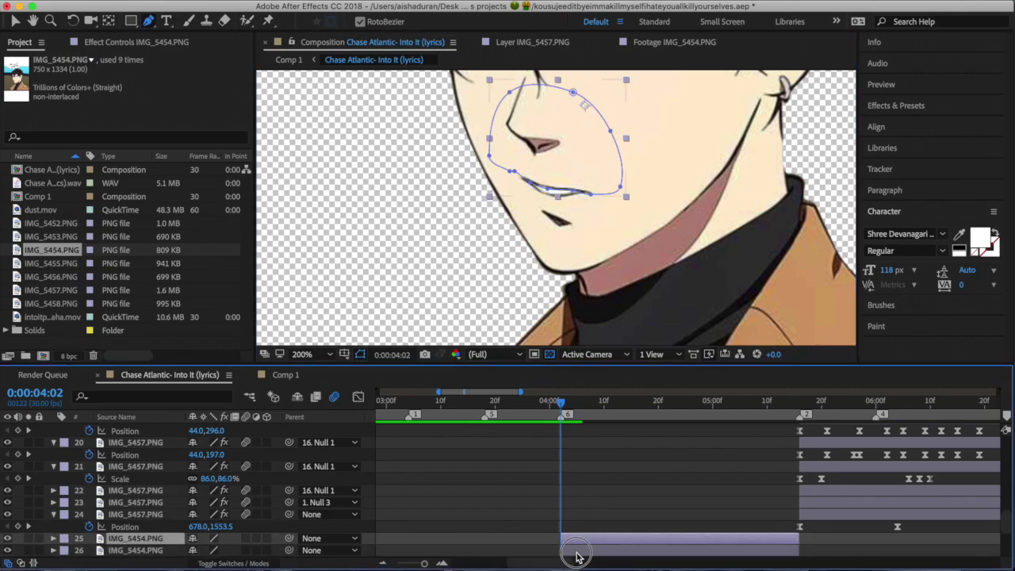
key(super+d)
click(609, 133)
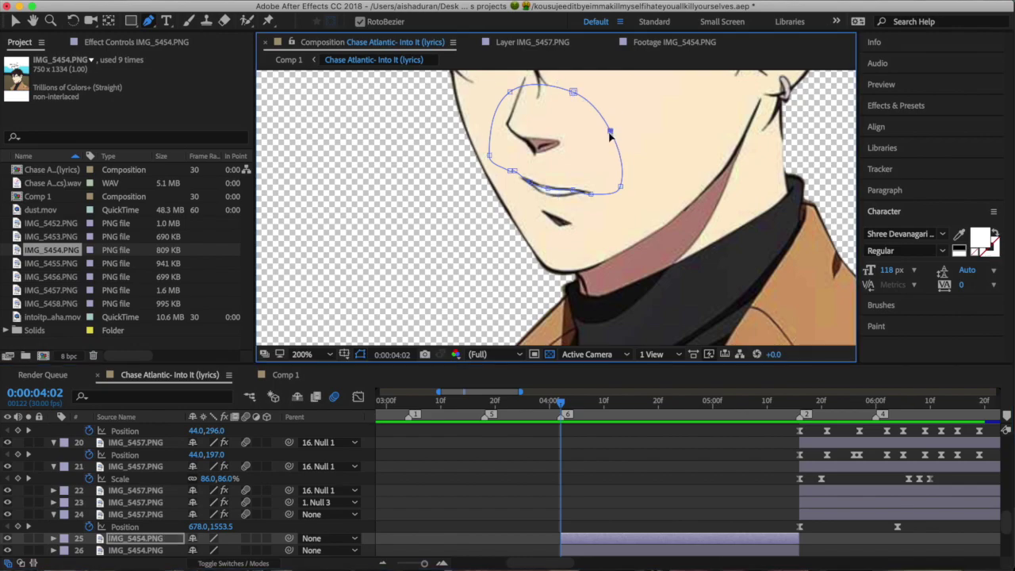
key(Delete)
key(Delete)
- Start a new mask on layer 25 at the iris of the eye nearest the face's outer contour
click(33, 21)
drag(493, 160, 493, 282)
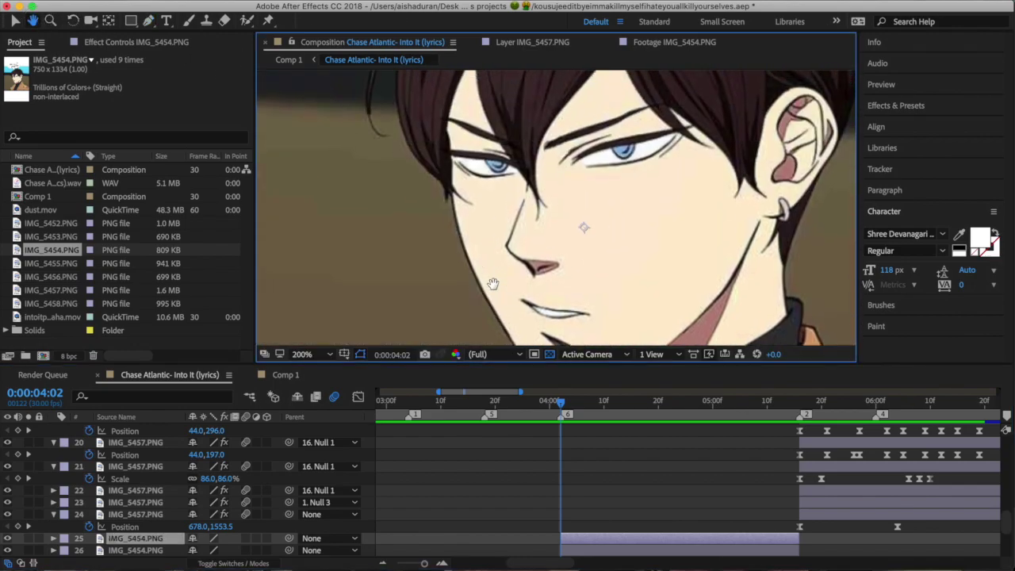
drag(525, 160, 505, 174)
click(148, 21)
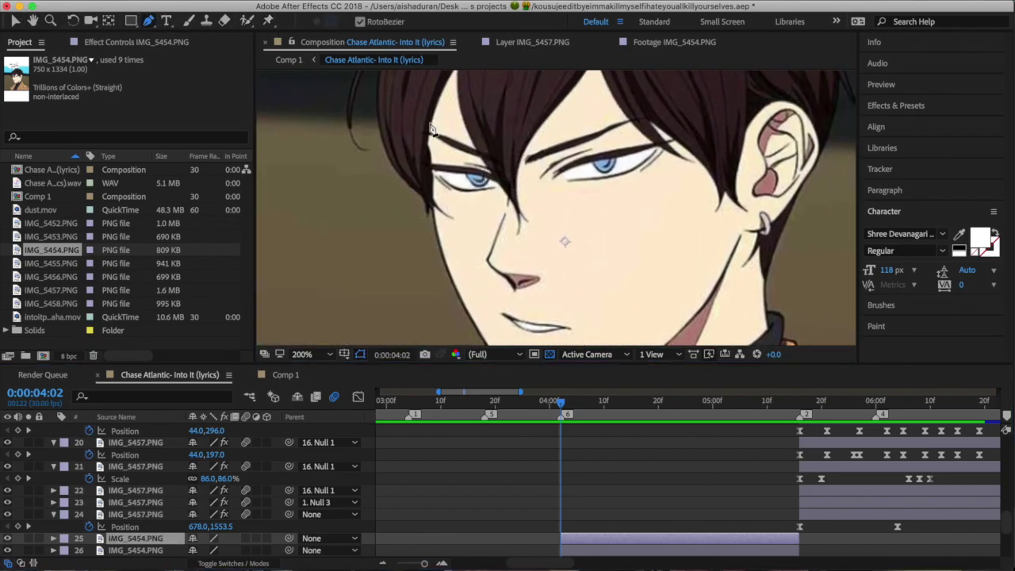
click(480, 187)
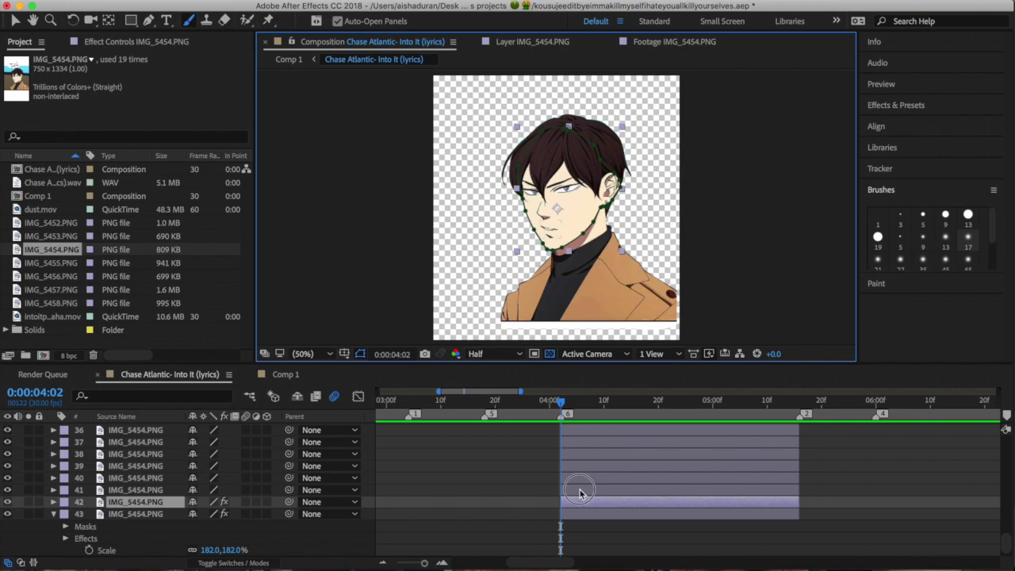
- Open layer 41 with the mouth mask for brush painting and pick up a dark paint colour with the eyedropper
double_click(579, 489)
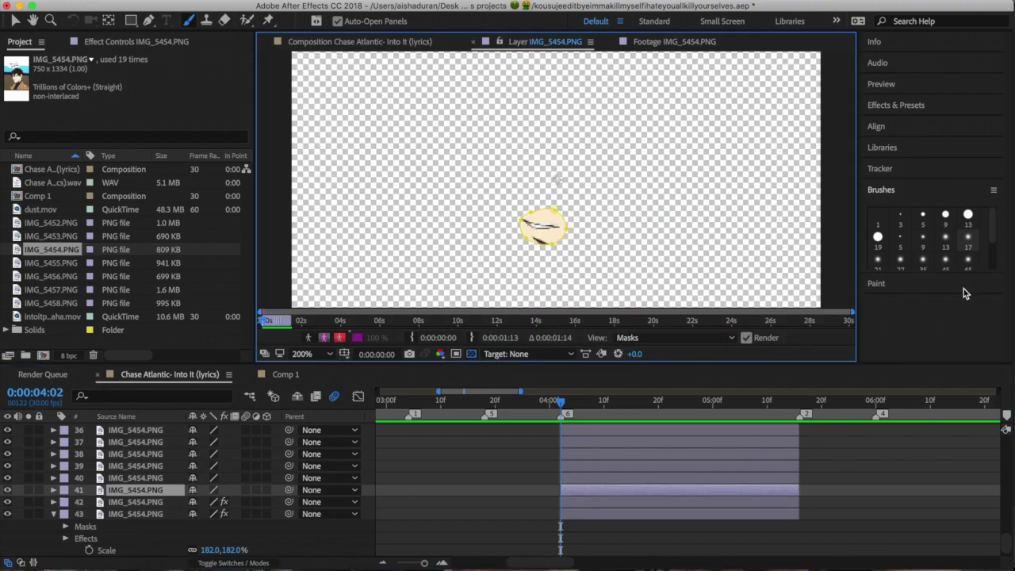
click(963, 287)
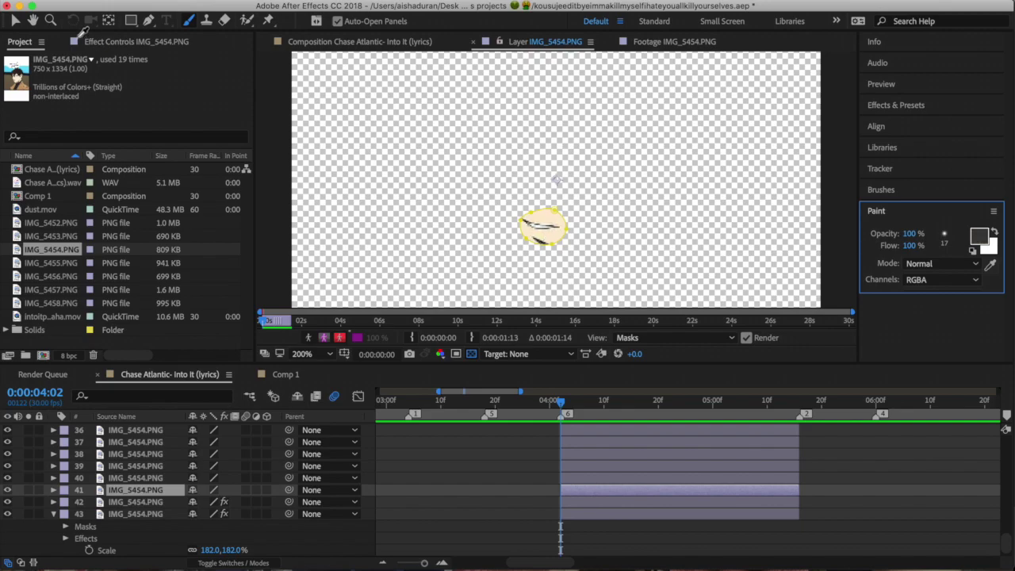
click(445, 164)
click(50, 21)
click(536, 238)
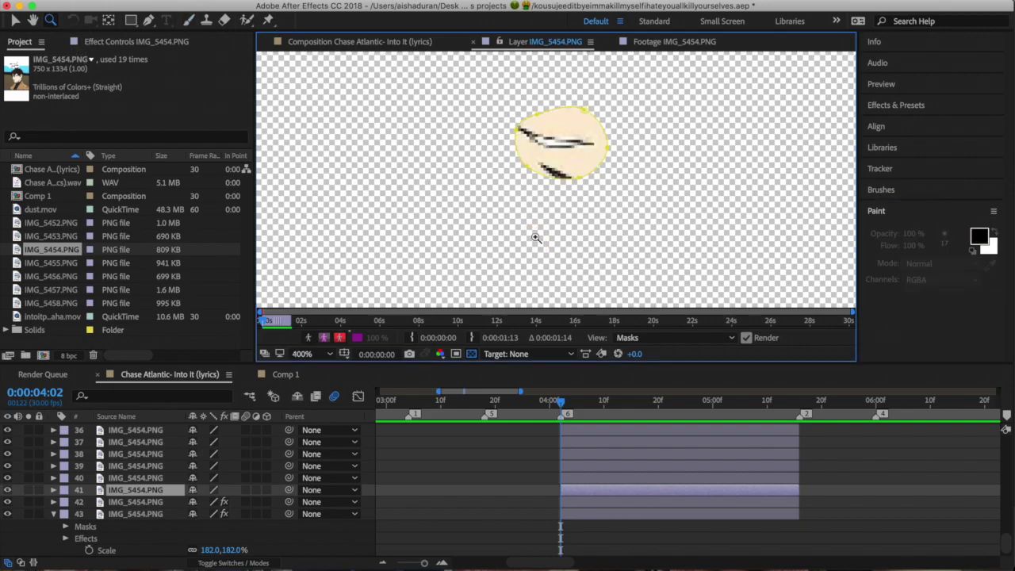
click(192, 21)
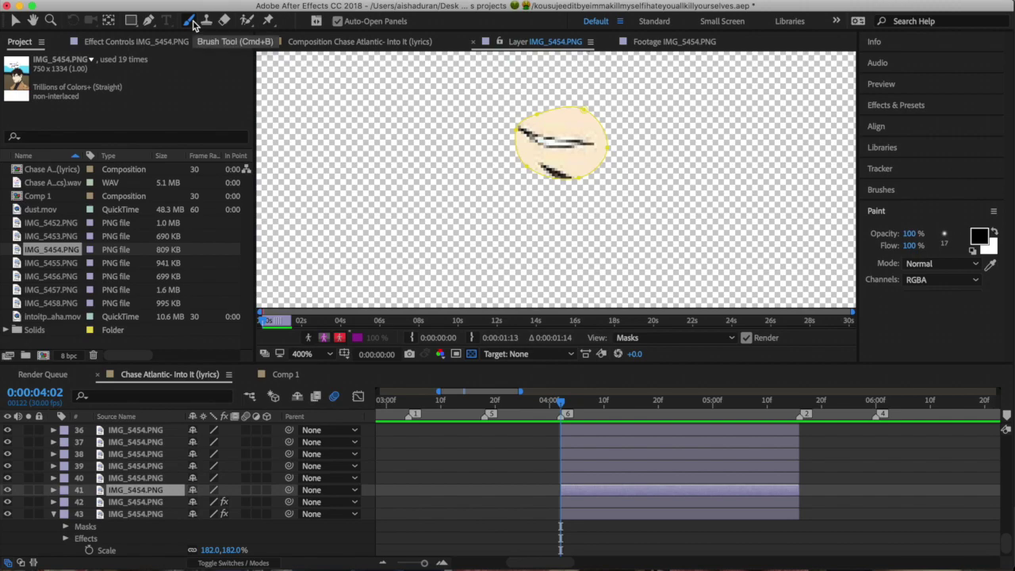
key(XF86AudioLowerVolume)
click(599, 407)
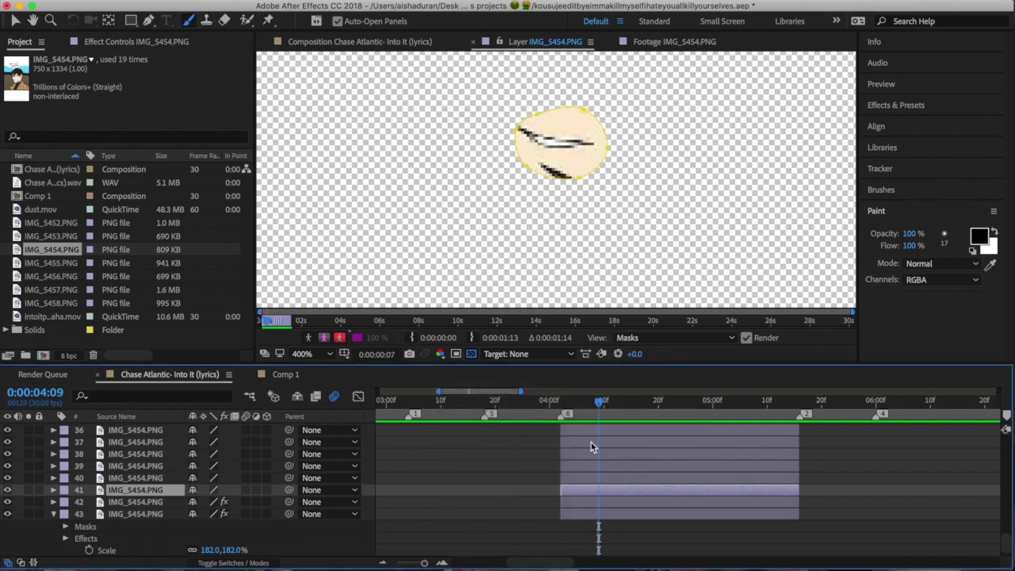
click(990, 264)
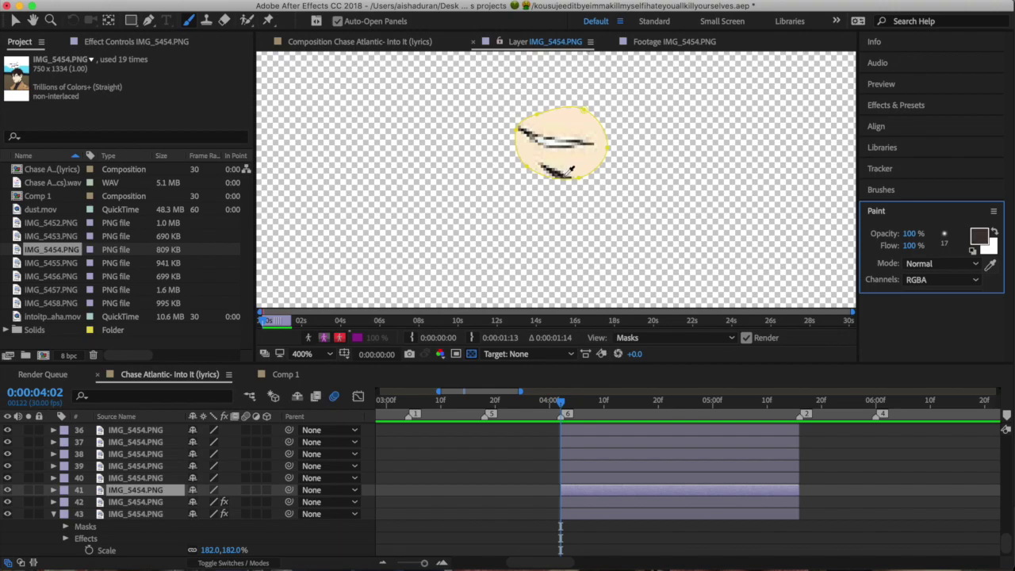
- Fill the whole masked mouth shape on layer 41 with the dark colour, switching to the hard 13 px brush
drag(553, 155, 559, 171)
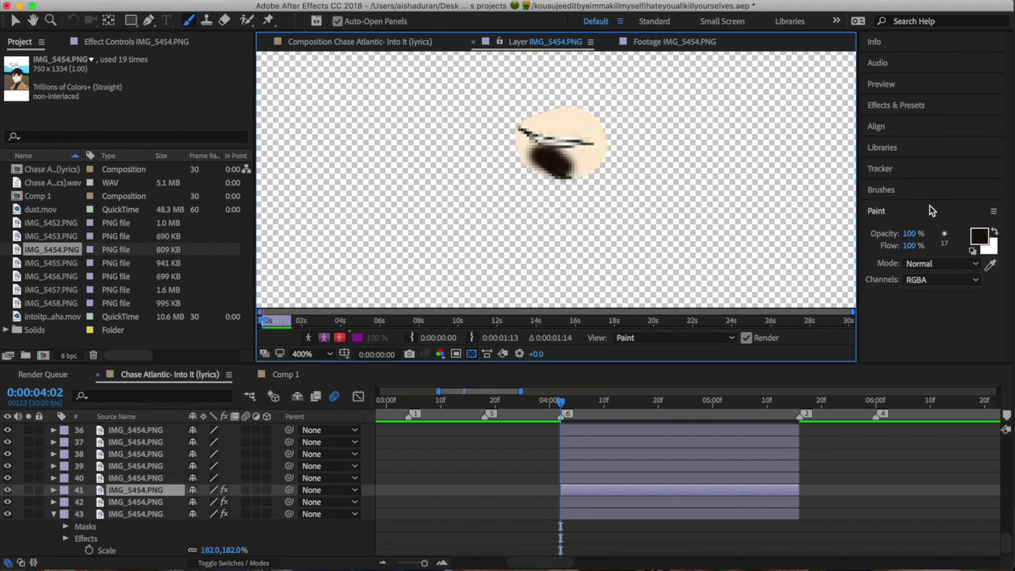
click(920, 190)
click(967, 214)
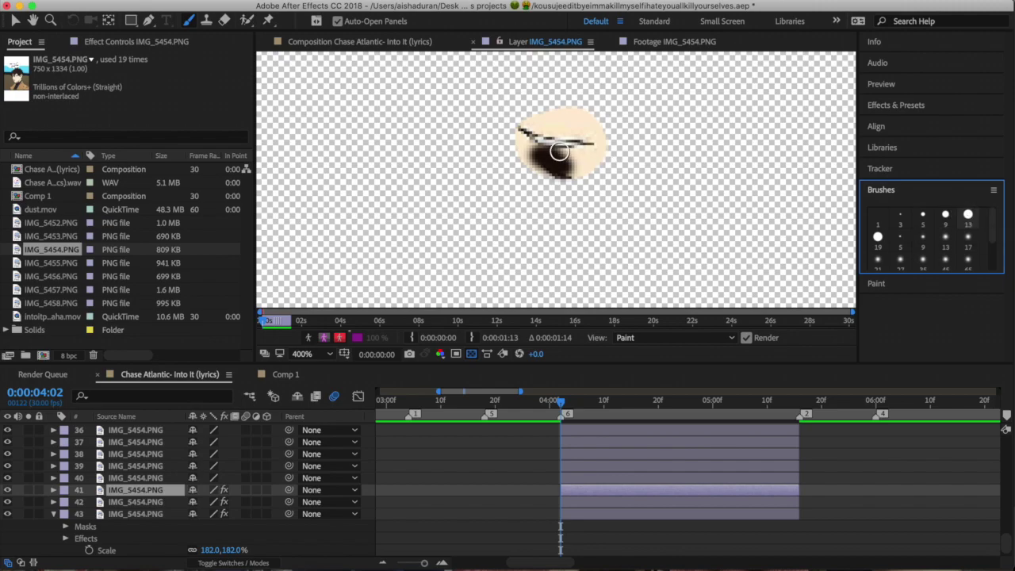
mouse_move(550, 150)
mouse_down()
mouse_move(527, 136)
mouse_move(543, 166)
mouse_move(573, 168)
mouse_move(591, 162)
mouse_move(599, 140)
mouse_move(584, 116)
mouse_move(553, 114)
mouse_move(525, 126)
mouse_move(577, 154)
mouse_move(558, 127)
mouse_up()
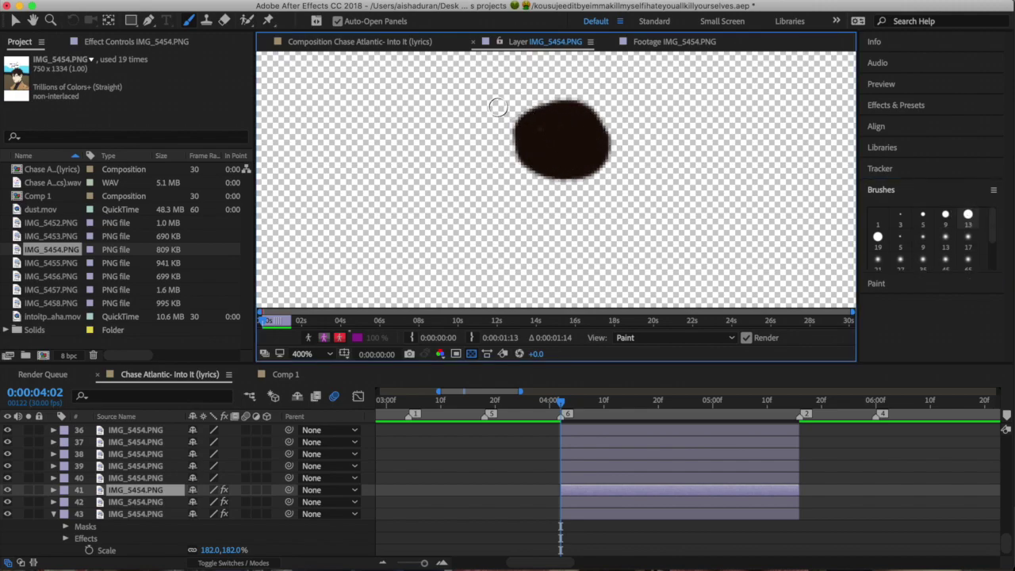
click(365, 48)
- Open layer 40 and paint its masked shape below the mouth with the brush in reddish pink B5555A
click(574, 478)
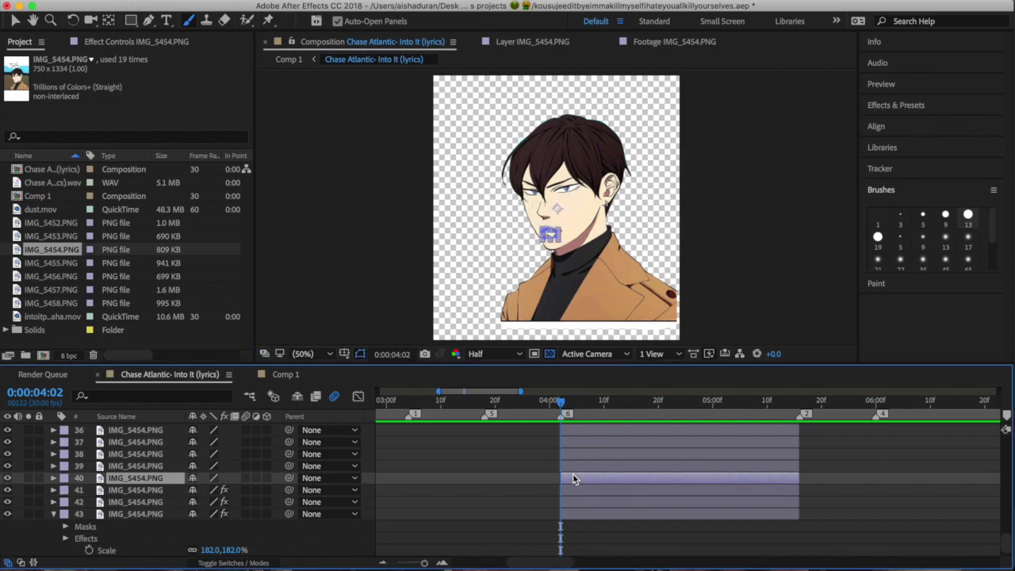
double_click(573, 479)
click(33, 21)
drag(386, 203, 451, 137)
click(187, 24)
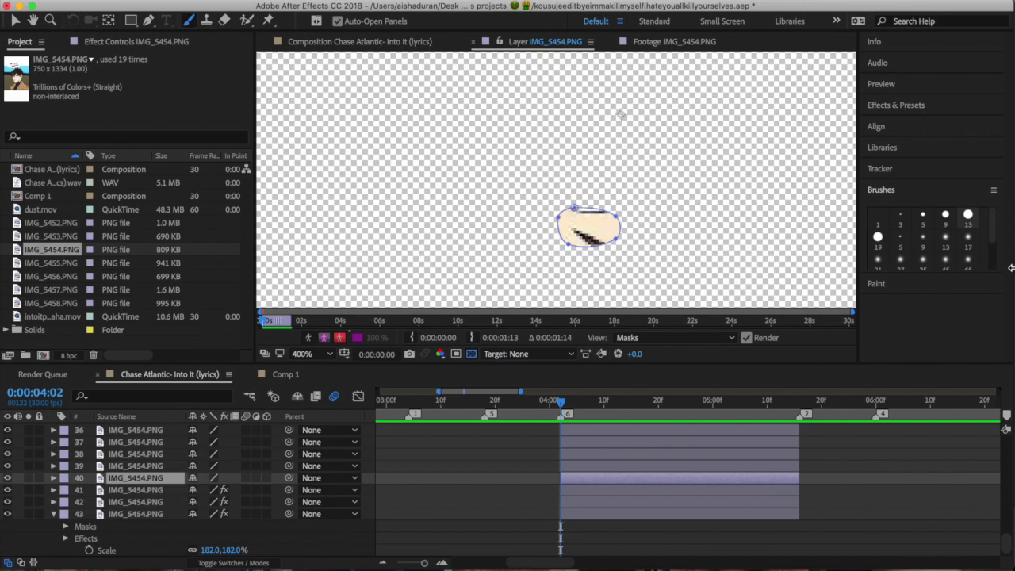
click(932, 290)
click(979, 238)
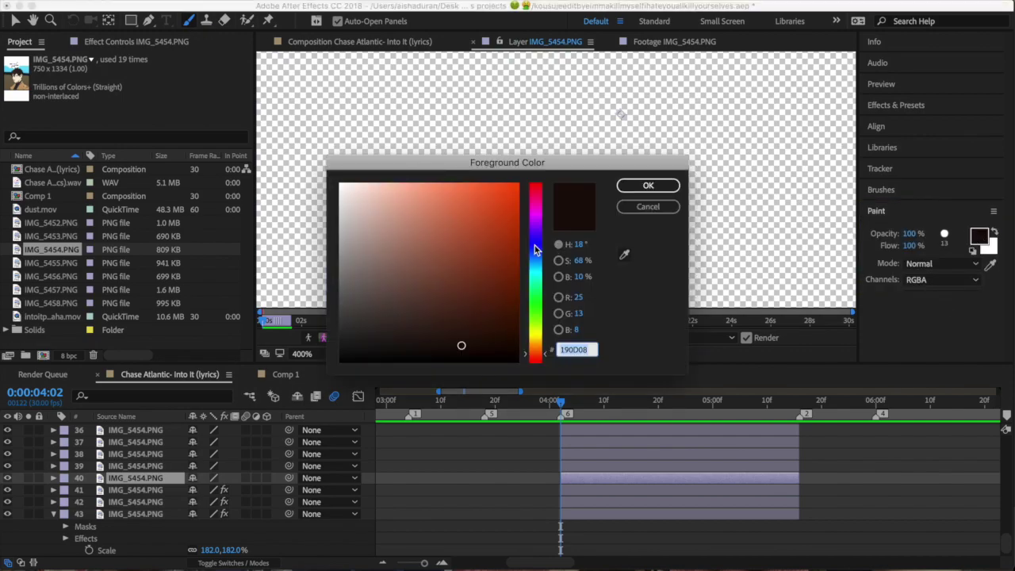
drag(535, 250, 537, 190)
drag(419, 243, 435, 234)
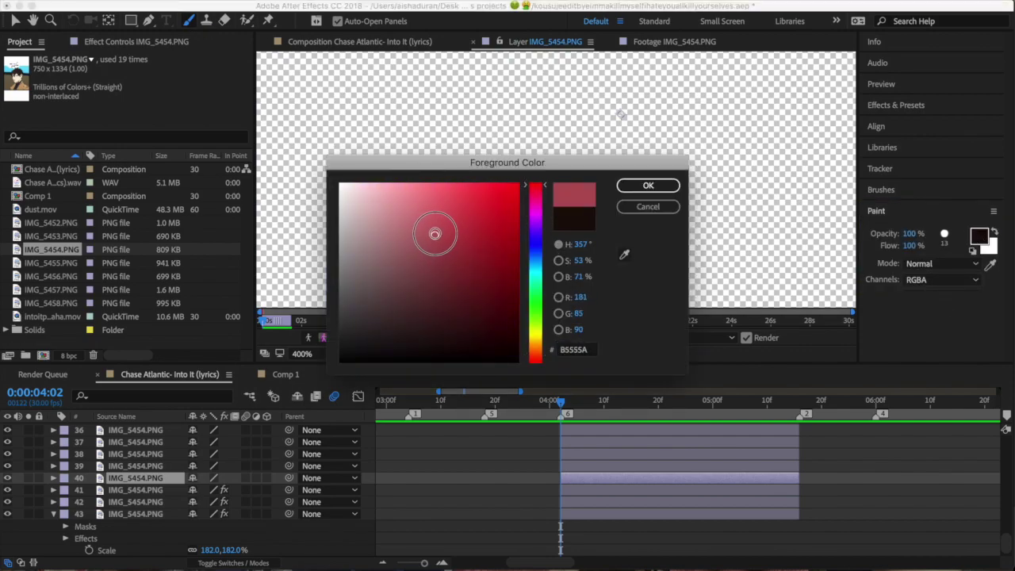
click(647, 185)
mouse_move(587, 226)
mouse_down()
mouse_move(576, 218)
mouse_move(562, 233)
mouse_move(600, 230)
mouse_move(584, 209)
mouse_move(564, 227)
mouse_move(594, 230)
mouse_up()
click(341, 41)
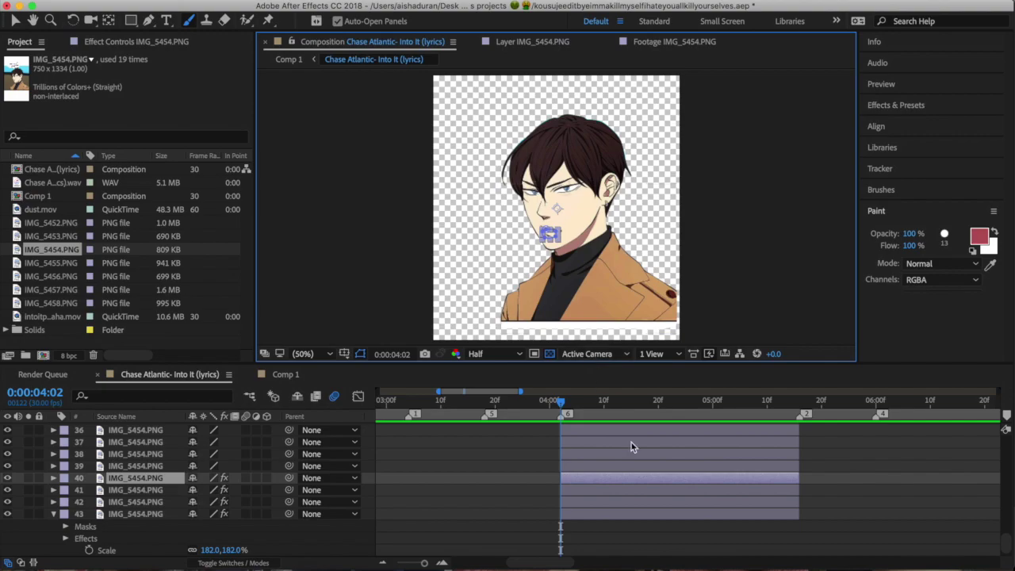
- Open layer 39, set the brush colour to white (ffffff) and paint over its masked lower-mouth shape
click(617, 467)
double_click(617, 466)
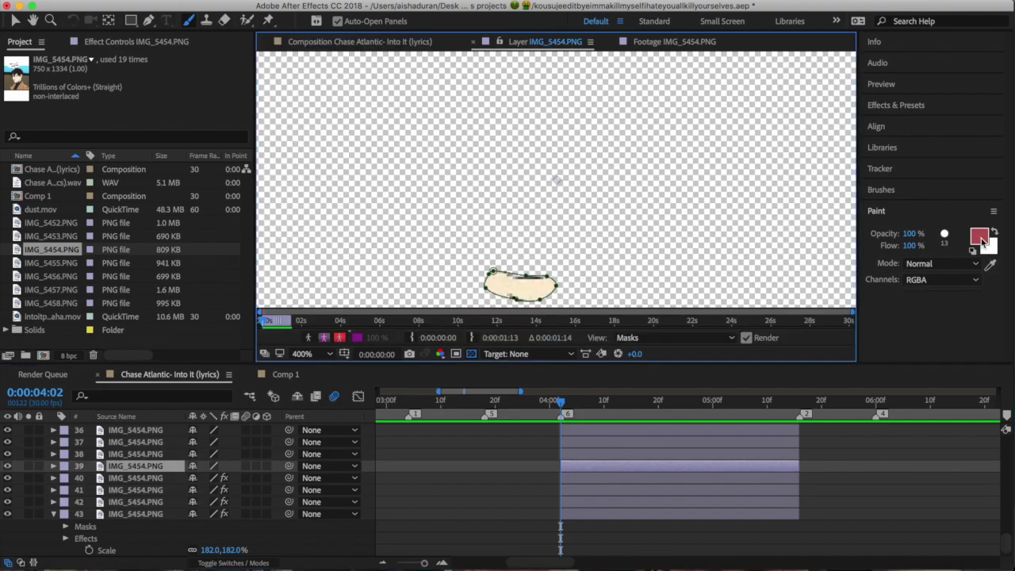
click(979, 238)
text(ffffff)
click(648, 186)
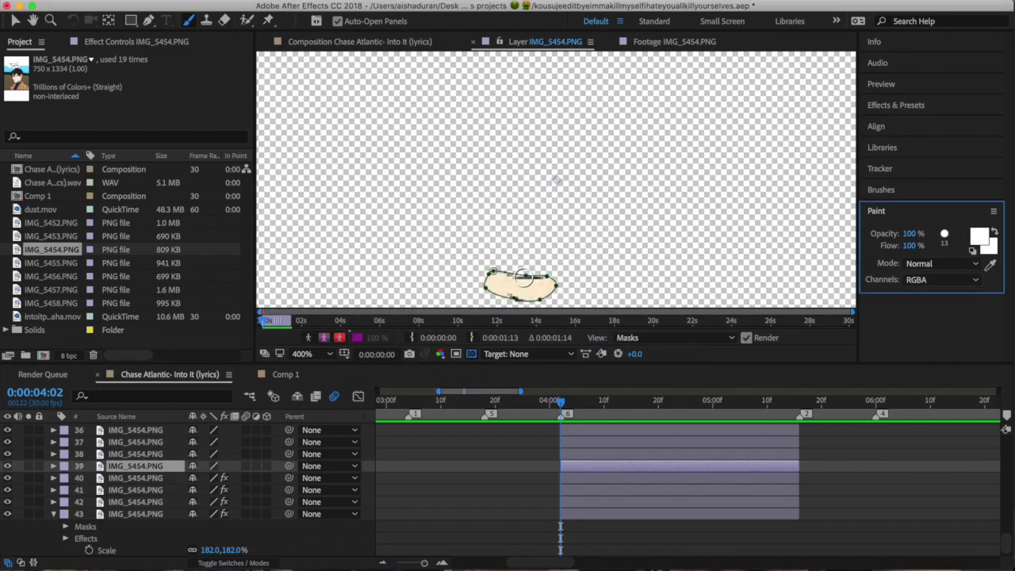
mouse_move(521, 280)
mouse_down()
mouse_move(494, 277)
mouse_move(547, 281)
mouse_move(503, 283)
mouse_up()
click(325, 41)
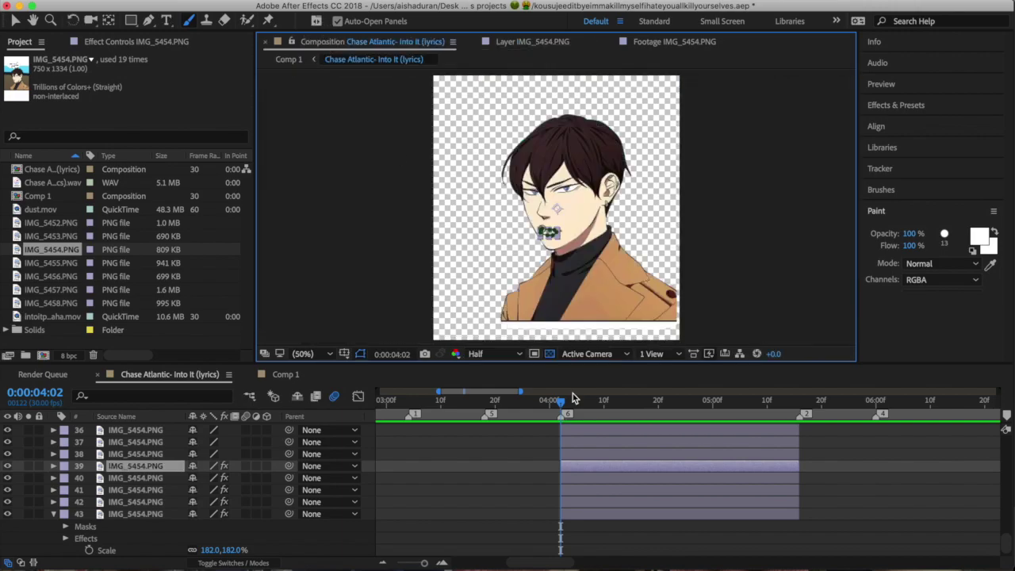
- Open layer 38 and paint over its masked upper-mouth shape in white
double_click(597, 453)
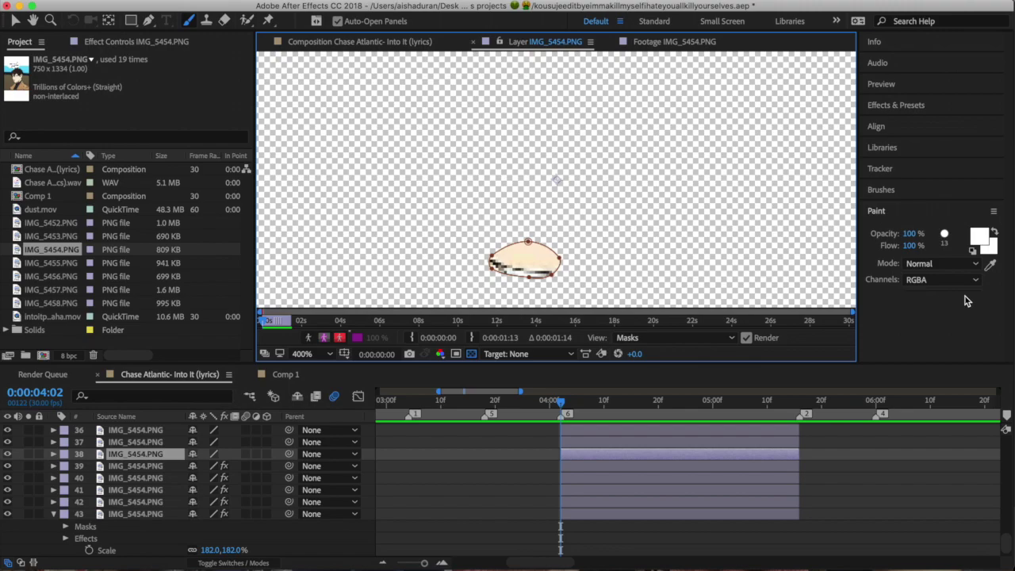
mouse_move(535, 258)
mouse_down()
mouse_move(500, 251)
mouse_move(503, 261)
mouse_move(537, 264)
mouse_move(544, 255)
mouse_move(502, 261)
mouse_move(549, 264)
mouse_up()
click(361, 41)
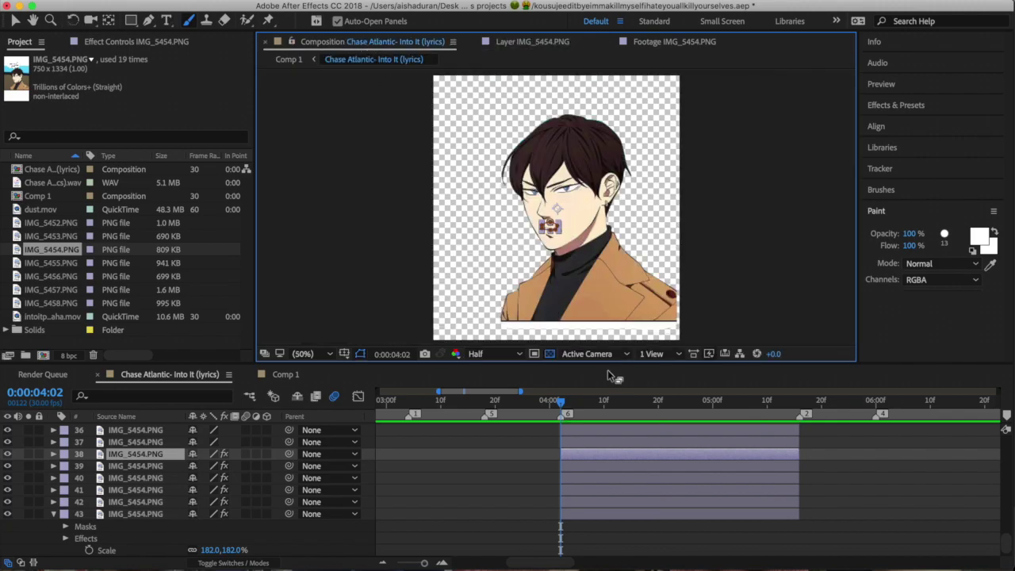
- Open layer 36, sample the skin colour and paint over the nose, leaving the upper lip line unpainted
click(592, 441)
click(596, 430)
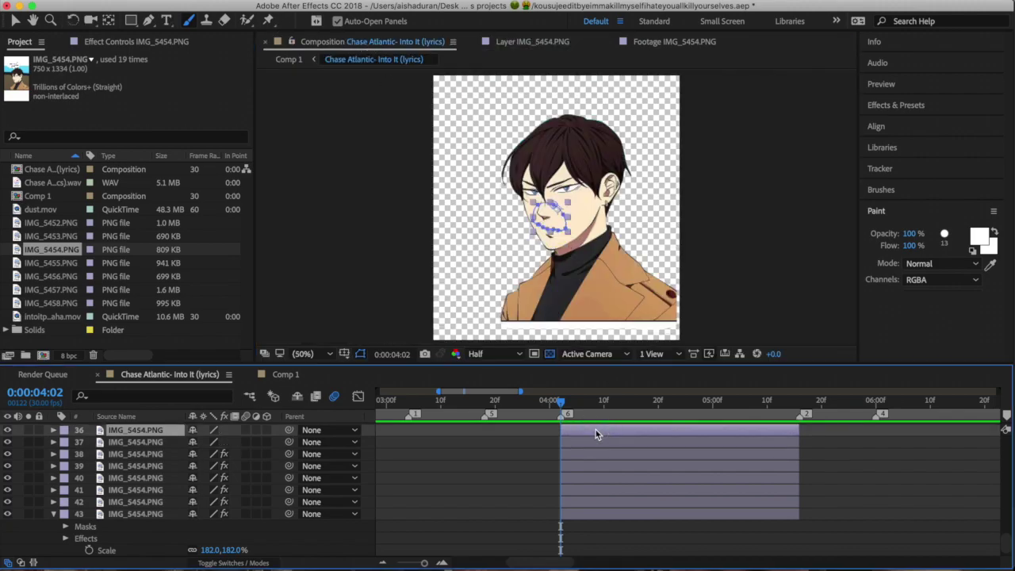
double_click(596, 434)
super+click(561, 252)
mouse_move(529, 220)
mouse_down()
mouse_move(468, 208)
mouse_move(471, 188)
mouse_move(503, 162)
mouse_move(507, 185)
mouse_up()
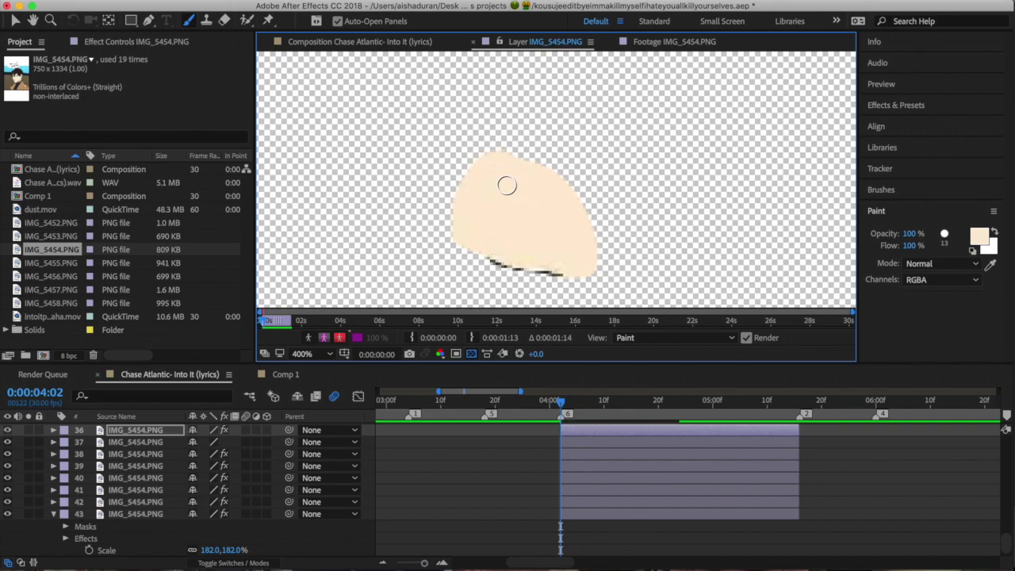
click(382, 44)
- Open layer 35 with the masked eyes and sample a brush colour from the eye farther from the face's outer contour
scroll(872, 499, up, 5)
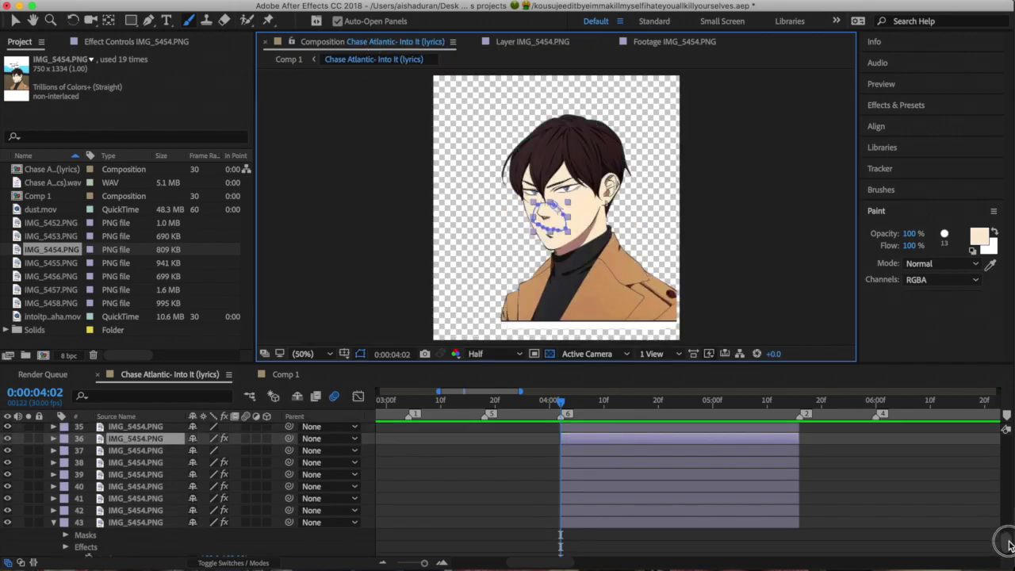
click(759, 475)
double_click(753, 470)
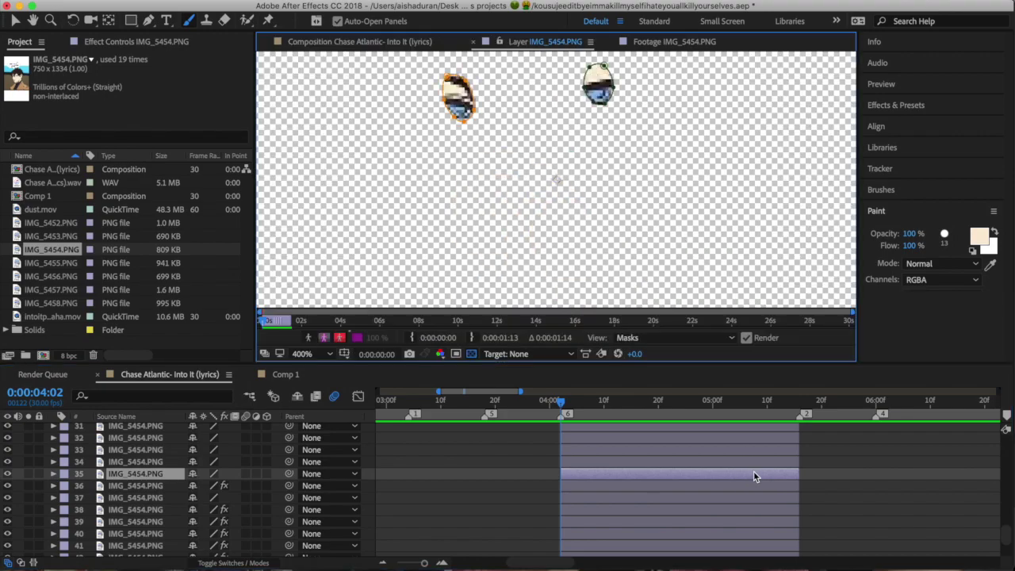
click(990, 265)
click(595, 92)
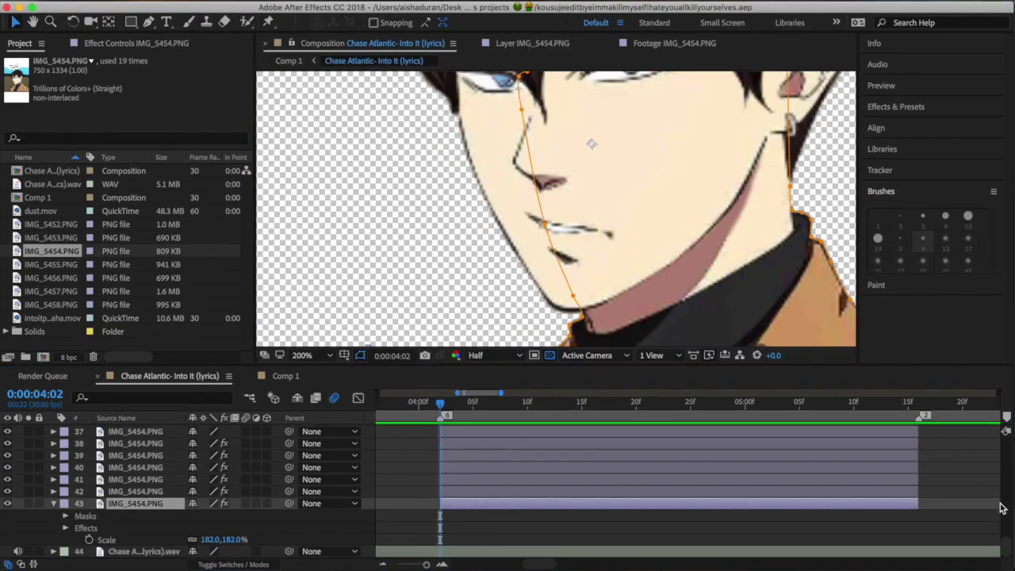
- Set the composition's preview resolution to Full
click(474, 355)
click(486, 396)
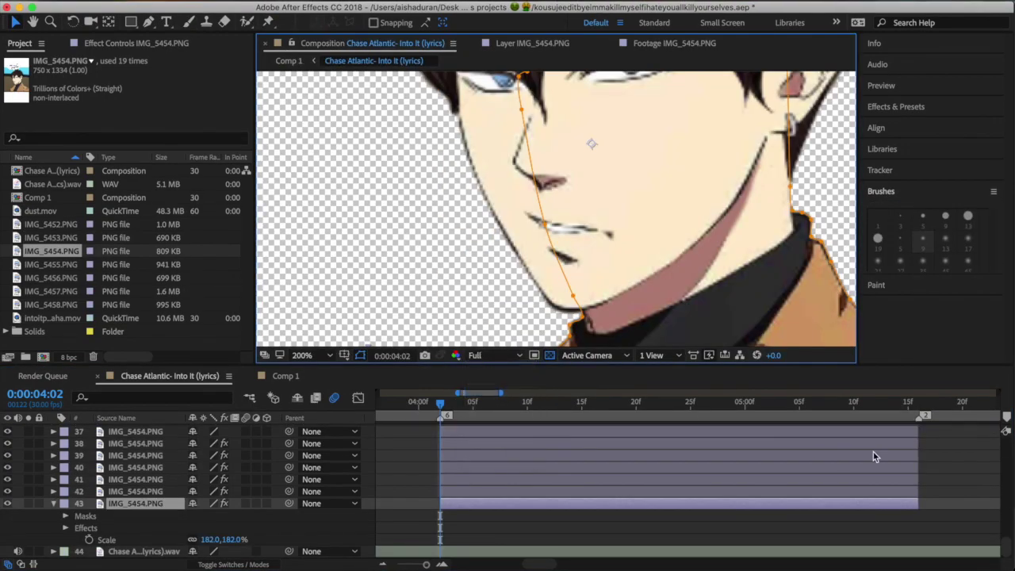
- Go through the lower mask layers to find the mouth-interior layer and rename layer 41 as "black part"
mouse_move(1004, 546)
mouse_down()
mouse_move(1005, 529)
mouse_move(1004, 542)
mouse_up()
click(619, 473)
click(596, 485)
click(588, 520)
click(587, 532)
click(494, 521)
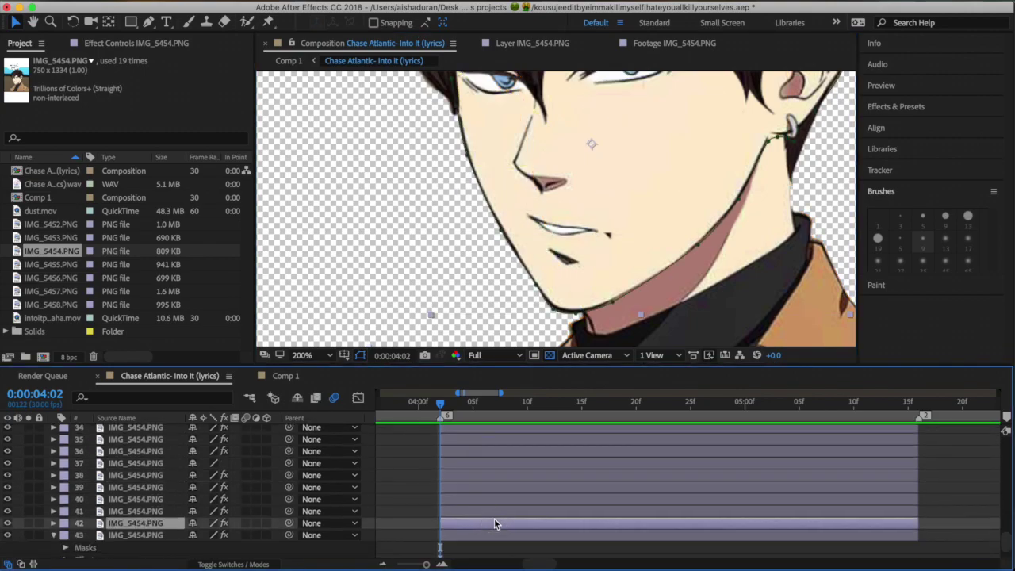
click(494, 510)
click(492, 520)
click(480, 514)
right_click(168, 511)
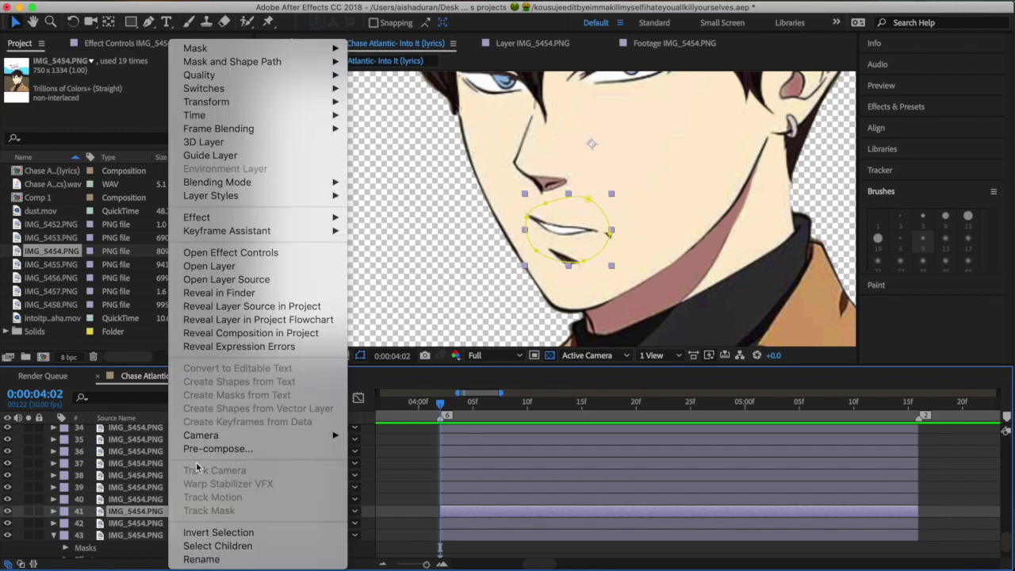
click(201, 559)
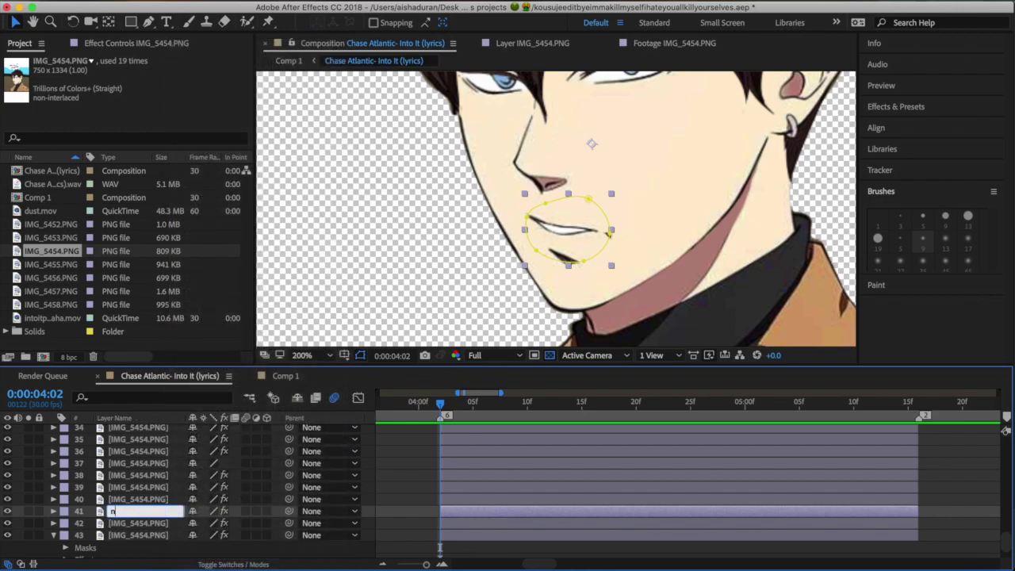
text(black part)
key(Return)
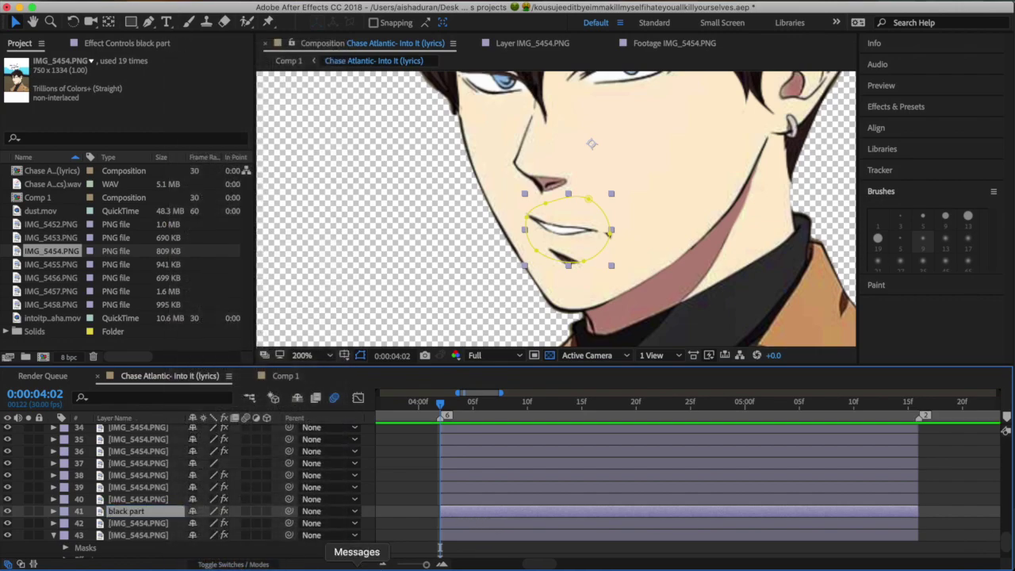
- Rename layer 40, the masked tongue shape, as "tongue"
click(458, 497)
right_click(461, 495)
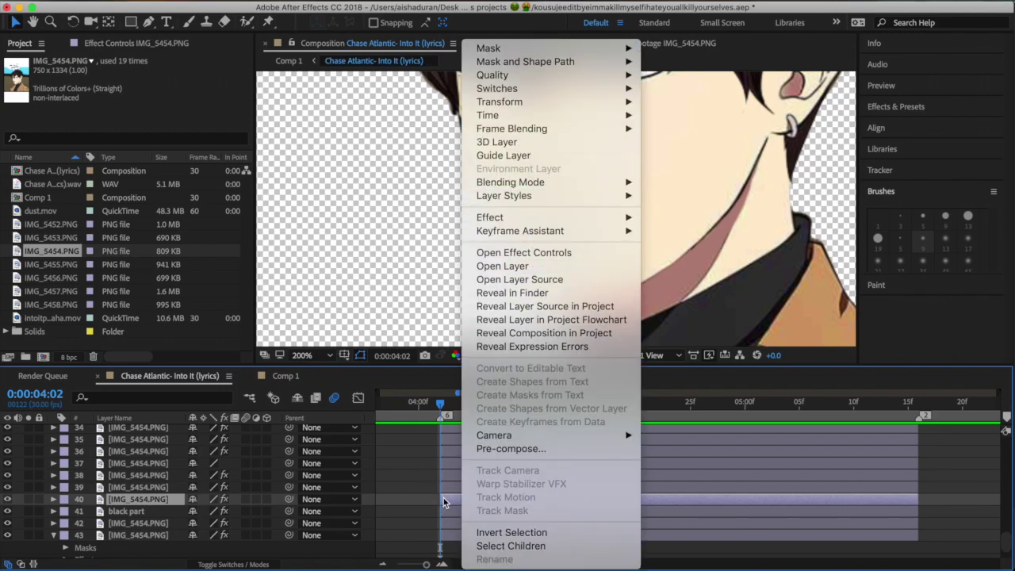
right_click(155, 498)
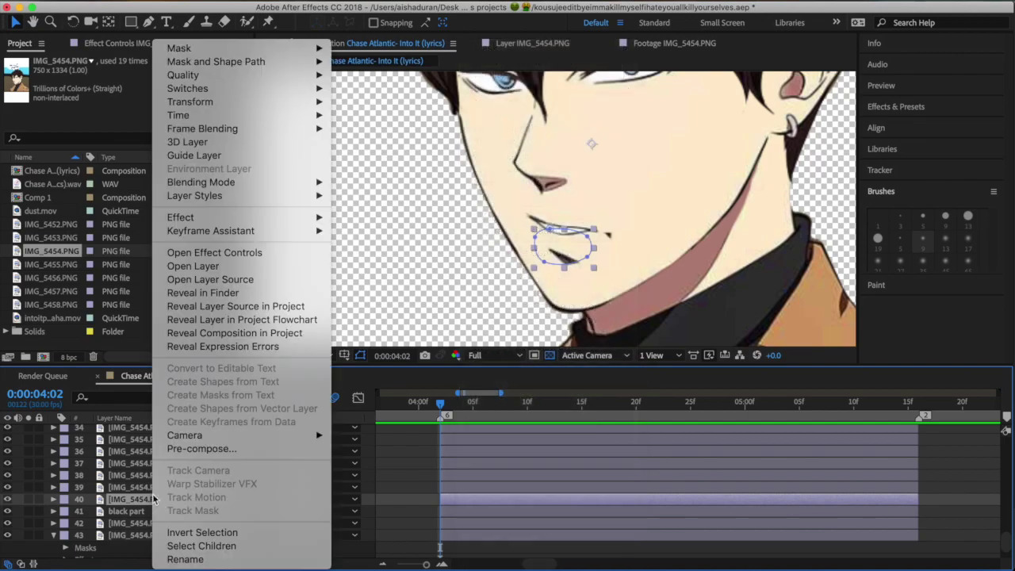
click(197, 558)
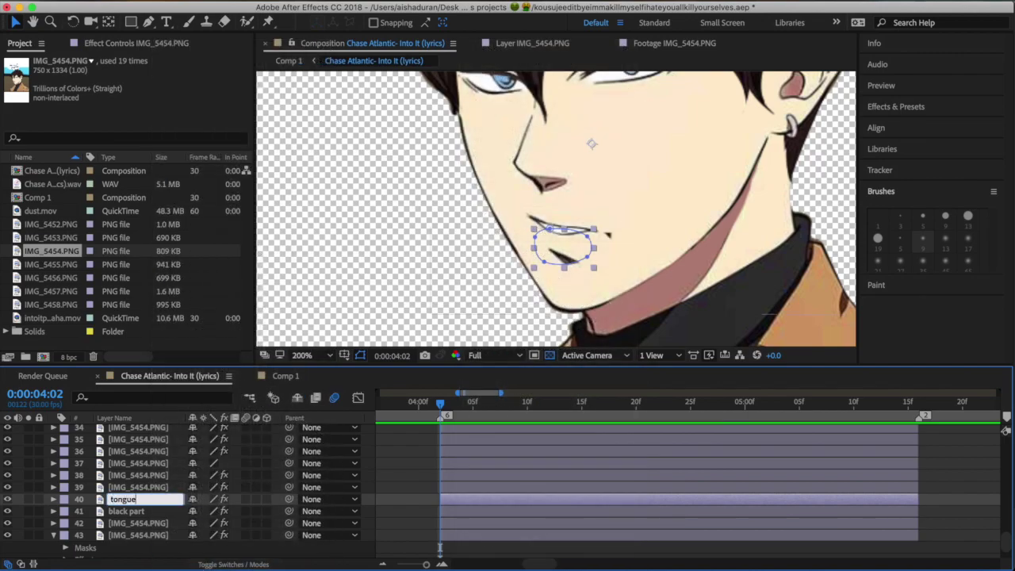
key(Return)
- Rename layer 39, the masked lower teeth shape, as "bottom teeth"
click(448, 489)
right_click(459, 487)
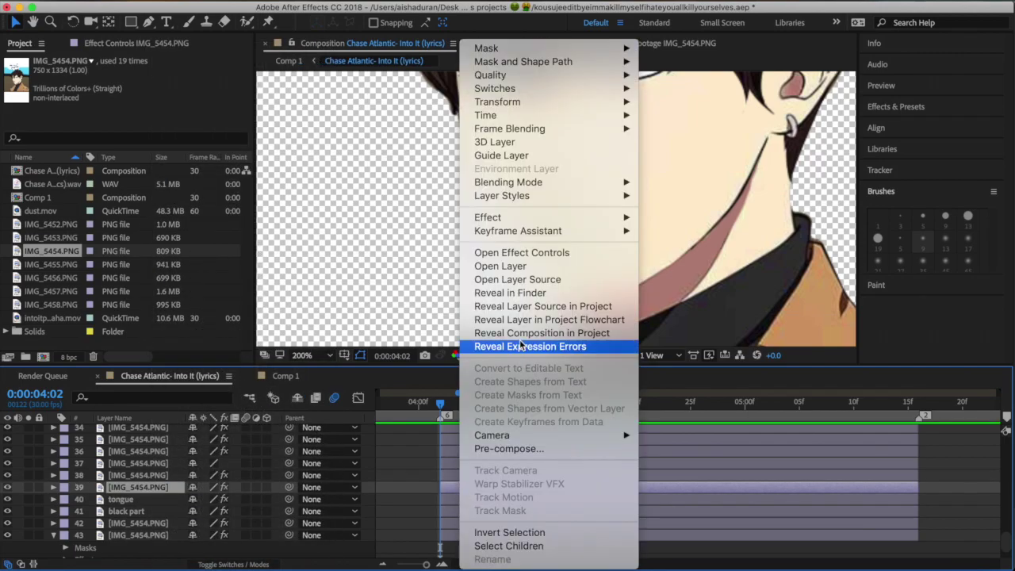
right_click(144, 493)
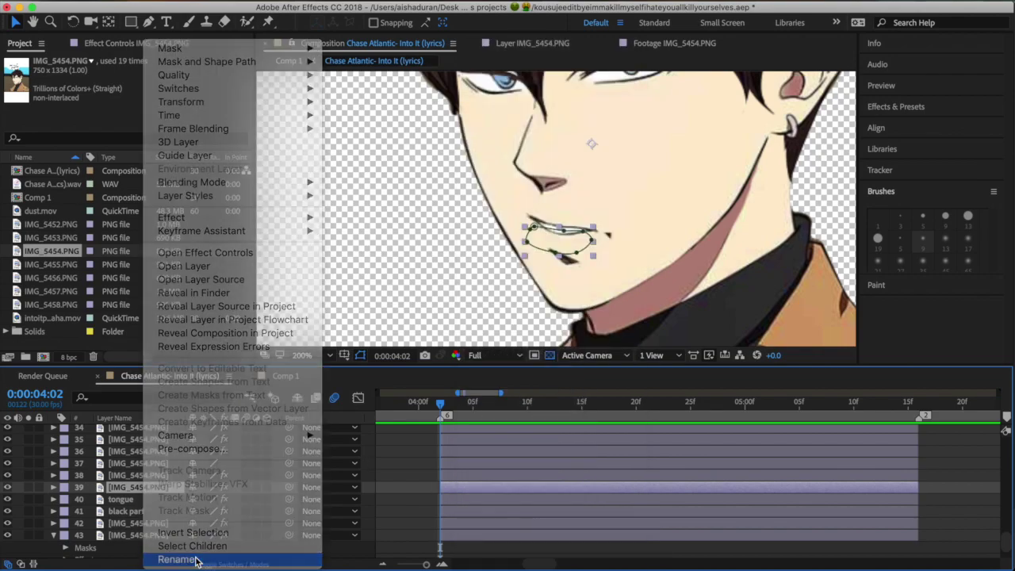
click(192, 557)
text(bottom teeth)
key(Return)
- Rename layer 38, the masked white upper-mouth shape, as "top teeth"
click(237, 474)
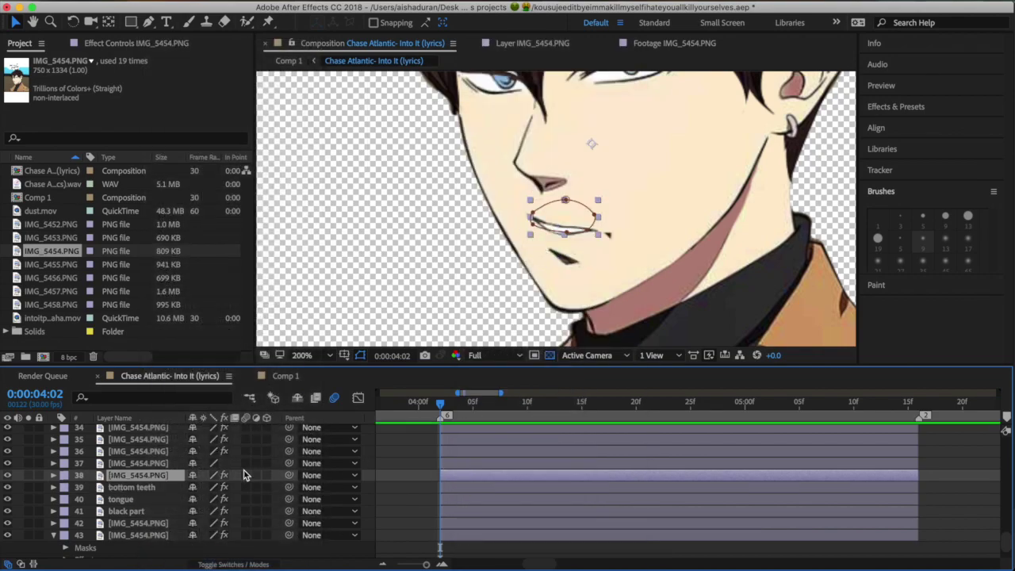
right_click(157, 475)
click(190, 559)
text(top tee)
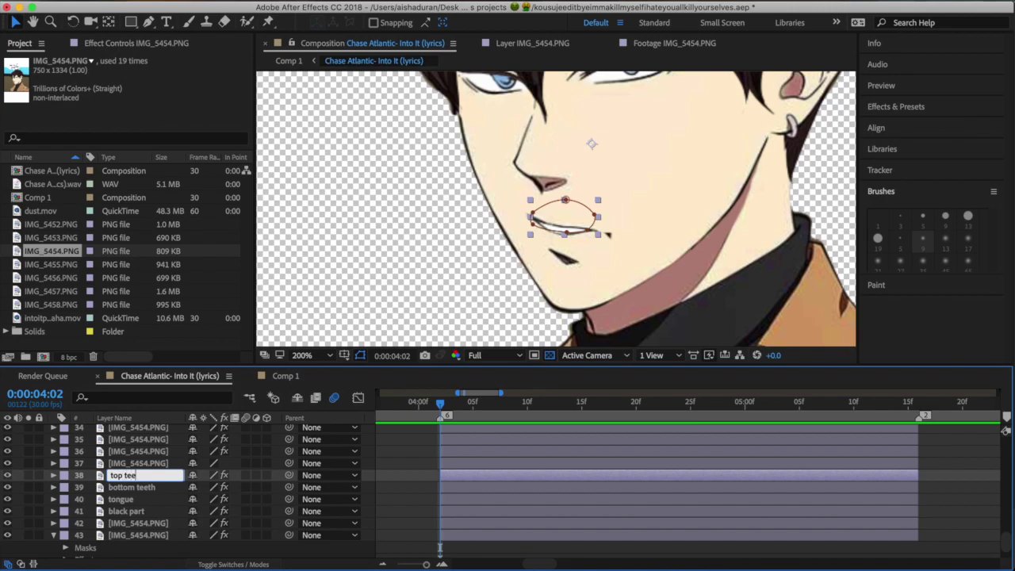
text(th)
key(Return)
- Rename layer 37, whose mask covers the chin area below the mouth, as "lower lip"
click(464, 464)
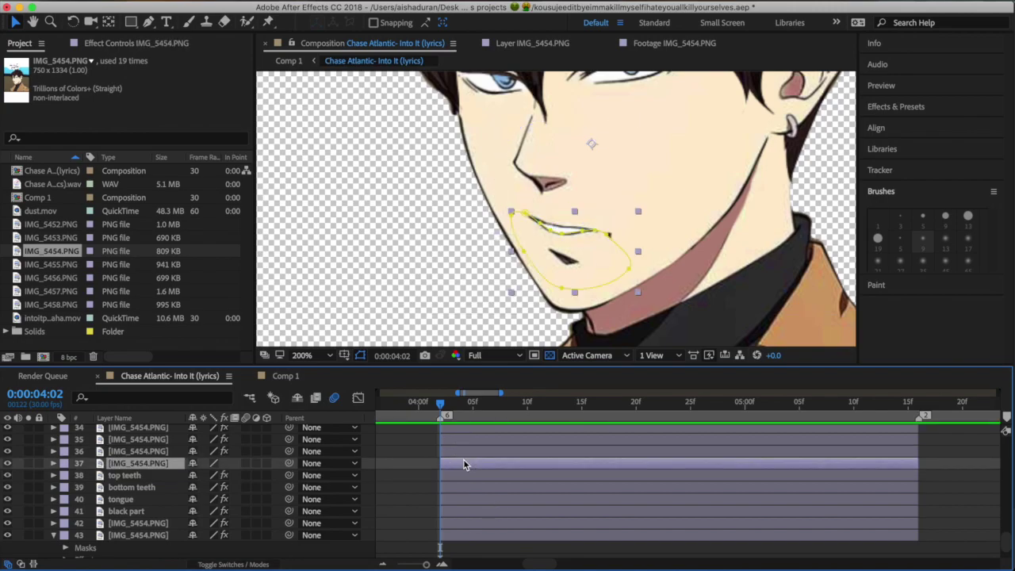
right_click(164, 465)
click(214, 560)
text(lower)
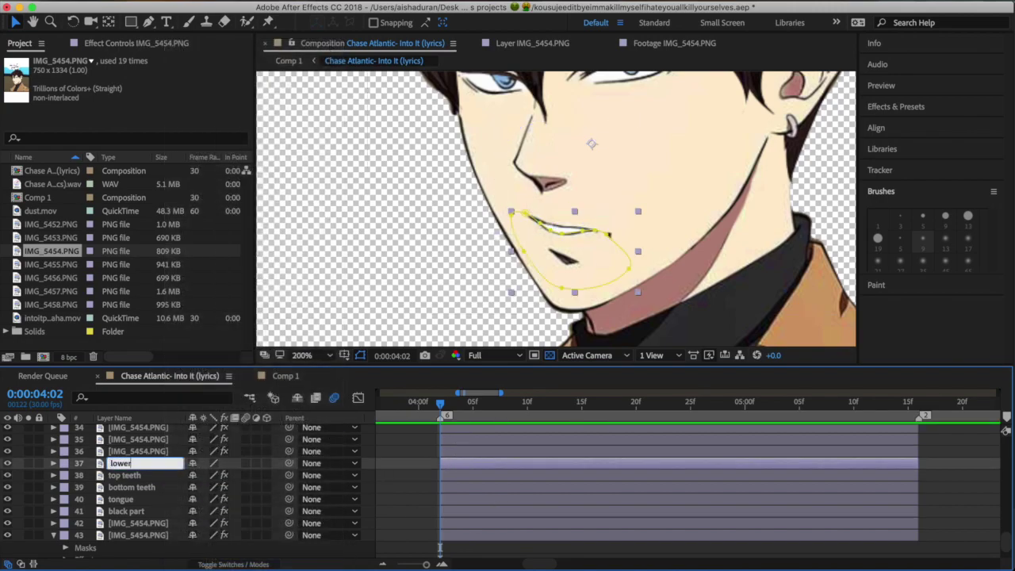
text( lip)
key(Return)
- Rename layer 36, whose mask covers the nose and upper lip line, as "upper lip"
click(475, 451)
right_click(162, 460)
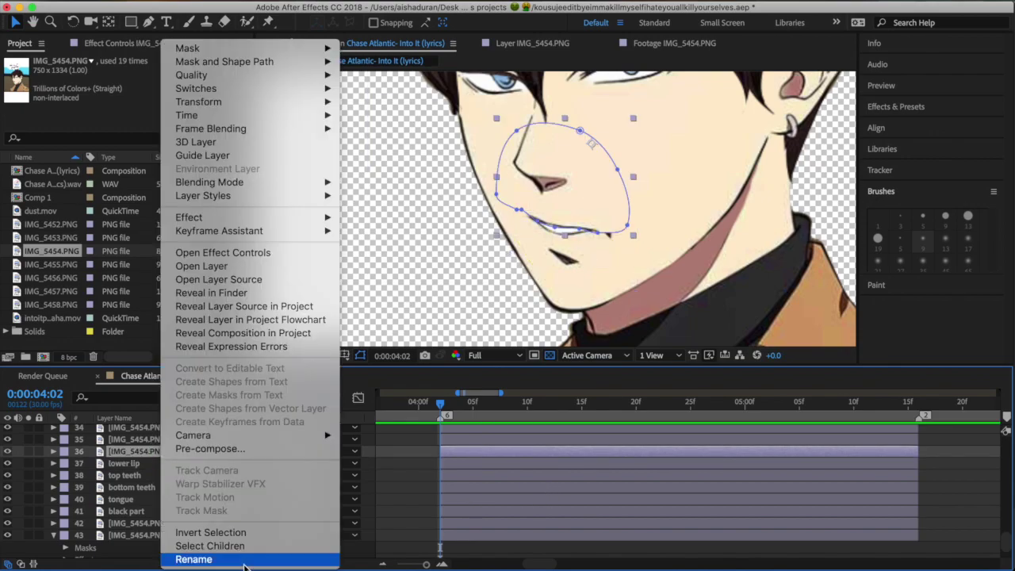
click(214, 554)
text(upper lip)
key(Return)
- Place Puppet pins along the mouth line on the lower lip layer, from one mouth corner to the other
click(502, 534)
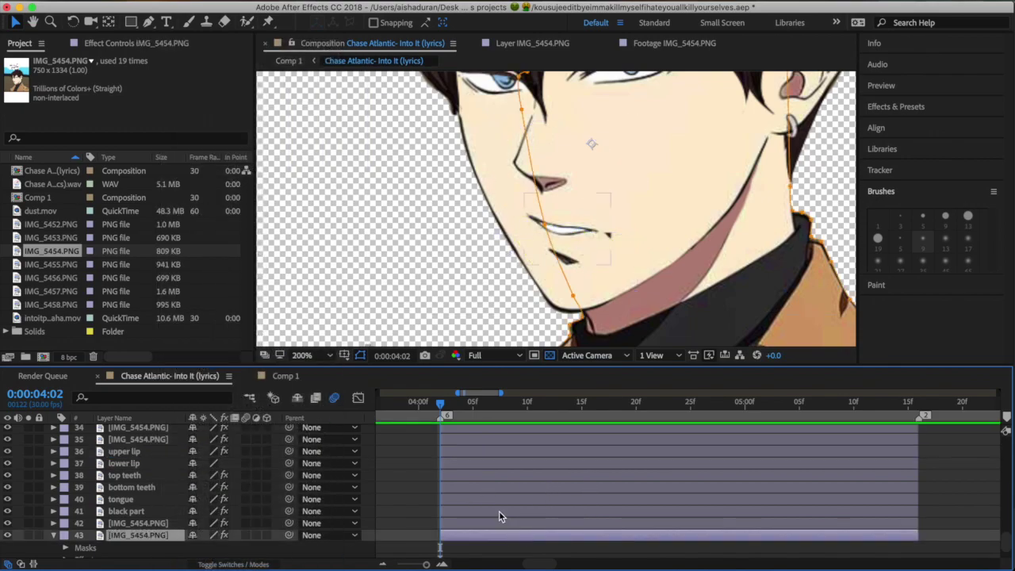
click(497, 509)
click(493, 523)
click(490, 497)
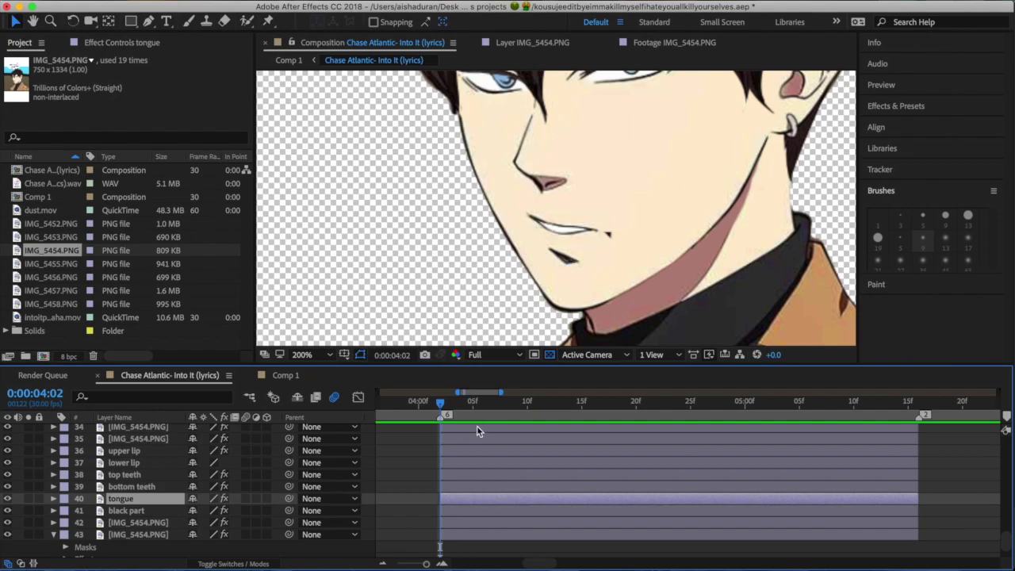
click(451, 475)
click(451, 463)
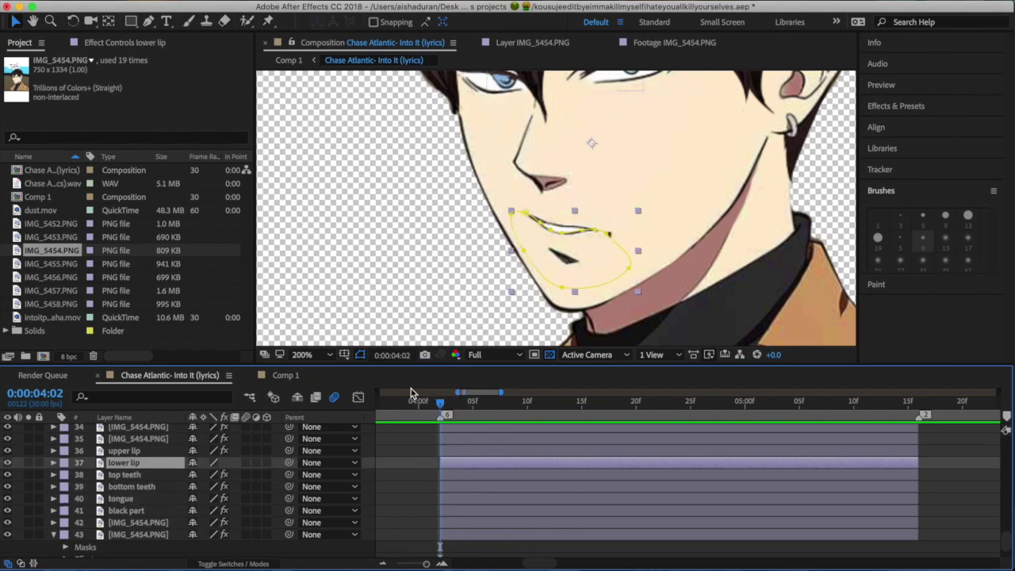
click(268, 22)
click(523, 213)
click(535, 219)
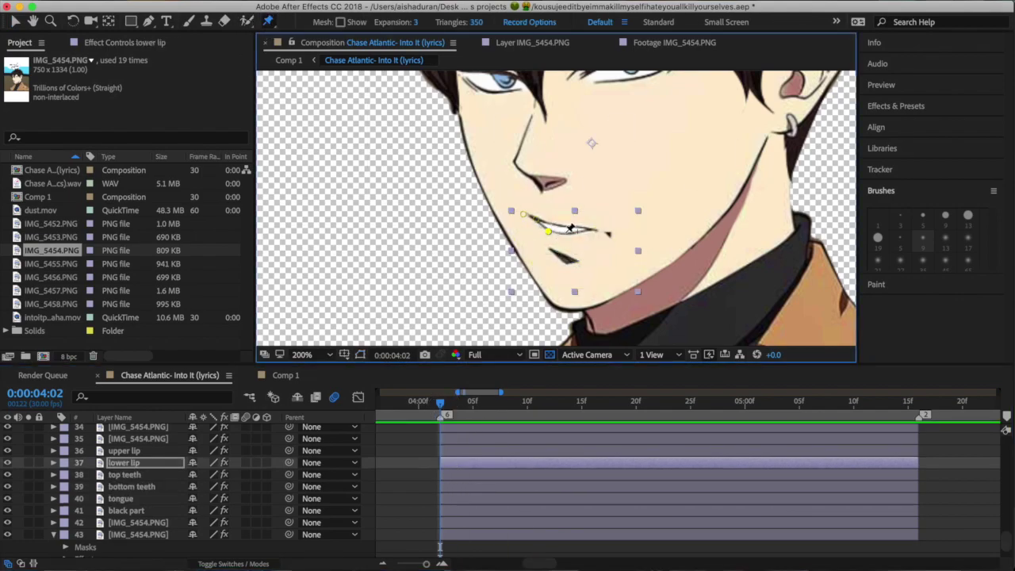
click(596, 230)
- Place Puppet pins along the lip line on the upper lip layer, from one mouth corner to the other
click(520, 450)
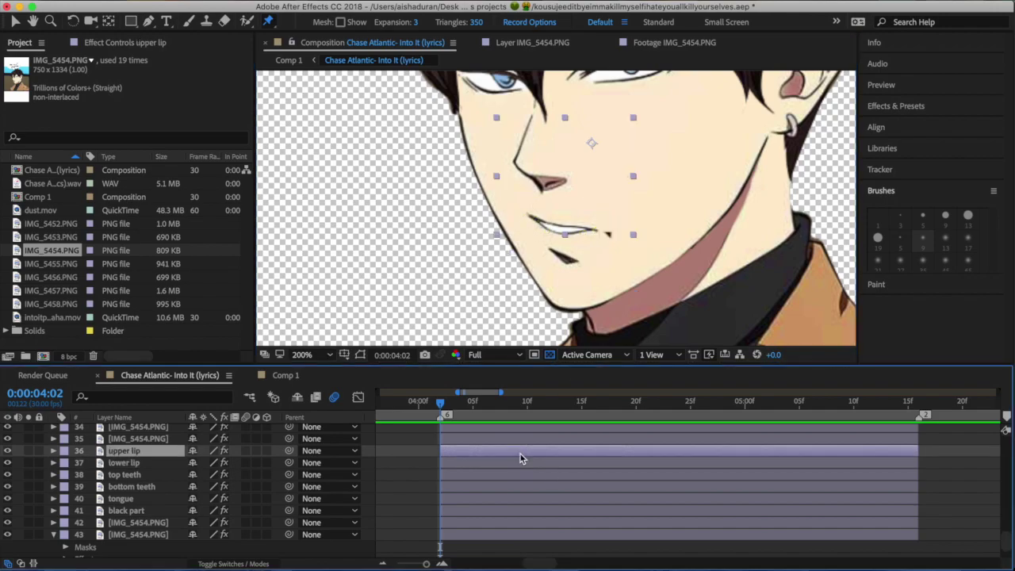
click(16, 21)
click(268, 22)
click(528, 214)
click(537, 216)
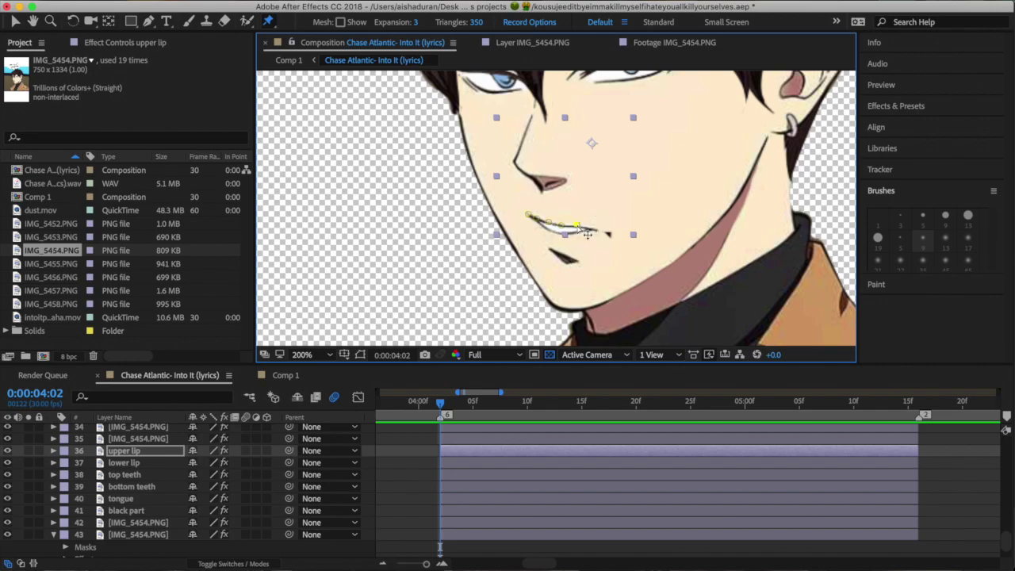
click(51, 21)
click(560, 229)
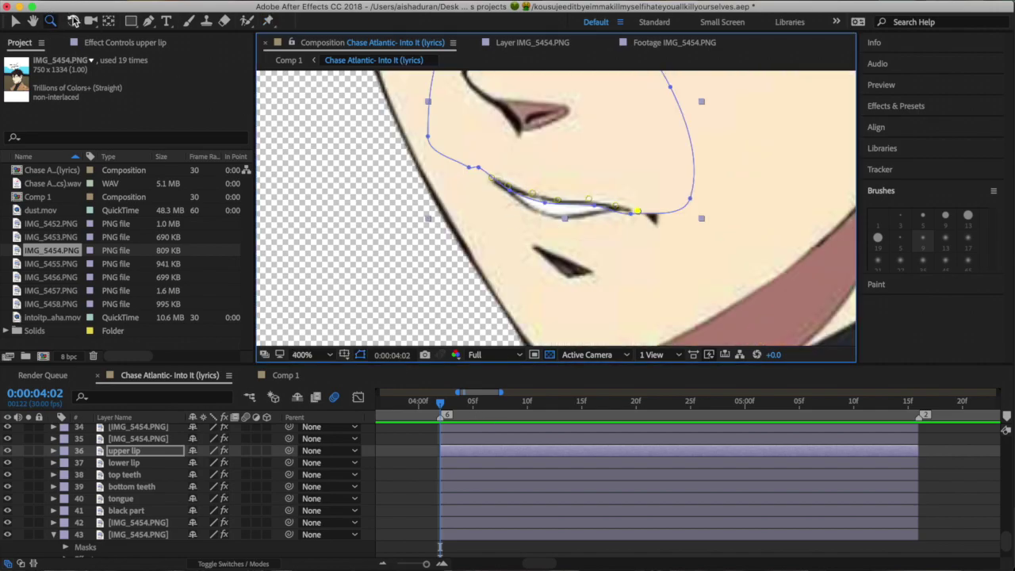
- Move the current time to 0:00:04:06
click(15, 22)
click(465, 406)
drag(440, 402, 484, 403)
- Play and scrub through the preview video intoitpreviewhaha_g1JUqMit.compressed.mov to study its mouth movement, and close it
click(876, 568)
click(881, 547)
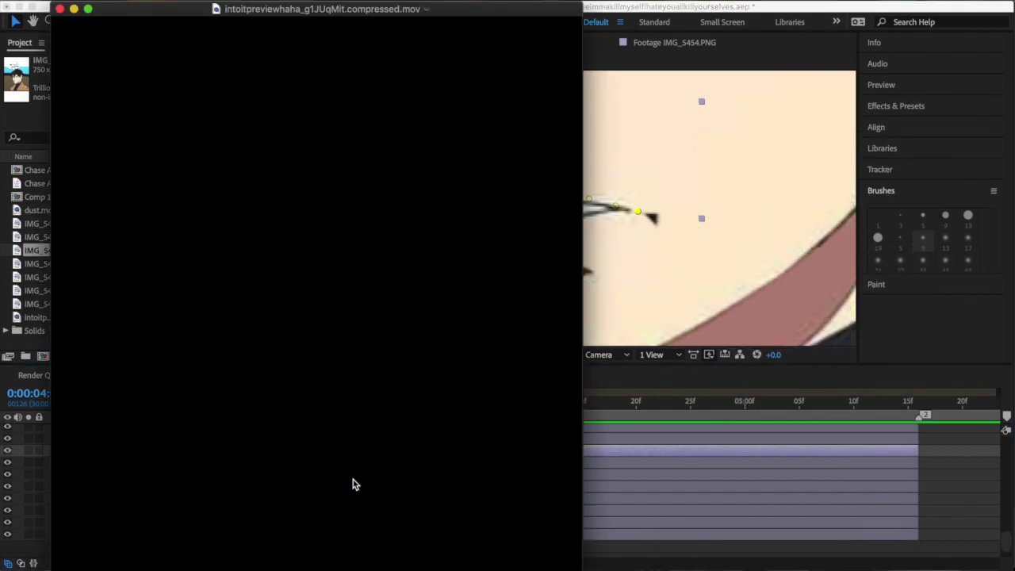
key(space)
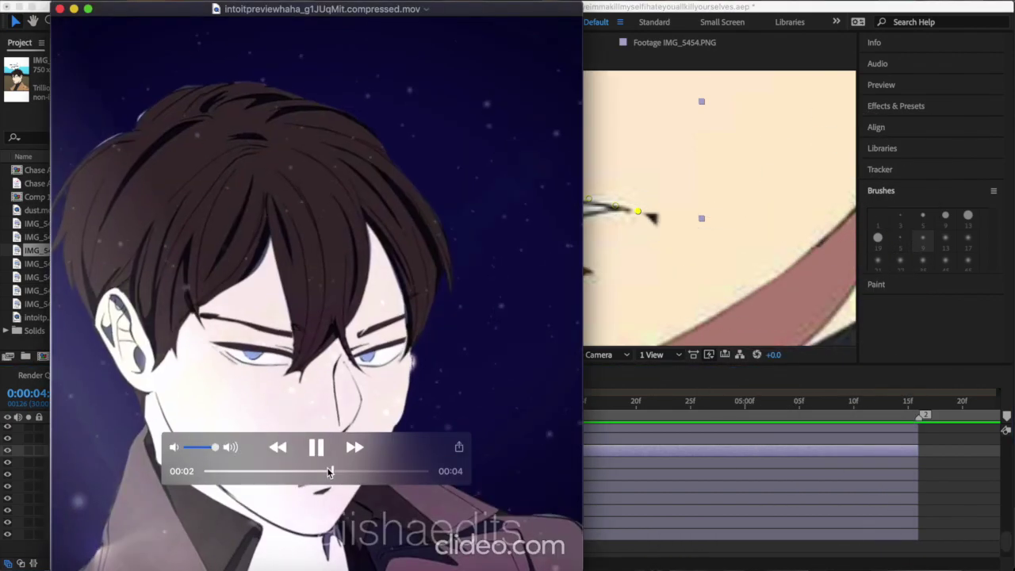
click(349, 470)
drag(348, 467, 368, 478)
click(60, 9)
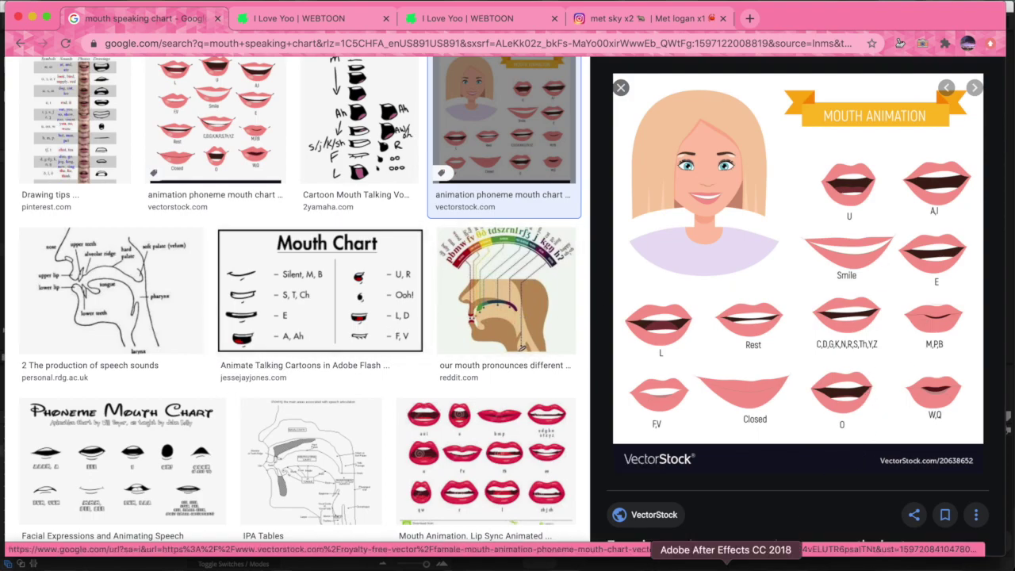
- Switch back to After Effects and raise the upper lip's Puppet pins at 0:00:04:06 into an arched open mouth, and reveal the layer's effects
click(736, 561)
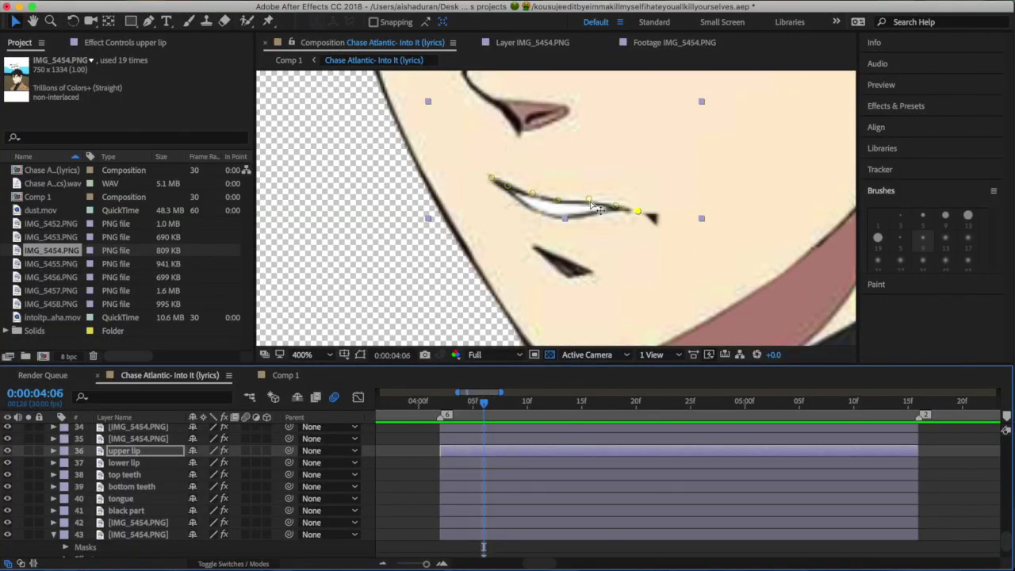
drag(589, 200, 616, 195)
drag(533, 179, 556, 175)
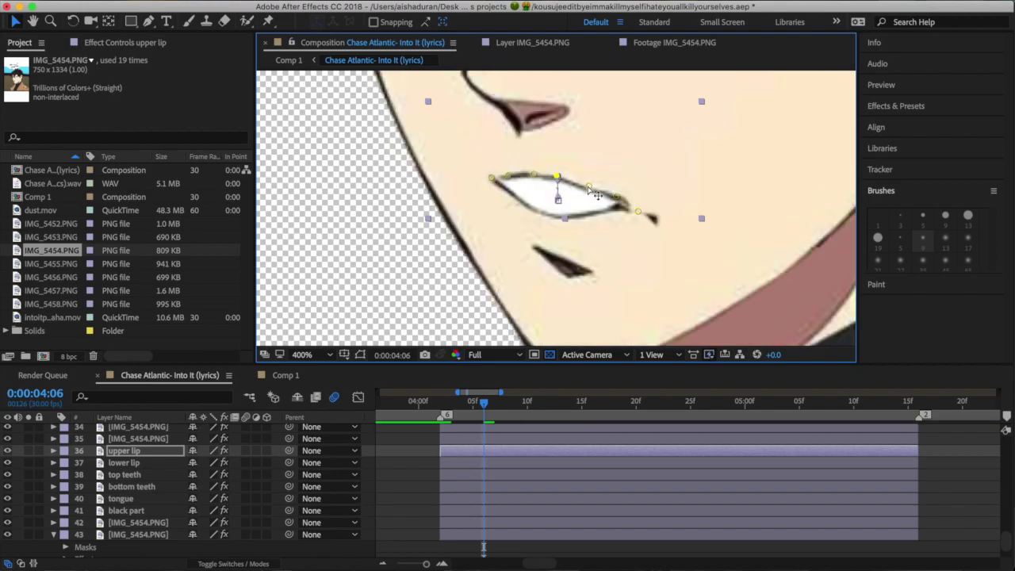
drag(616, 195, 590, 176)
drag(509, 175, 558, 170)
drag(615, 190, 589, 177)
click(533, 171)
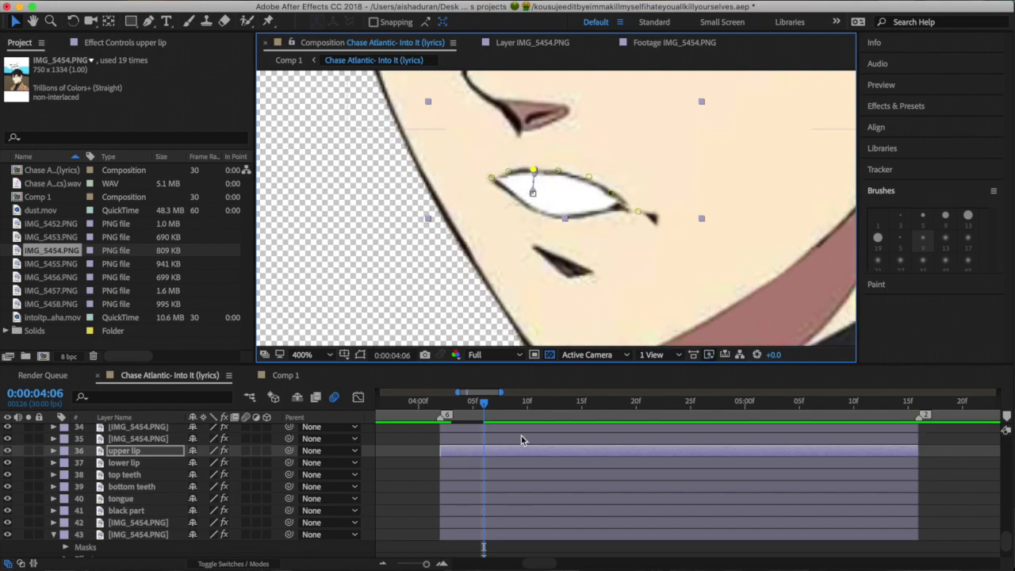
key(e)
- Pull the lower lip's Puppet pins down at 0:00:04:06 to widen the mouth opening, and preview the motion from 0:00:04:02
click(508, 488)
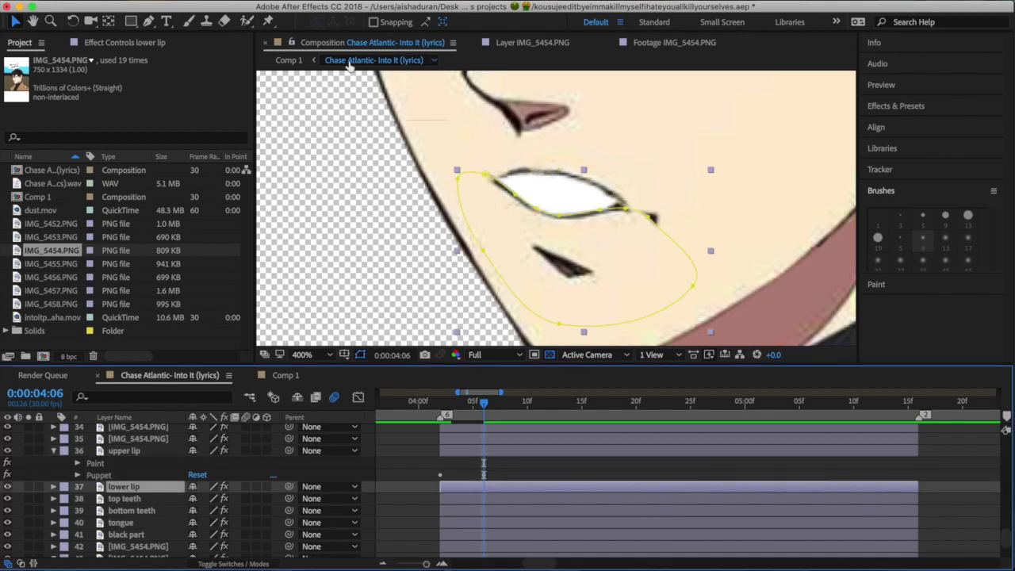
click(268, 22)
drag(510, 194, 568, 226)
drag(602, 215, 607, 223)
drag(507, 197, 530, 227)
drag(628, 211, 608, 233)
drag(567, 228, 566, 234)
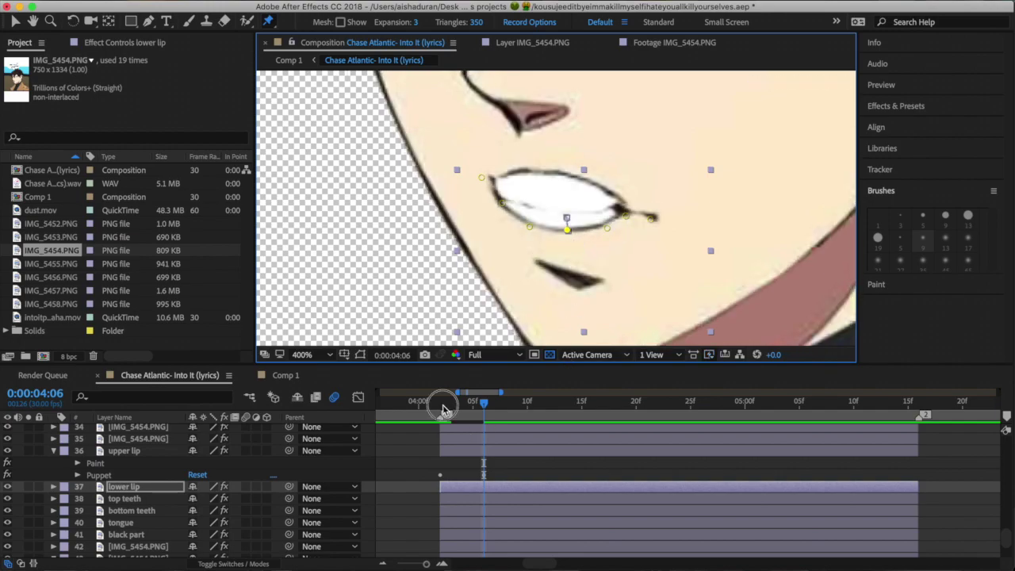
click(442, 409)
key(space)
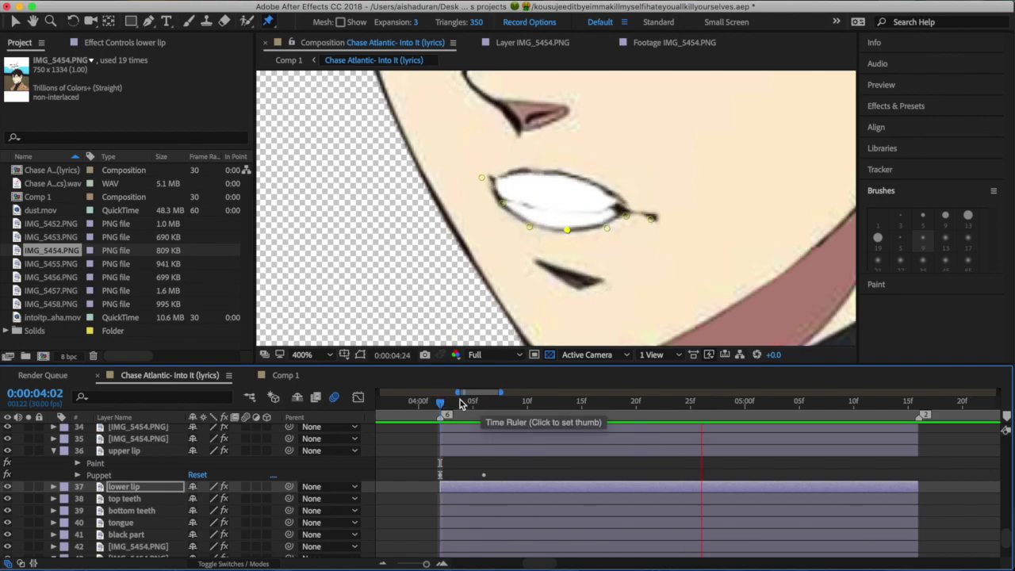
- Check the browser's mouth animation chart and, back in After Effects, raise the lower lip's Puppet pins slightly at 0:00:04:09
drag(462, 405, 516, 405)
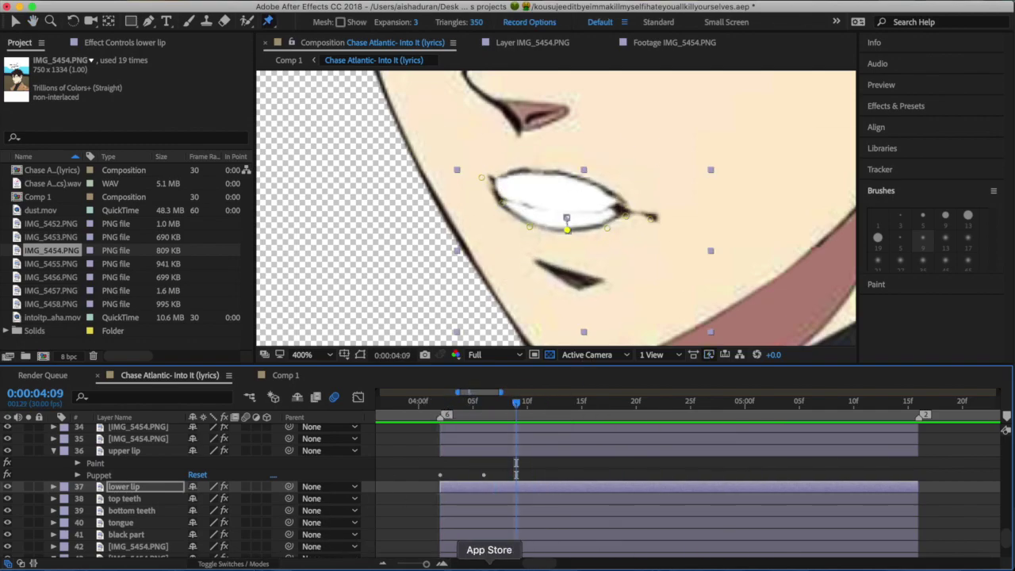
click(212, 564)
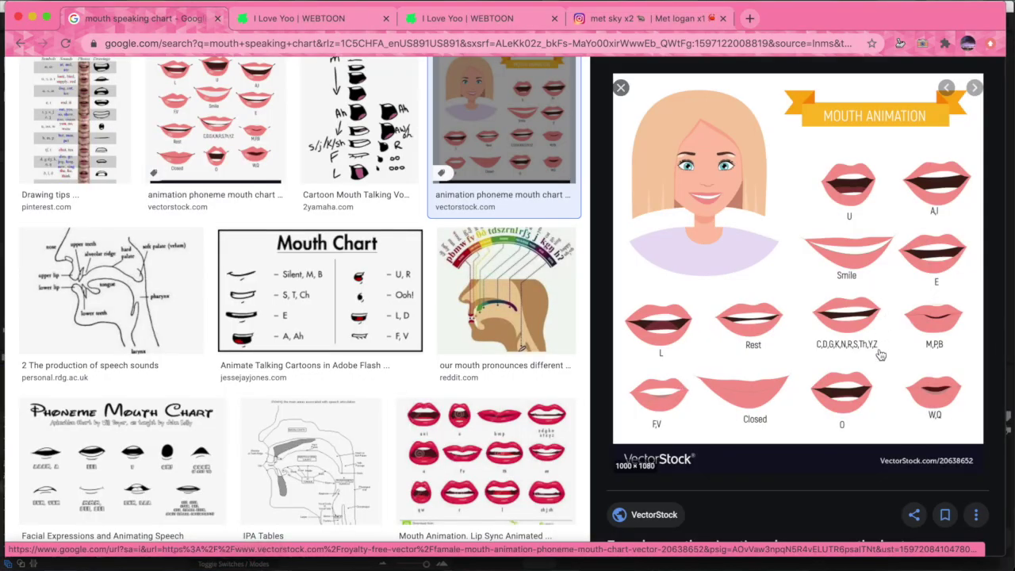
click(808, 563)
drag(567, 232, 567, 222)
drag(529, 226, 504, 197)
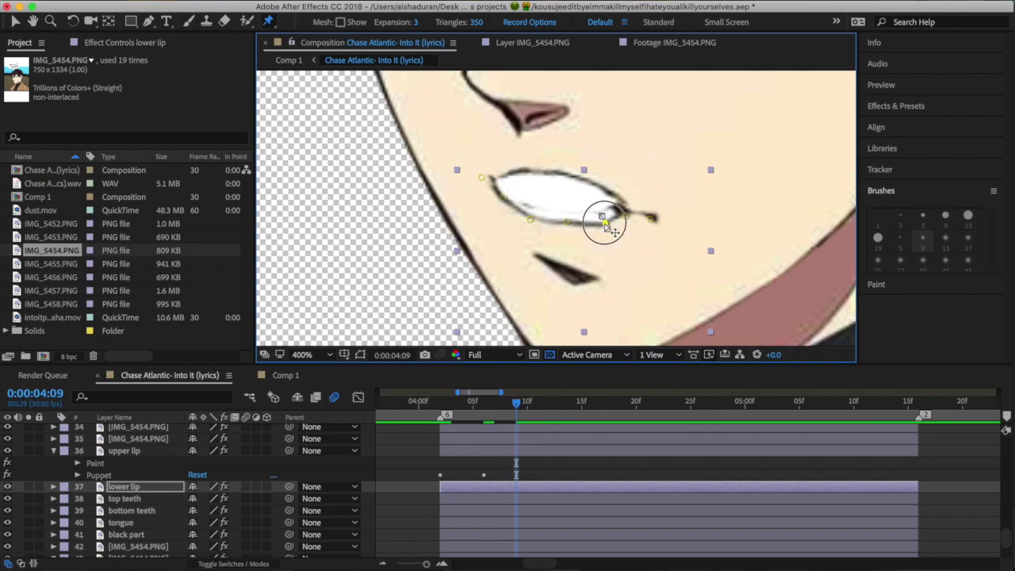
drag(605, 224, 625, 211)
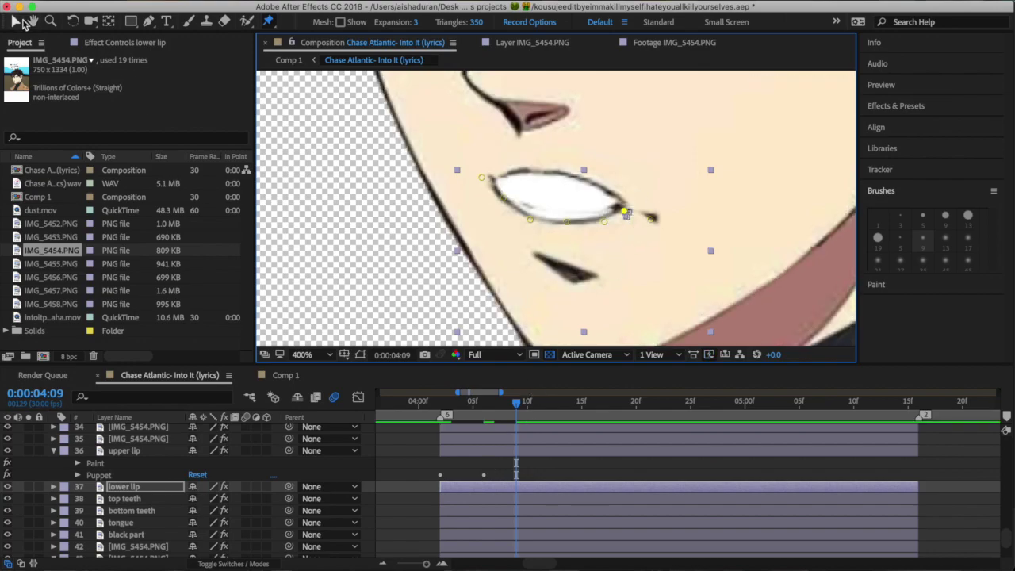
- Lower the upper lip's Puppet pins at 0:00:04:09 to flatten its arch and narrow the mouth opening
click(17, 22)
click(577, 450)
click(268, 21)
drag(508, 172, 510, 176)
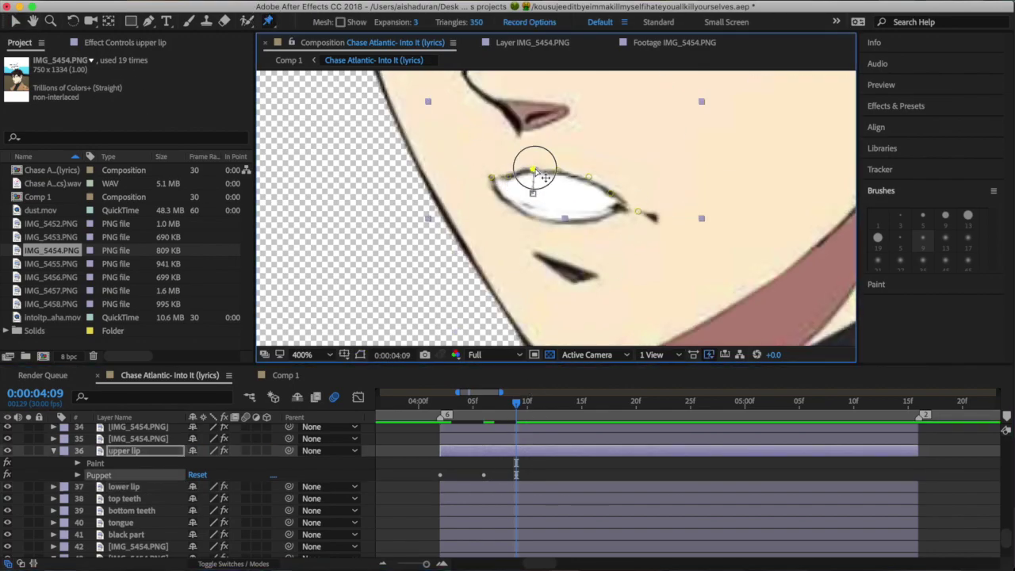
mouse_move(533, 170)
mouse_down()
mouse_move(589, 181)
mouse_move(611, 198)
mouse_up()
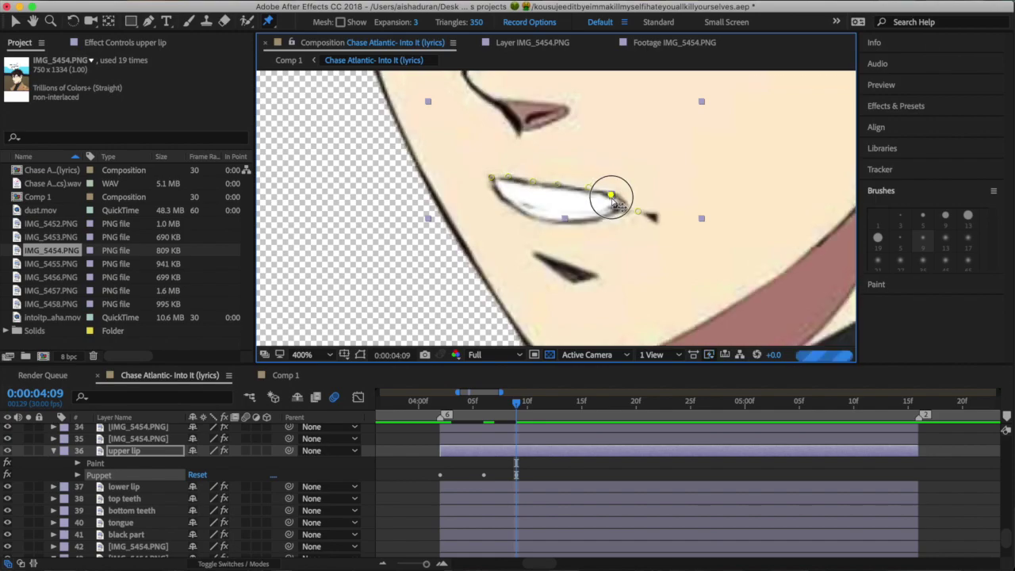
- Raise the lower lip's Puppet pins at 0:00:04:02 to meet the upper lip in a closed mouth, and preview the motion
drag(482, 409, 436, 417)
click(473, 483)
click(16, 21)
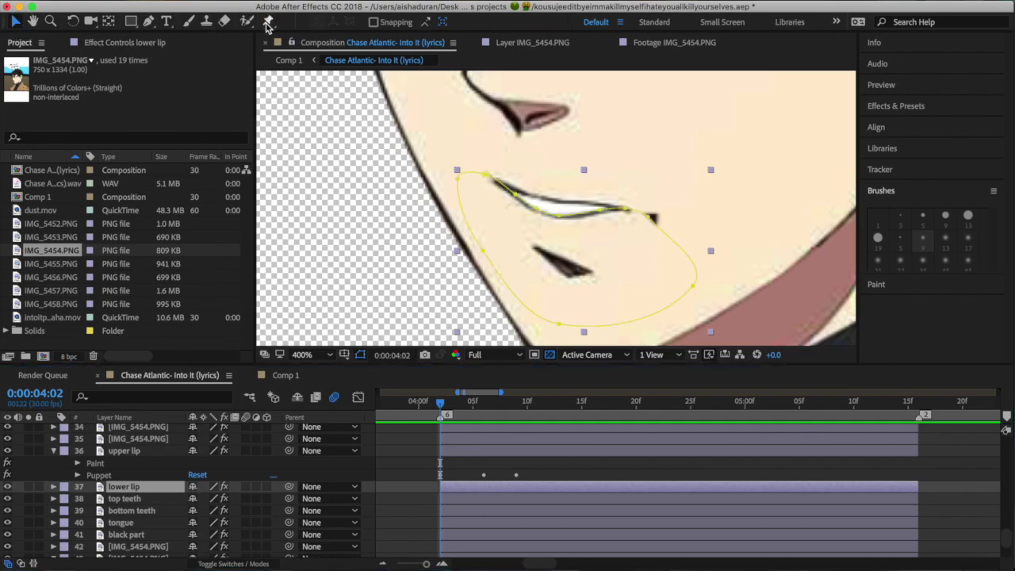
click(268, 21)
drag(535, 215, 565, 204)
drag(601, 215, 601, 214)
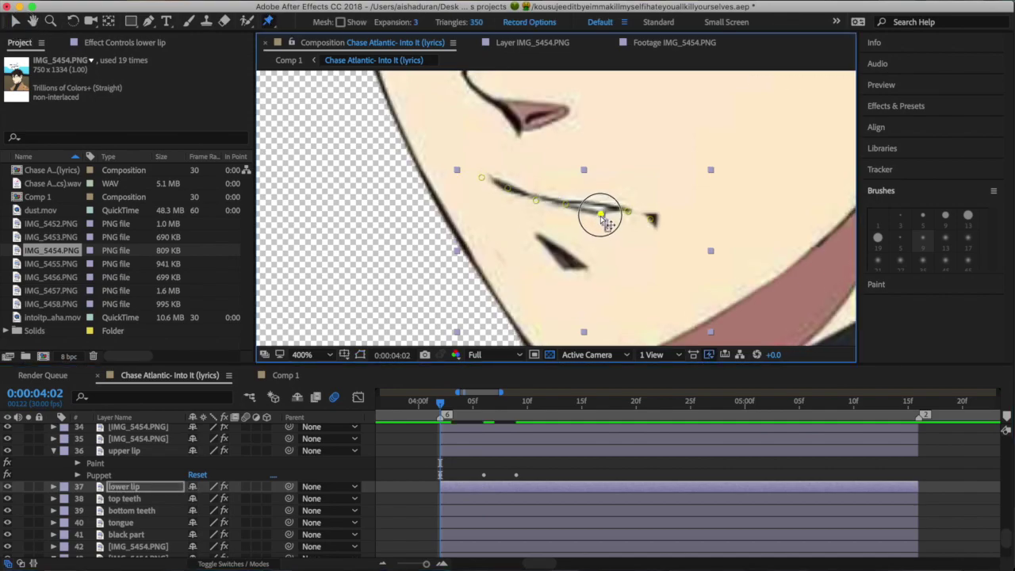
click(440, 406)
key(space)
click(440, 406)
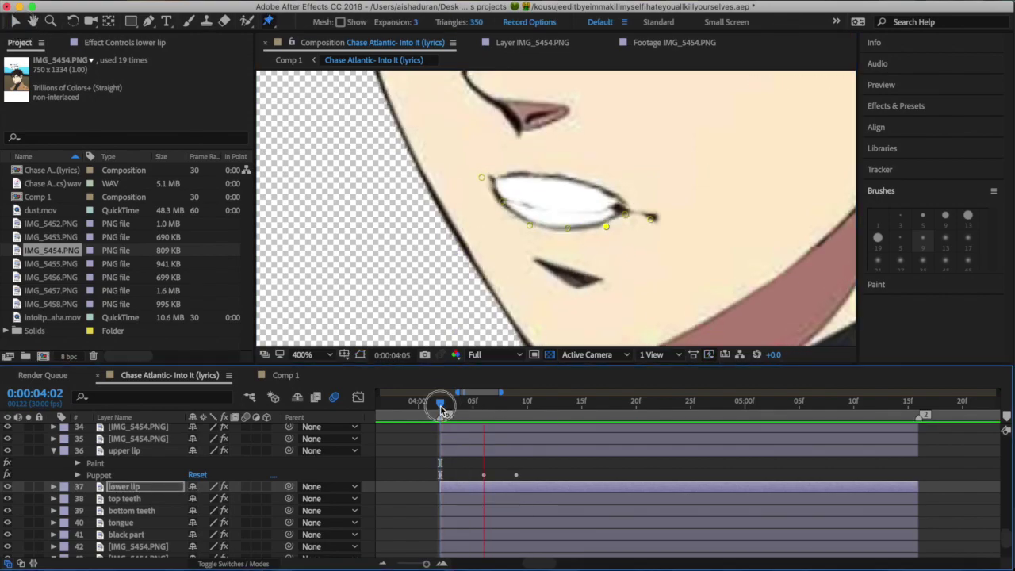
- Raise the two end Puppet pins of the upper lip at 0:00:04:06 to lift the mouth corners
drag(441, 406, 483, 403)
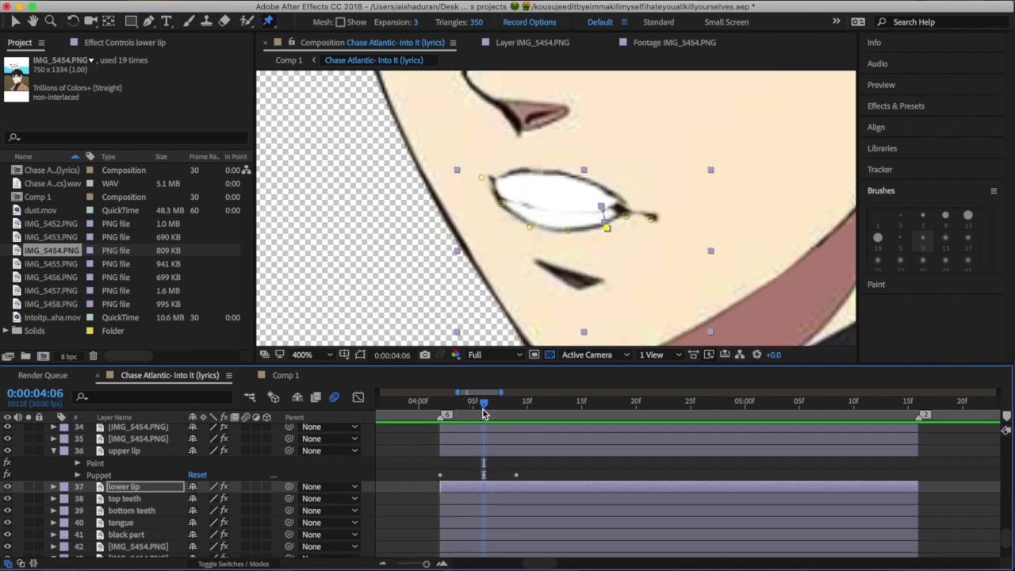
click(487, 453)
click(16, 21)
click(268, 22)
drag(492, 179, 493, 166)
drag(645, 214, 644, 198)
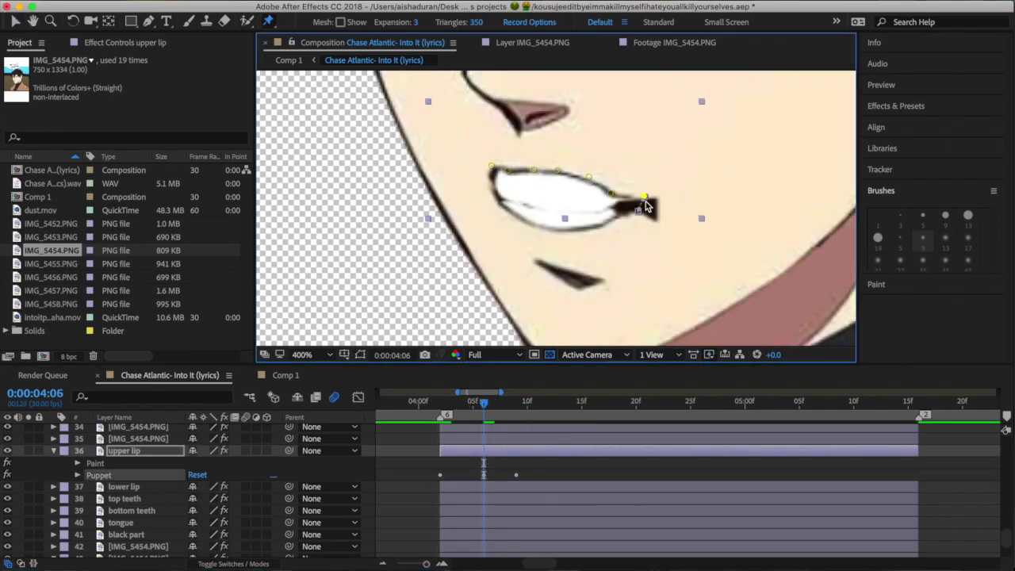
- Raise the lower lip's right-end Puppet pin at 0:00:04:06 to meet the upper lip, and adjust the pins beside both corners
click(492, 486)
click(650, 204)
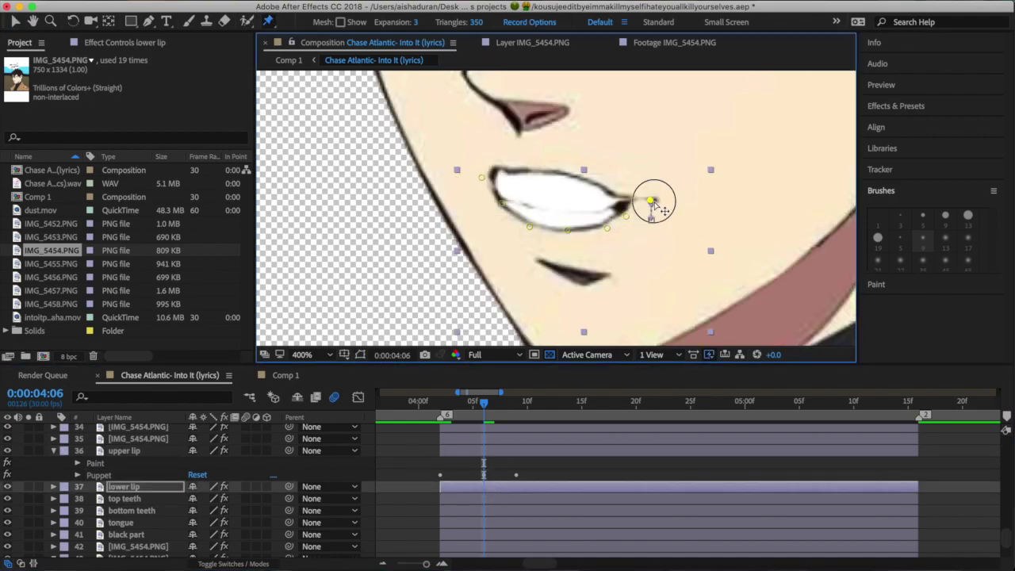
drag(650, 204, 619, 215)
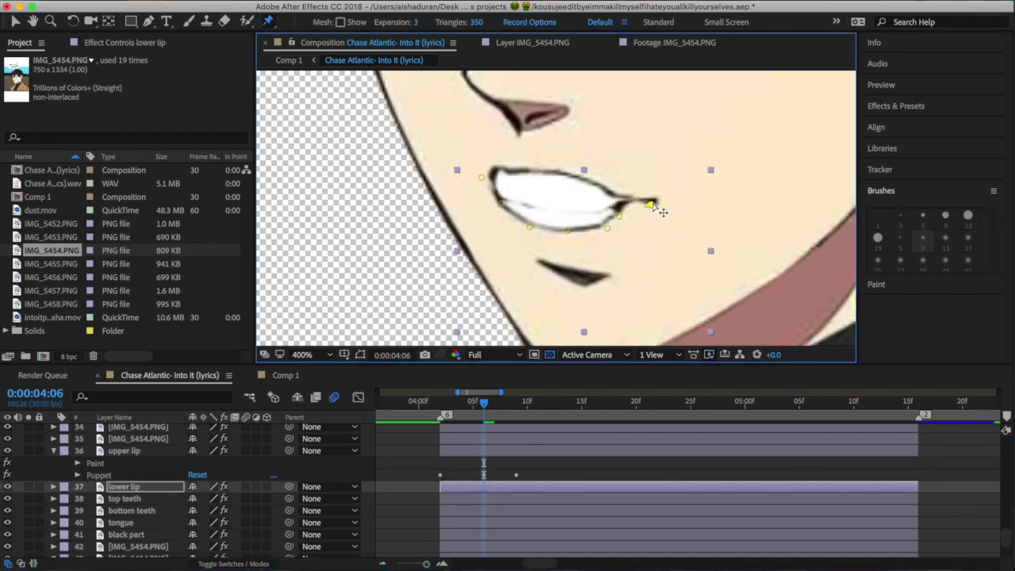
mouse_move(501, 205)
mouse_down()
mouse_move(526, 230)
mouse_move(503, 212)
mouse_up()
- Raise the lower lip's Puppet pins at 0:00:04:11 toward a closed mouth and pull its right-end pin down
click(496, 407)
drag(496, 410, 538, 406)
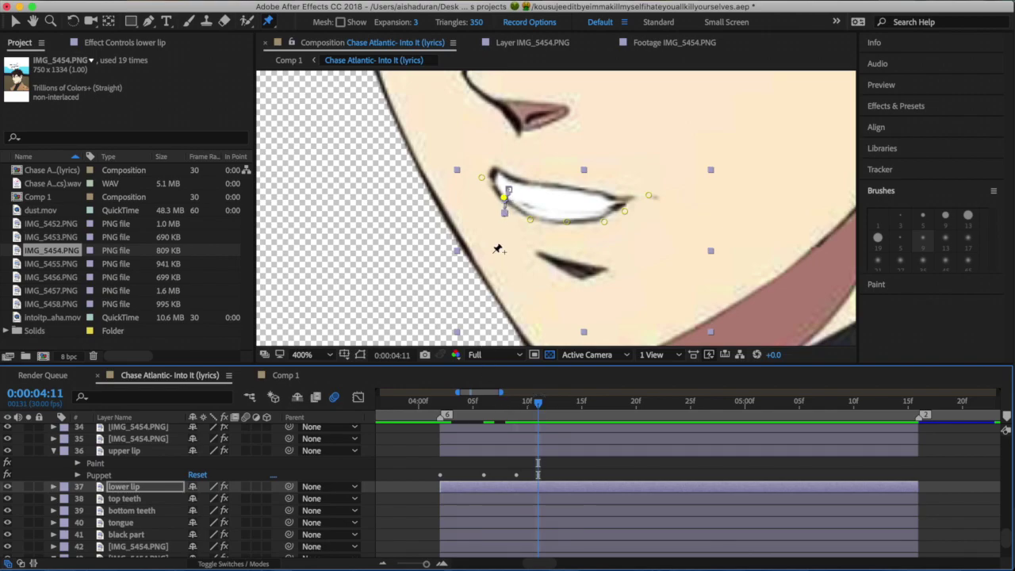
drag(505, 198, 650, 211)
- Lower the upper lip's Puppet pins at 0:00:04:11 onto the lower lip to close the mouth, and preview from 0:00:04:02
click(15, 22)
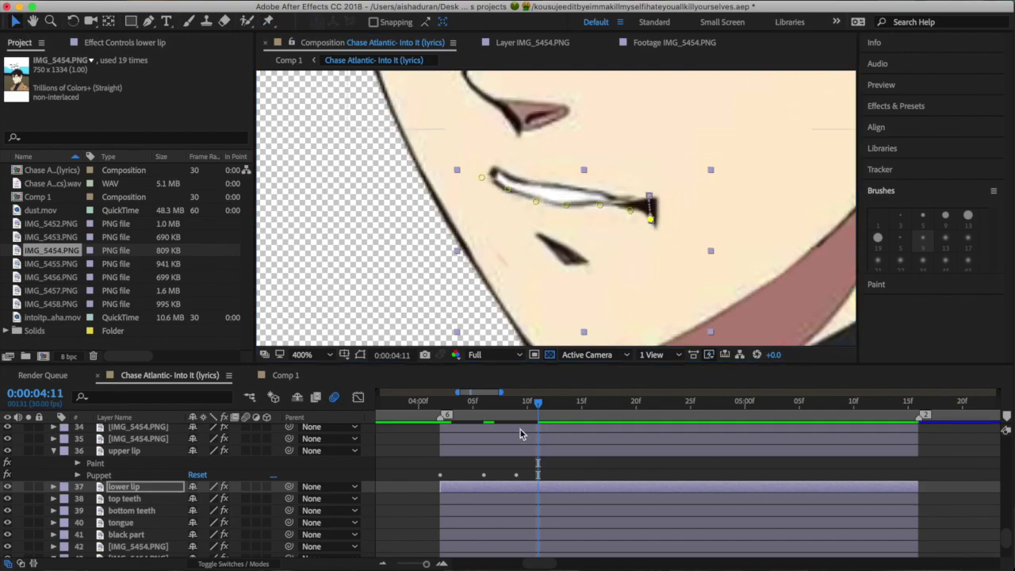
click(555, 451)
click(268, 20)
drag(492, 168, 559, 199)
drag(588, 186, 644, 210)
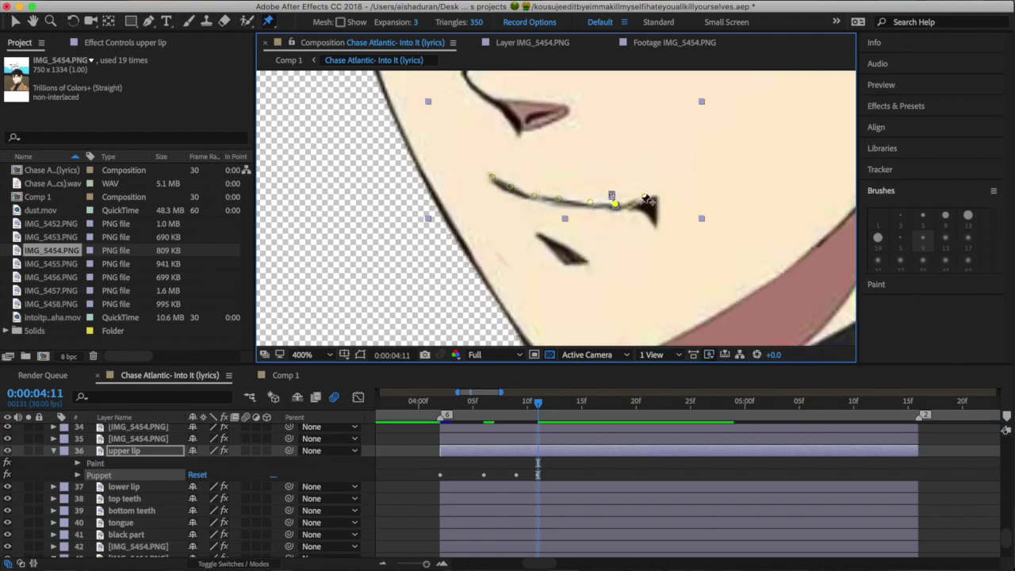
click(441, 404)
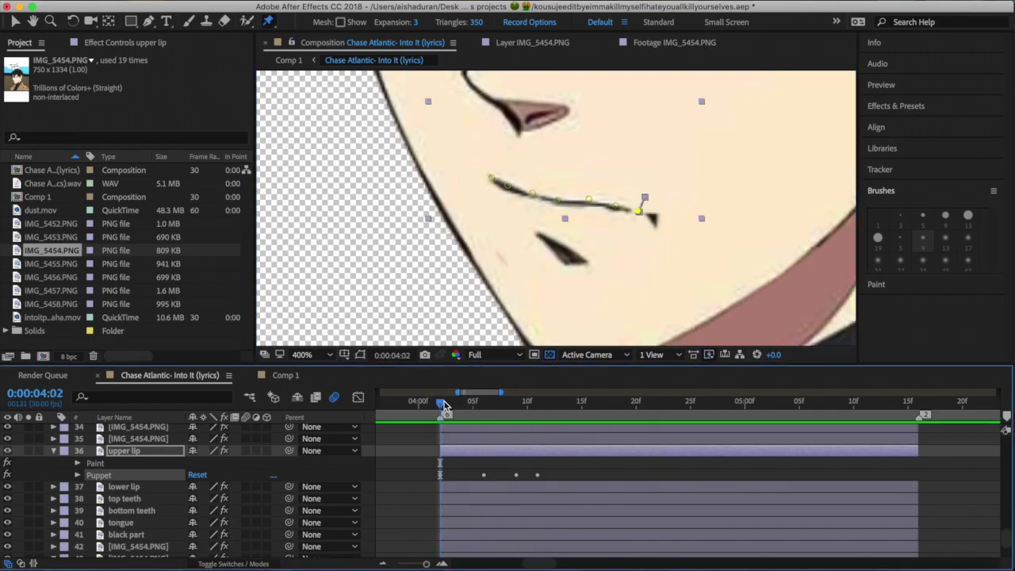
mouse_move(442, 405)
mouse_down()
mouse_move(521, 408)
mouse_move(446, 414)
mouse_up()
- Reveal the lower lip's Puppet effect and expand Mesh 1 and its Deform pins to show every pin's position keyframes
click(448, 441)
click(15, 20)
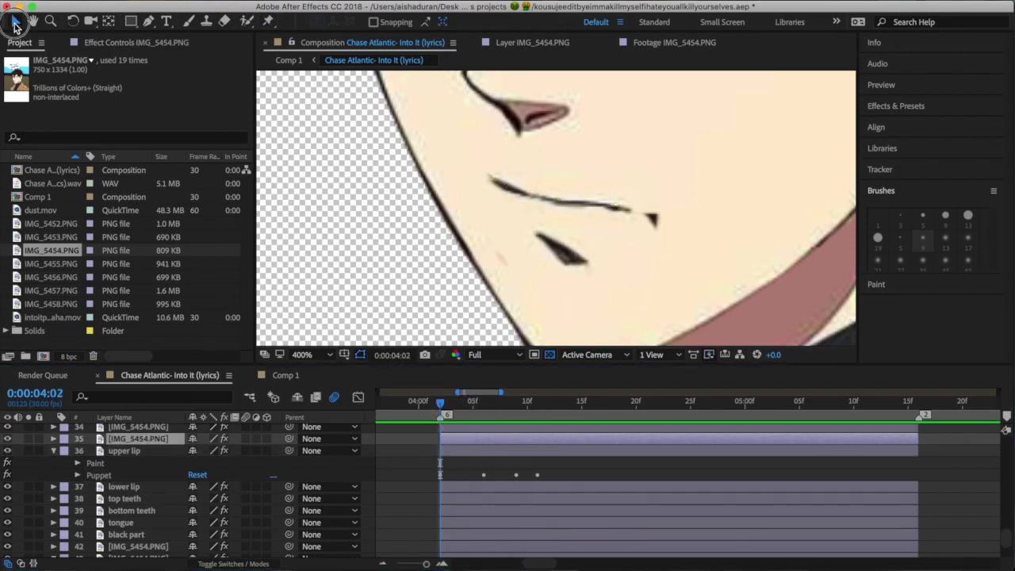
click(456, 486)
key(e)
click(78, 500)
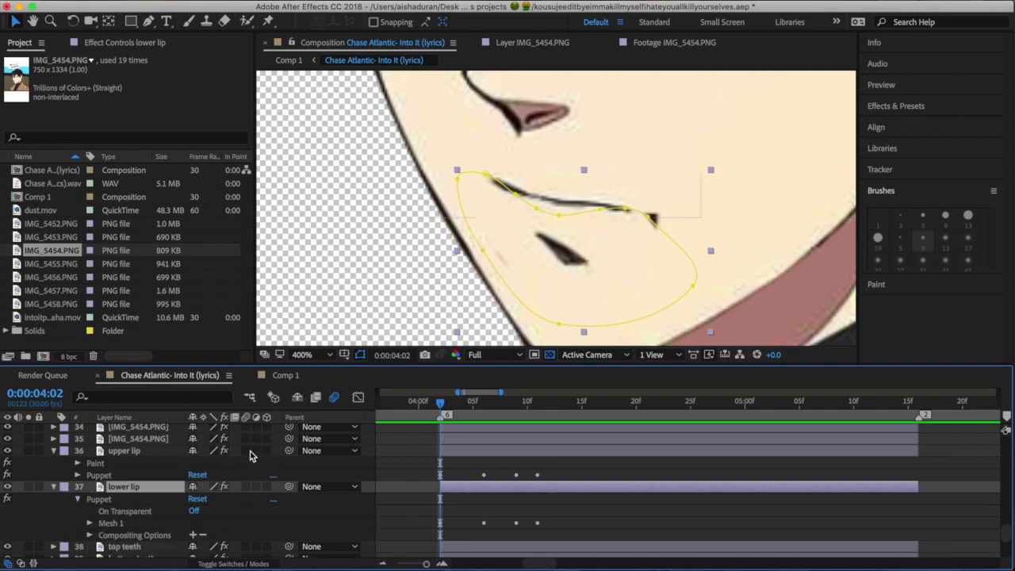
click(90, 523)
click(102, 552)
click(113, 539)
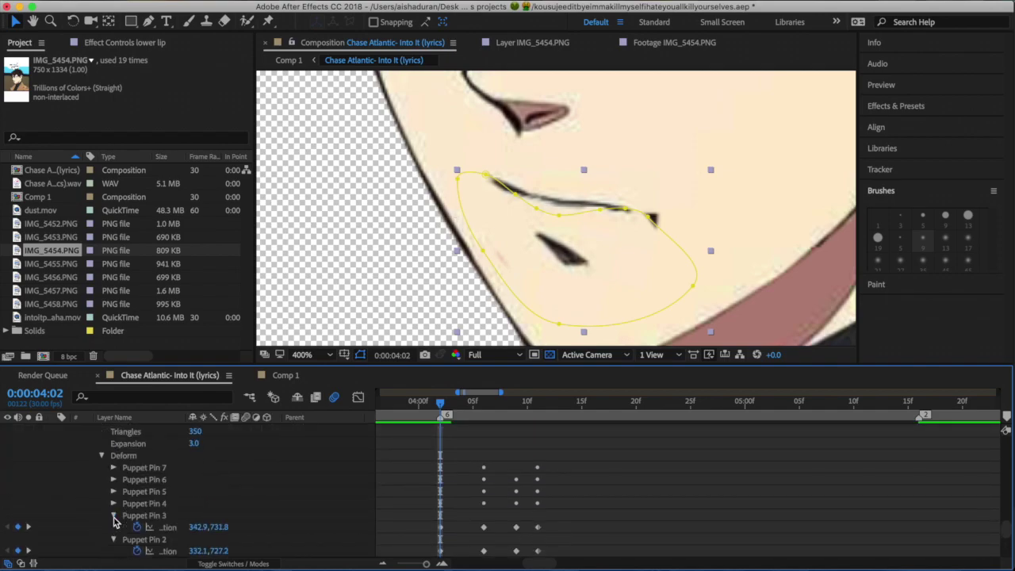
click(114, 503)
click(113, 492)
click(113, 480)
click(113, 467)
scroll(995, 532, down, 2)
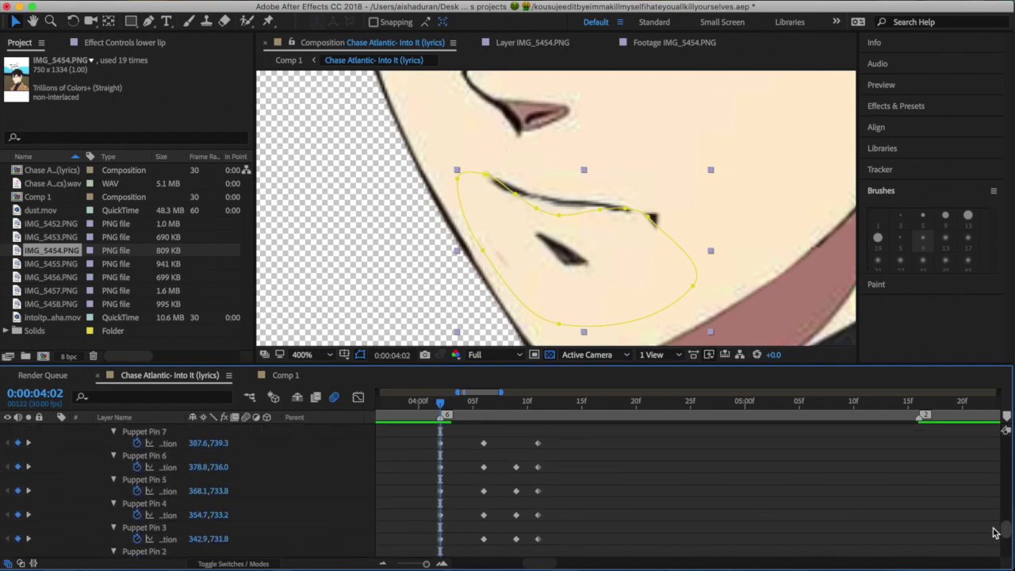
- Apply Easy Ease to the position keyframes of all the lower lip's Puppet pins
drag(558, 549, 441, 450)
right_click(440, 444)
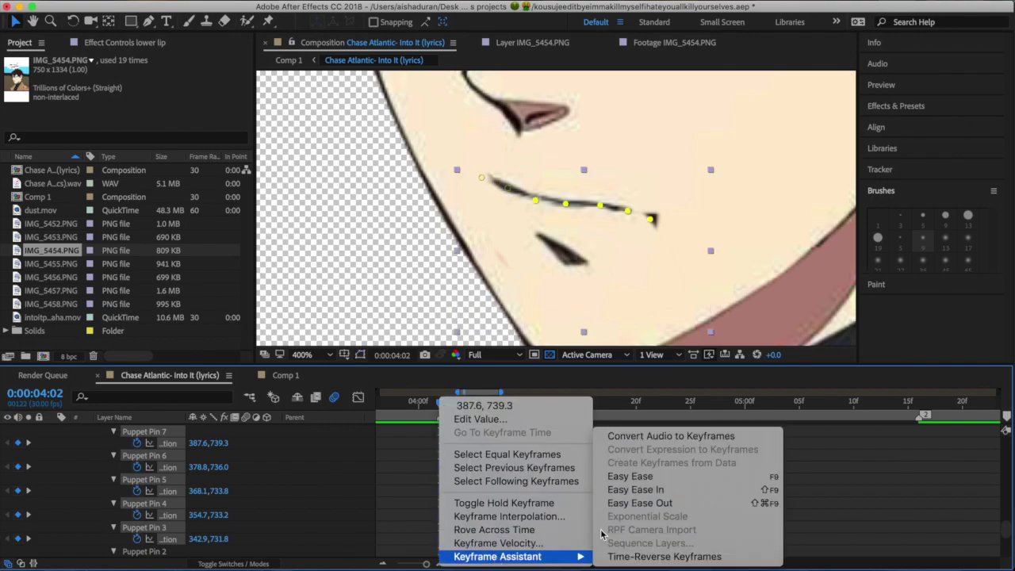
click(614, 475)
scroll(555, 512, down, 2)
drag(563, 516, 423, 543)
drag(572, 534, 440, 511)
right_click(441, 511)
mouse_move(507, 556)
click(650, 481)
click(634, 476)
scroll(117, 542, up, 5)
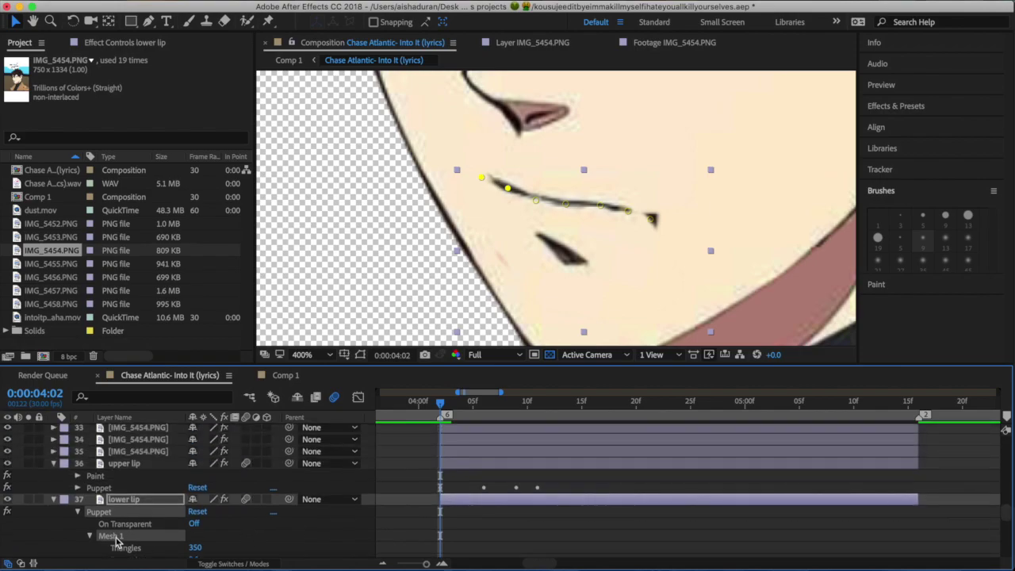
- Collapse the lower lip's Puppet effect and expand the upper lip's Mesh 1 to show all its pins' position keyframes
click(78, 512)
click(77, 487)
click(89, 523)
click(89, 523)
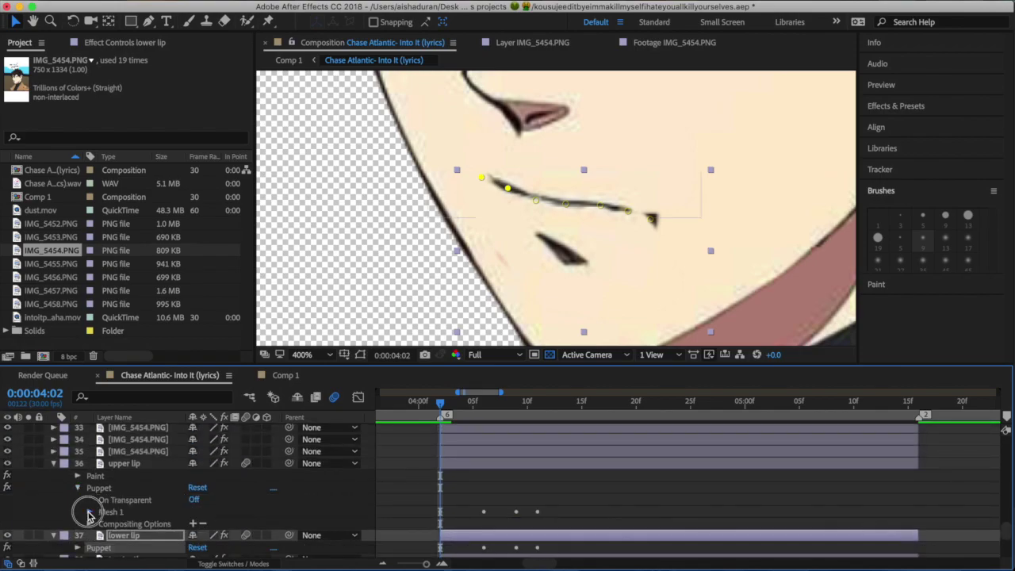
click(89, 513)
scroll(107, 553, down, 3)
click(114, 527)
click(113, 493)
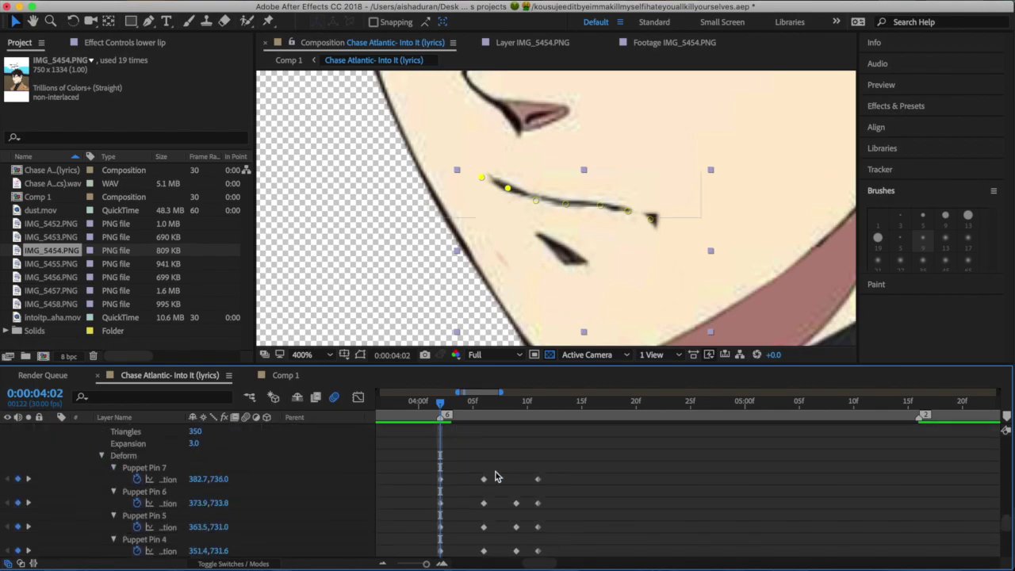
- Apply Easy Ease to the position keyframes of all the upper lip's Puppet pins
drag(422, 465, 540, 494)
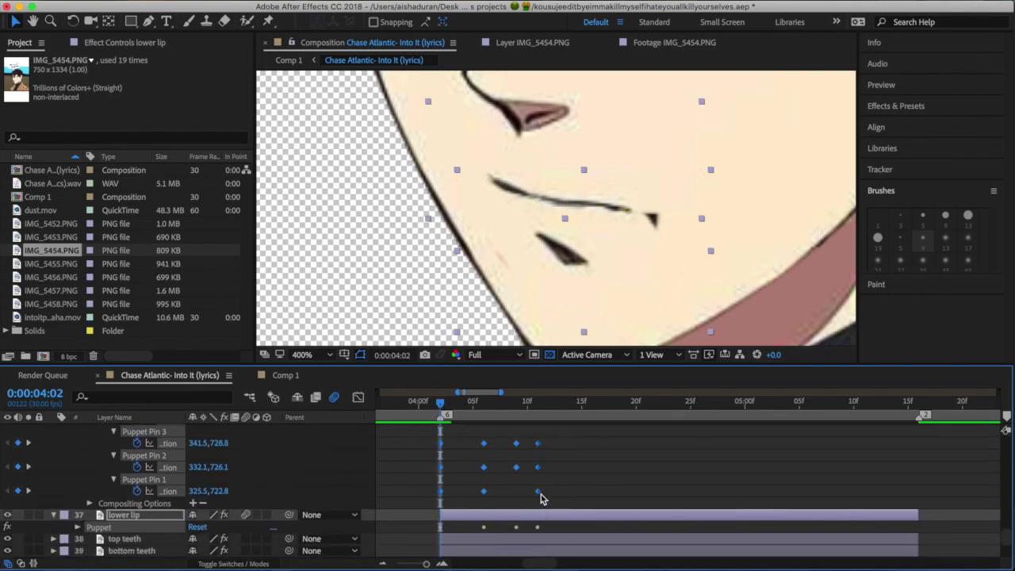
right_click(541, 494)
mouse_move(555, 550)
click(729, 534)
- Nudge the lower lip's Puppet pins inward at 0:00:04:06 to round the lower edge of the open mouth
drag(432, 401, 483, 406)
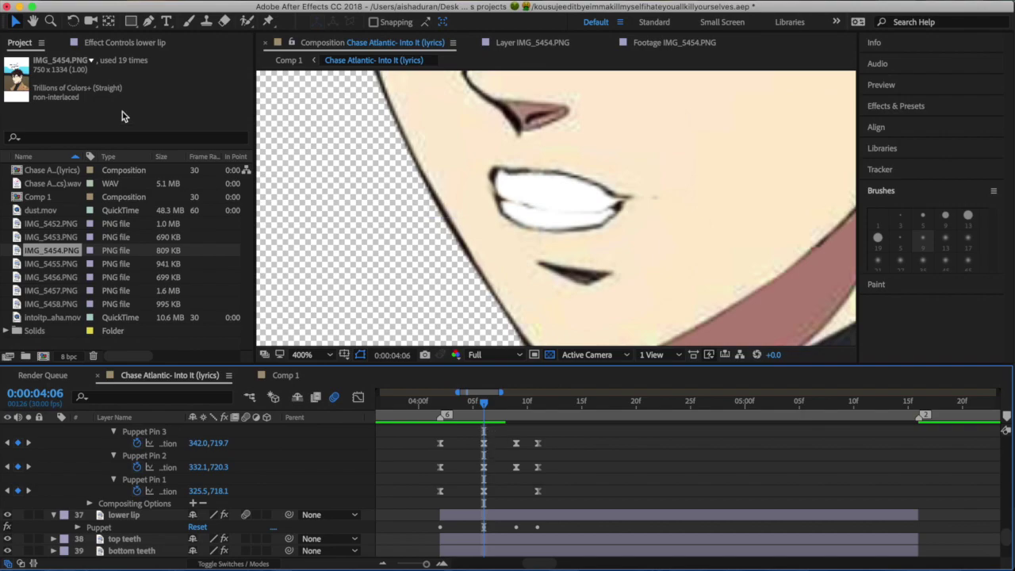
click(533, 516)
click(265, 22)
drag(507, 207, 508, 211)
mouse_move(601, 220)
mouse_down()
mouse_move(604, 227)
mouse_move(616, 213)
mouse_up()
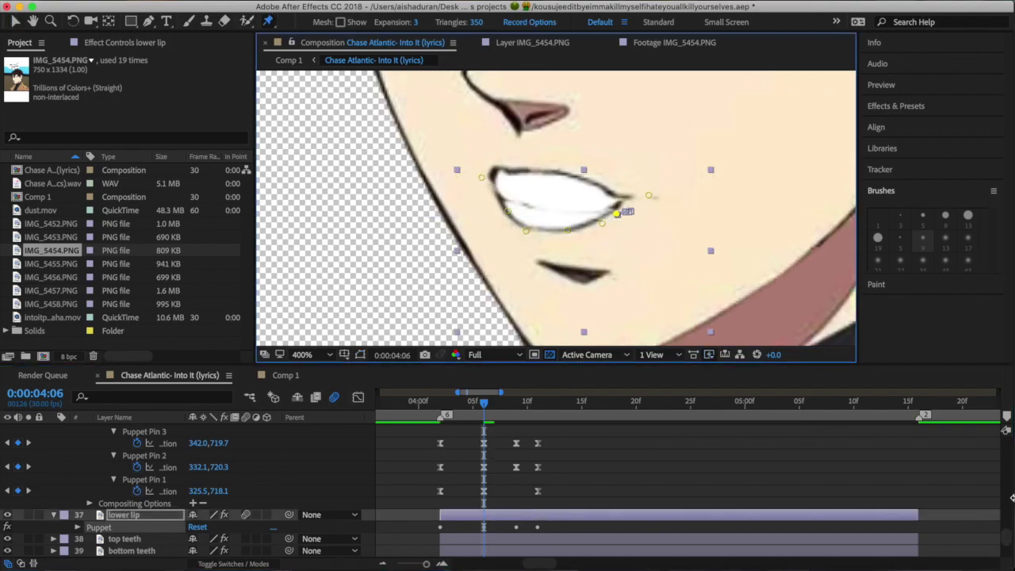
- Adjust the upper lip's Puppet pins at 0:00:04:06 to refine the left corner, middle and right slope of the open mouth
drag(1005, 531, 1005, 509)
click(475, 450)
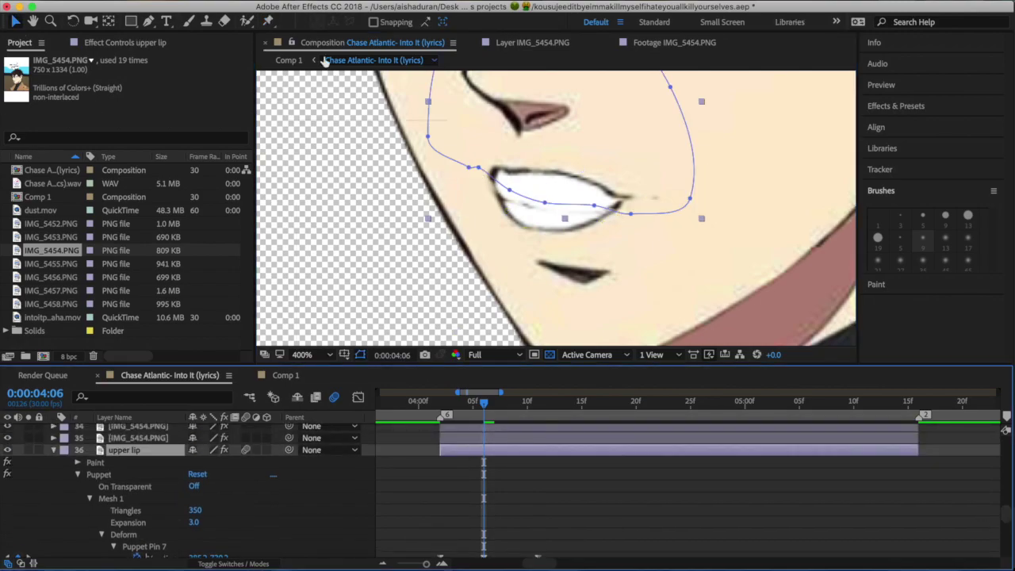
click(493, 171)
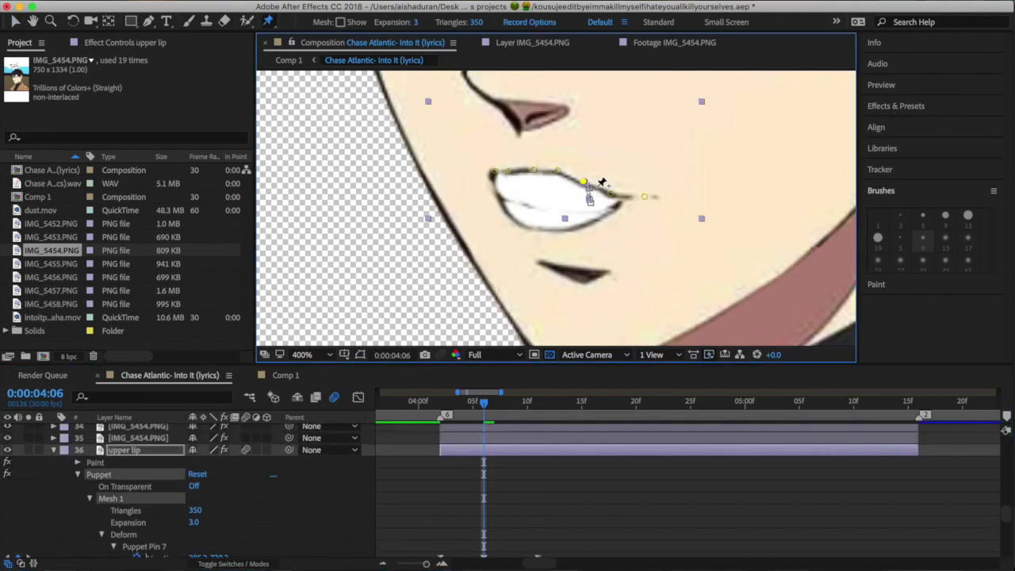
drag(611, 194, 606, 196)
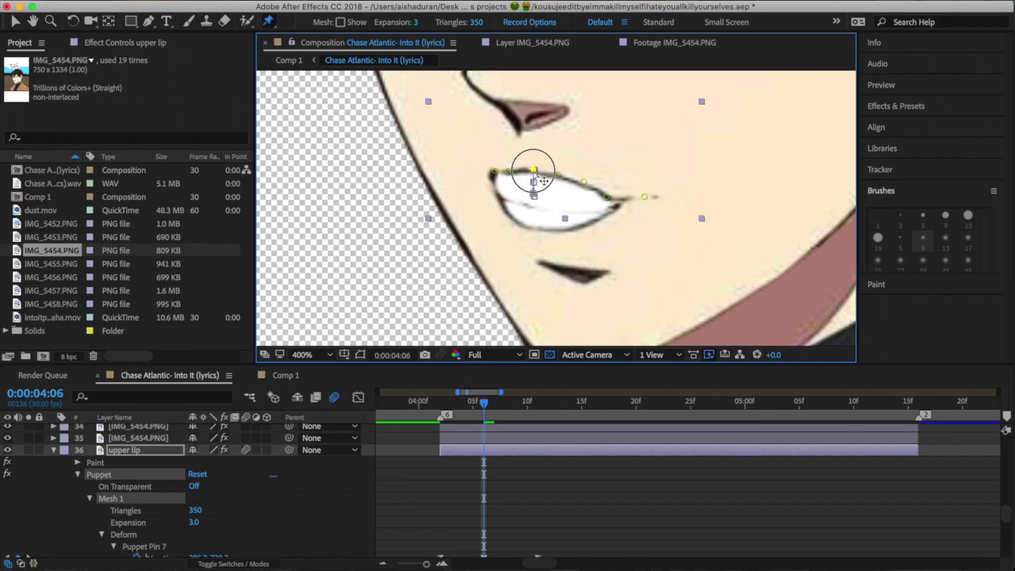
drag(533, 172, 534, 175)
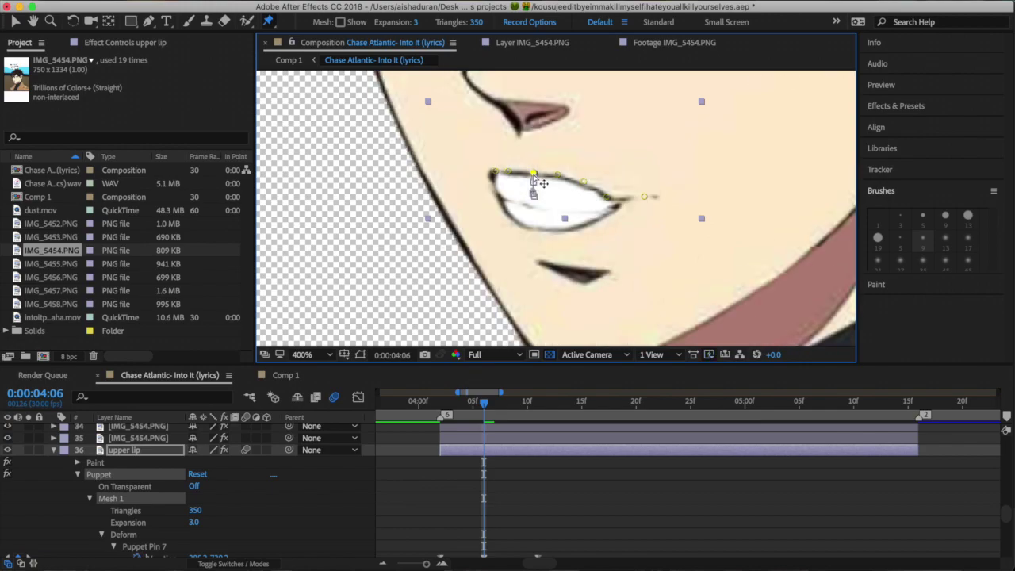
- Shift the upper lip's Puppet pin keyframes one frame earlier, to 0:00:04:05, 0:00:04:08 and 0:00:04:10, and preview from 0:00:04:02
click(441, 407)
drag(1005, 509, 1005, 540)
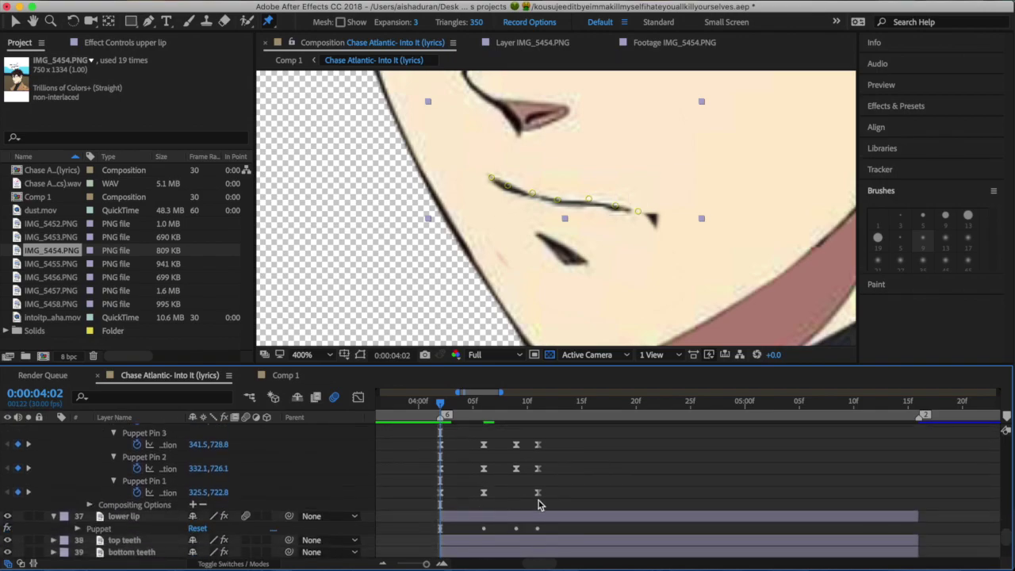
drag(547, 511, 473, 460)
click(582, 470)
key(space)
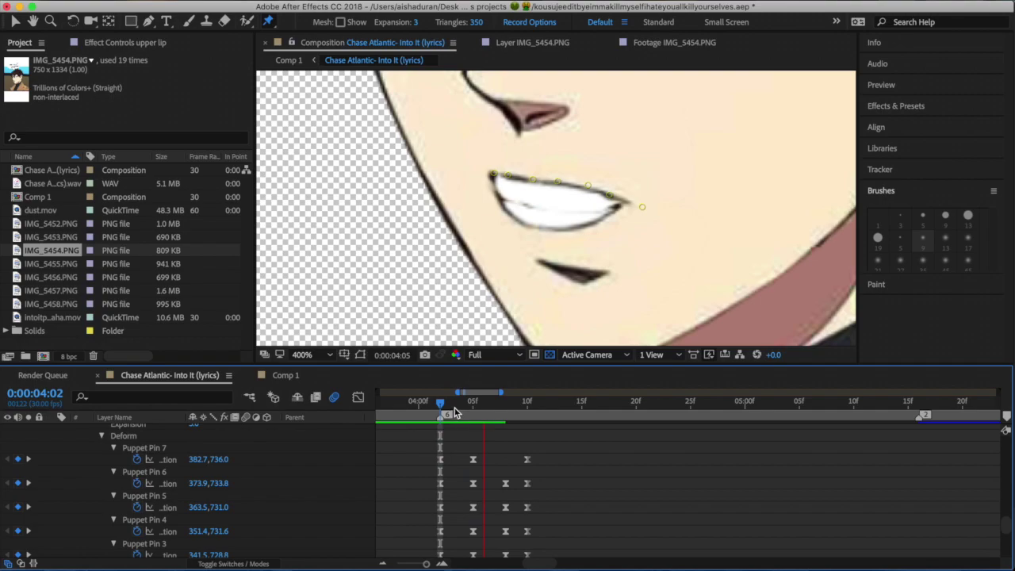
- Move the last keyframes of the upper lip's Puppet pins to 0:00:04:11
drag(452, 405, 541, 410)
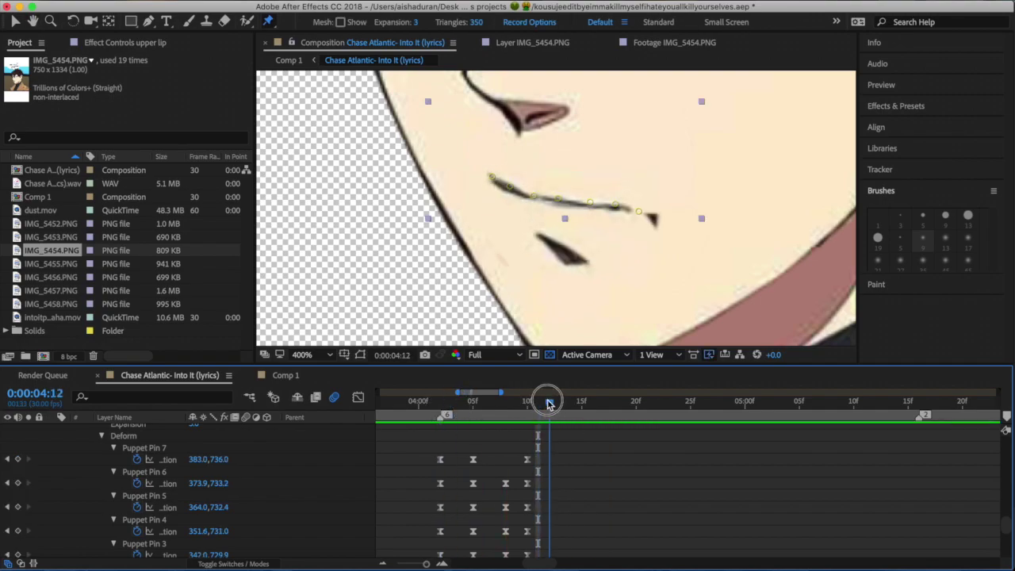
drag(519, 448, 534, 528)
drag(527, 507, 538, 510)
click(567, 500)
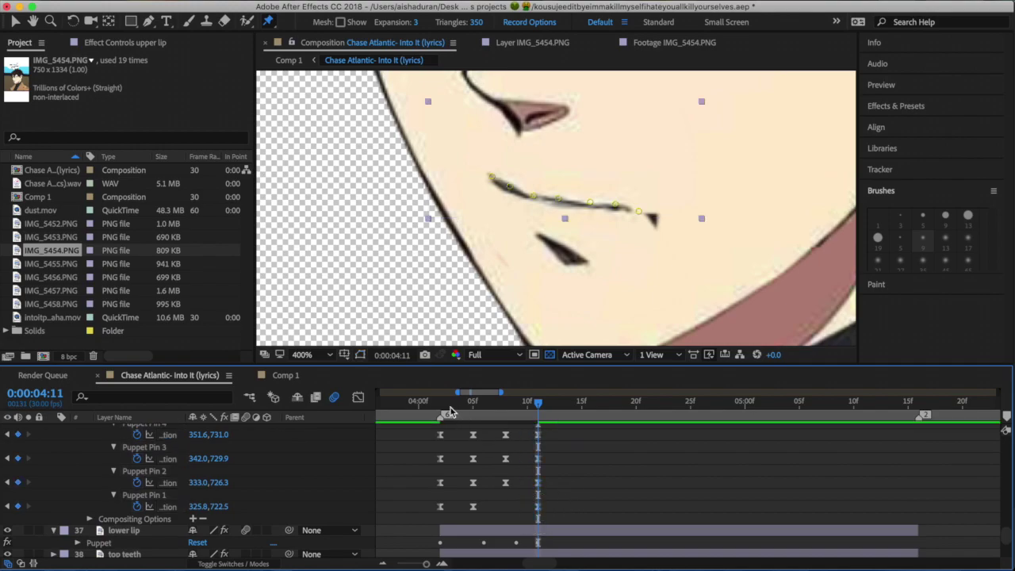
- Shift the lower lip's middle Puppet pin keyframes one frame earlier, to 0:00:04:05 and 0:00:04:08
click(441, 410)
click(465, 527)
click(77, 542)
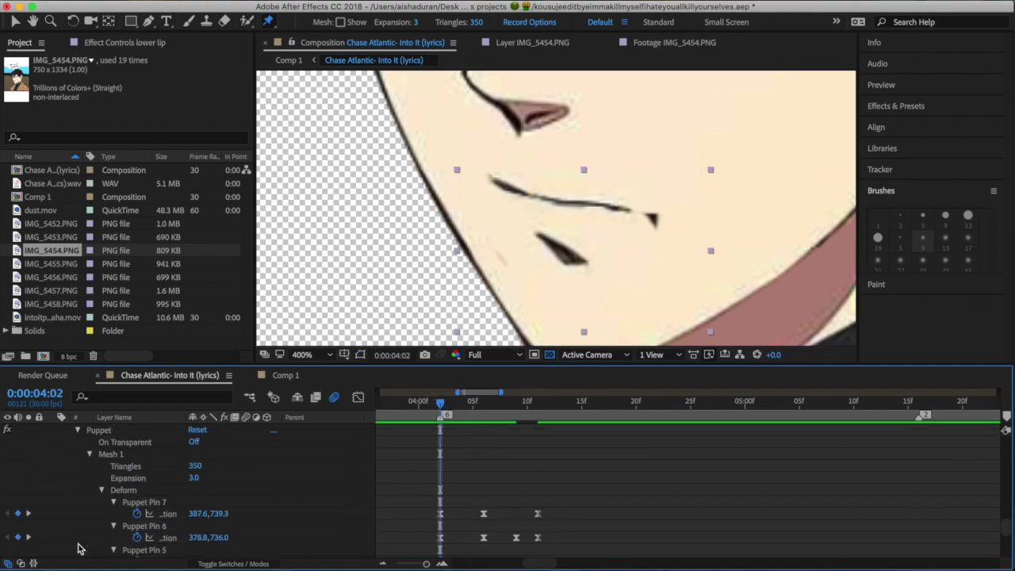
mouse_move(1002, 520)
mouse_down()
mouse_move(1005, 539)
mouse_move(1005, 529)
mouse_up()
click(474, 411)
drag(476, 452, 526, 472)
click(560, 485)
scroll(996, 516, up, 3)
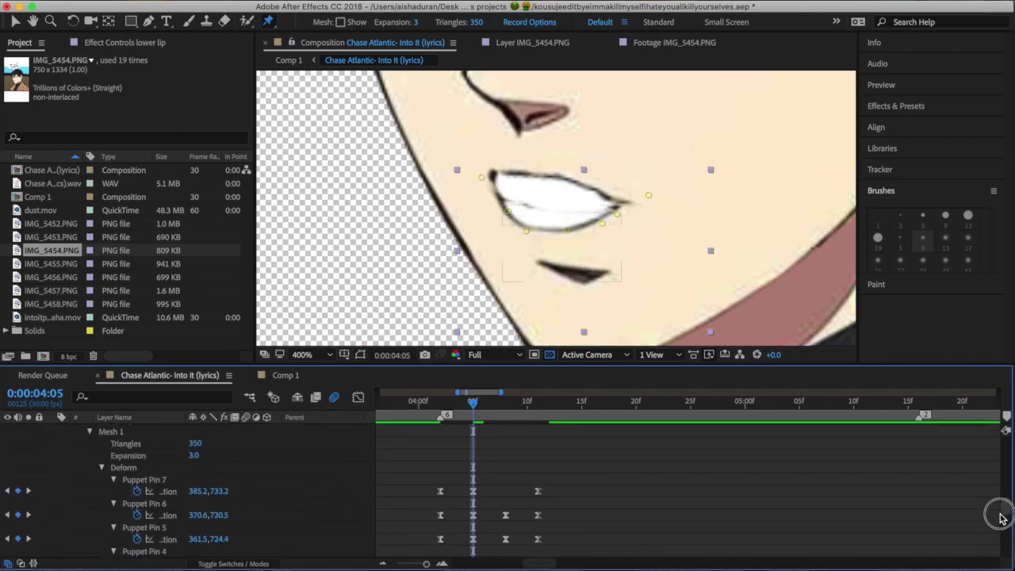
- Move the last keyframes of the lower lip's Puppet pins to 0:00:04:11
click(536, 402)
scroll(1005, 532, up, 2)
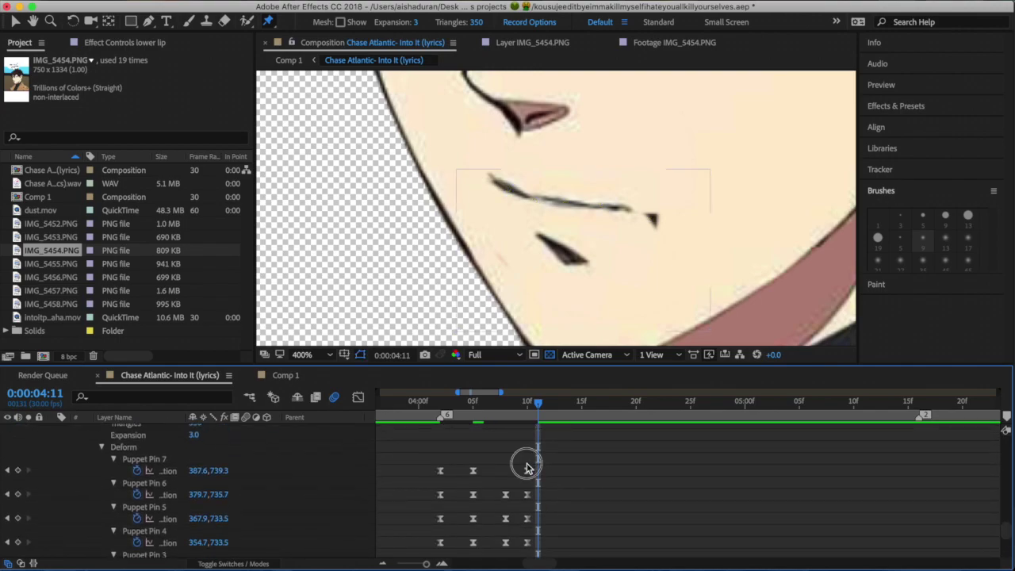
drag(527, 467, 537, 550)
drag(526, 491, 537, 493)
- Review the mouth from 0:00:04:02 and collapse the Puppet properties of the lip layers
click(441, 403)
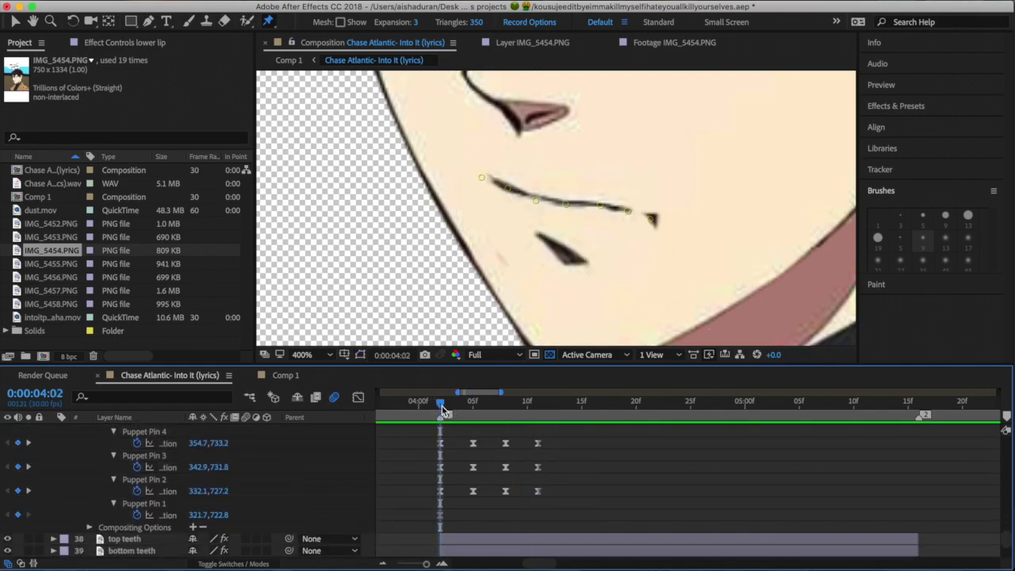
mouse_move(441, 405)
mouse_down()
mouse_move(513, 413)
mouse_move(440, 414)
mouse_up()
drag(1004, 534, 1002, 516)
click(82, 467)
click(54, 455)
click(78, 508)
key(v)
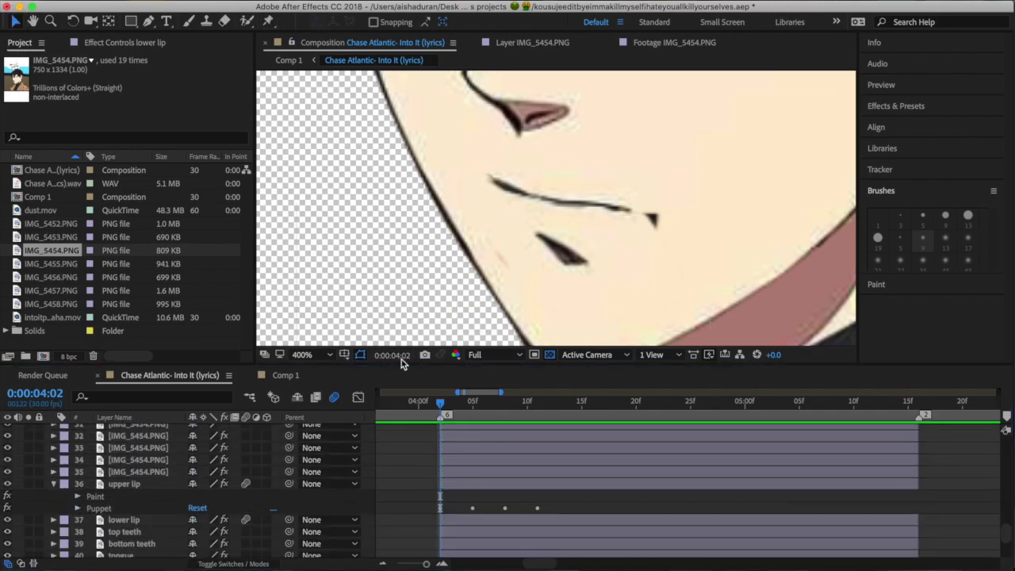
- Move the anchor points of the top teeth, bottom teeth and tongue layers onto the mouth
click(467, 531)
click(302, 354)
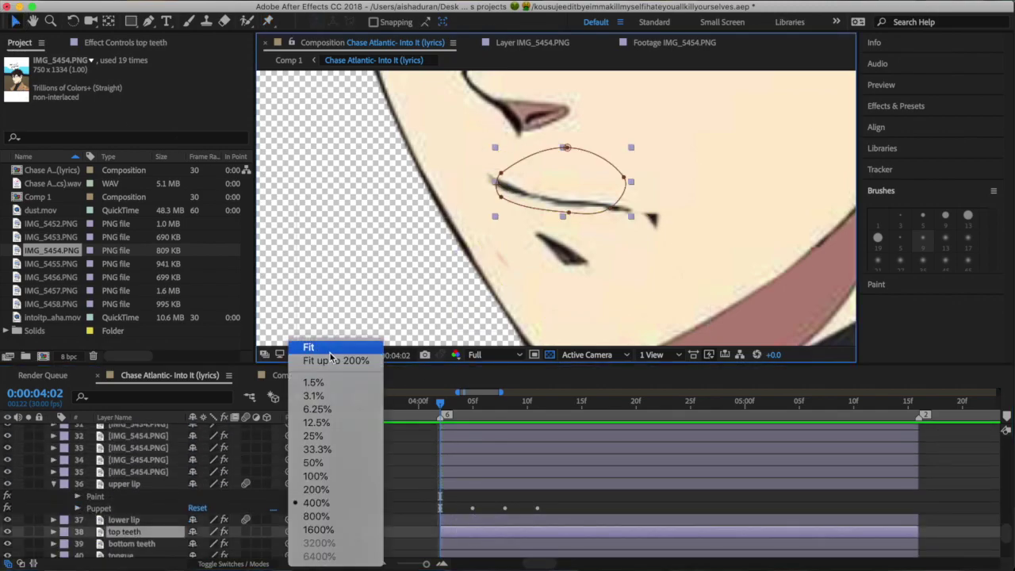
click(275, 349)
click(109, 22)
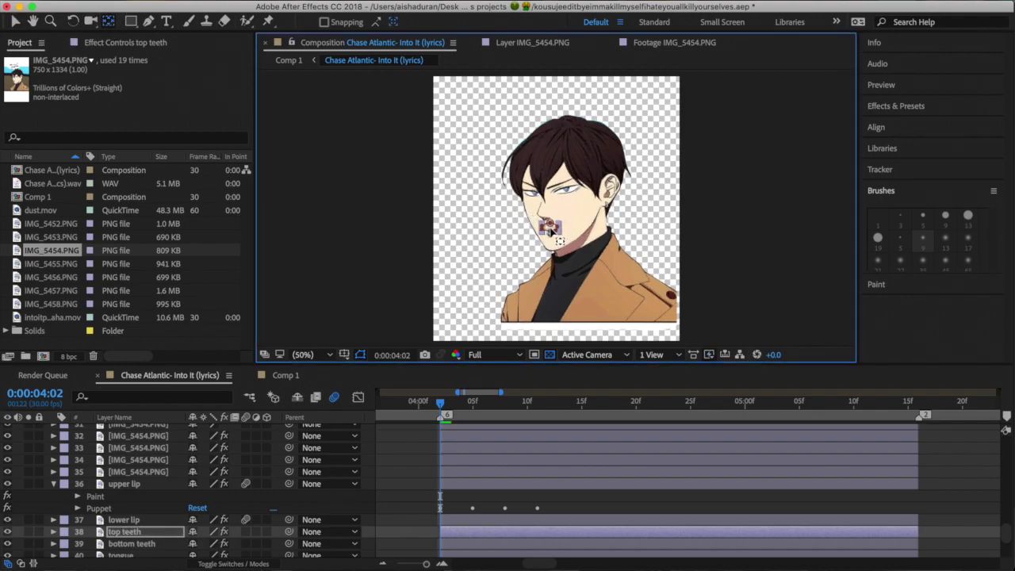
click(485, 518)
click(475, 531)
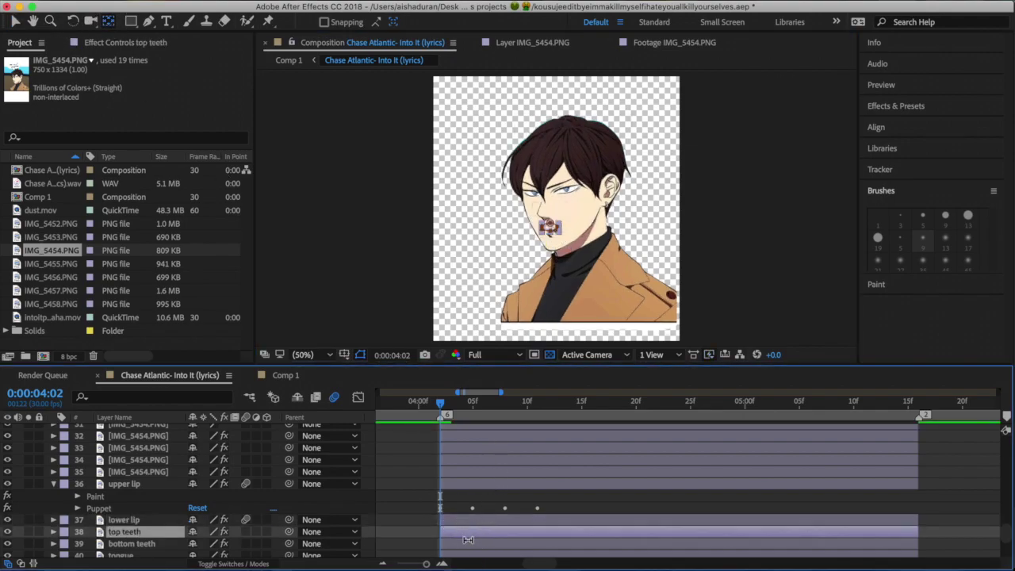
click(467, 543)
drag(557, 215, 548, 234)
click(475, 553)
click(16, 22)
- Keyframe the top teeth's Position at 646.0, 834.5 at 0:00:04:05 and 646.0, 820.5 at 0:00:04:02
click(552, 235)
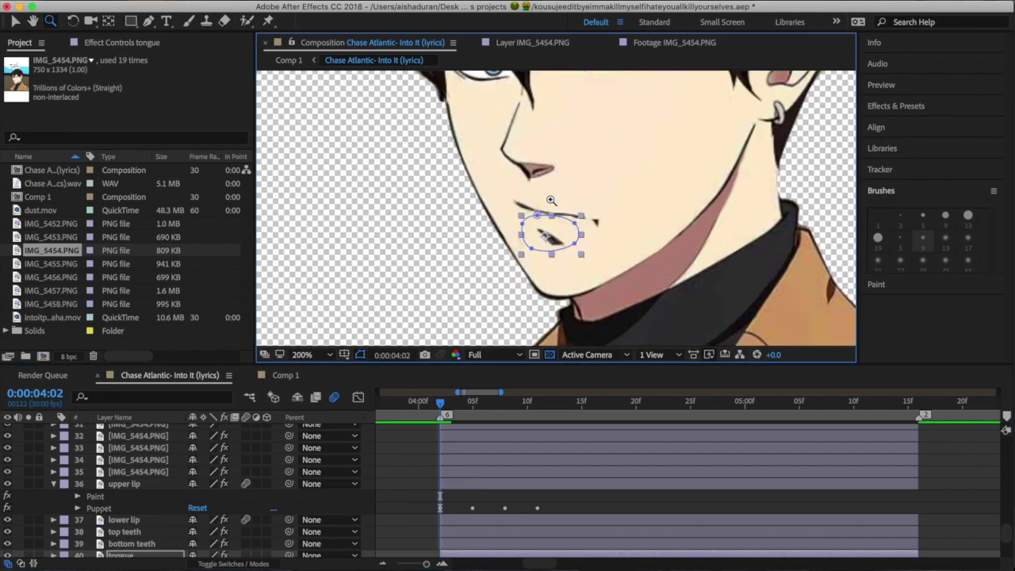
click(552, 234)
key(v)
drag(1004, 538, 1004, 543)
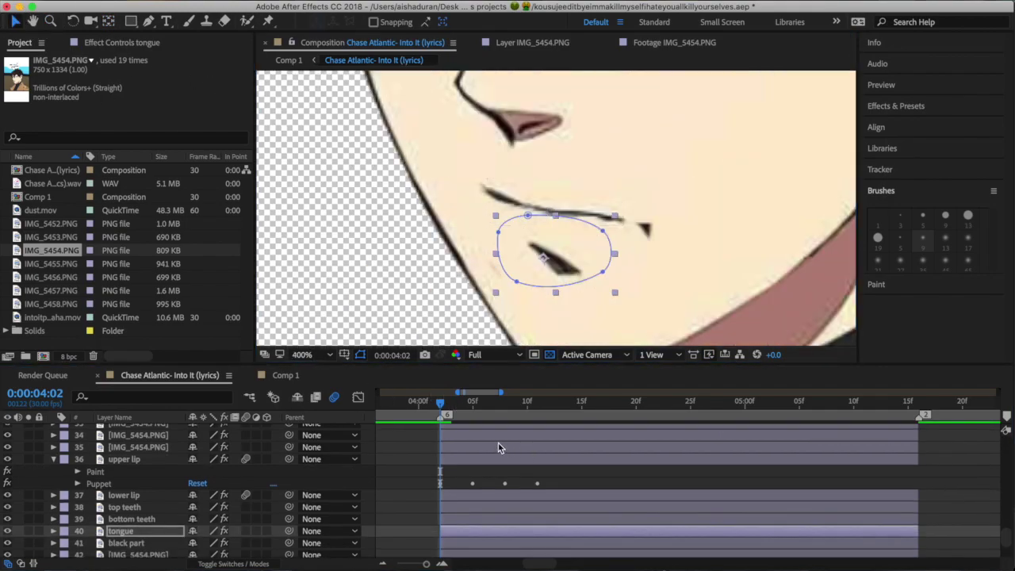
click(493, 507)
drag(448, 405, 473, 411)
key(p)
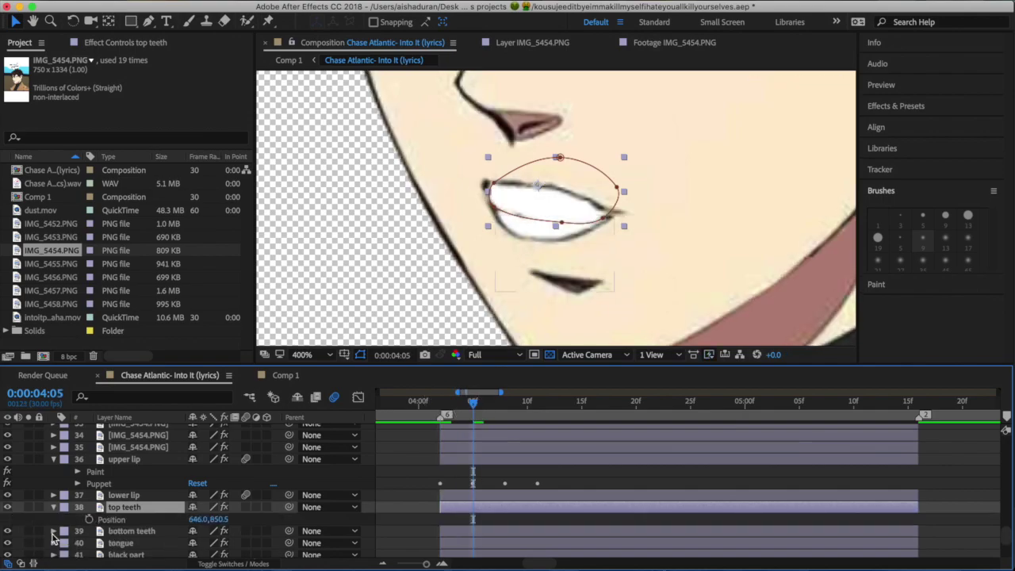
drag(195, 520, 187, 519)
drag(472, 400, 440, 401)
drag(221, 519, 209, 519)
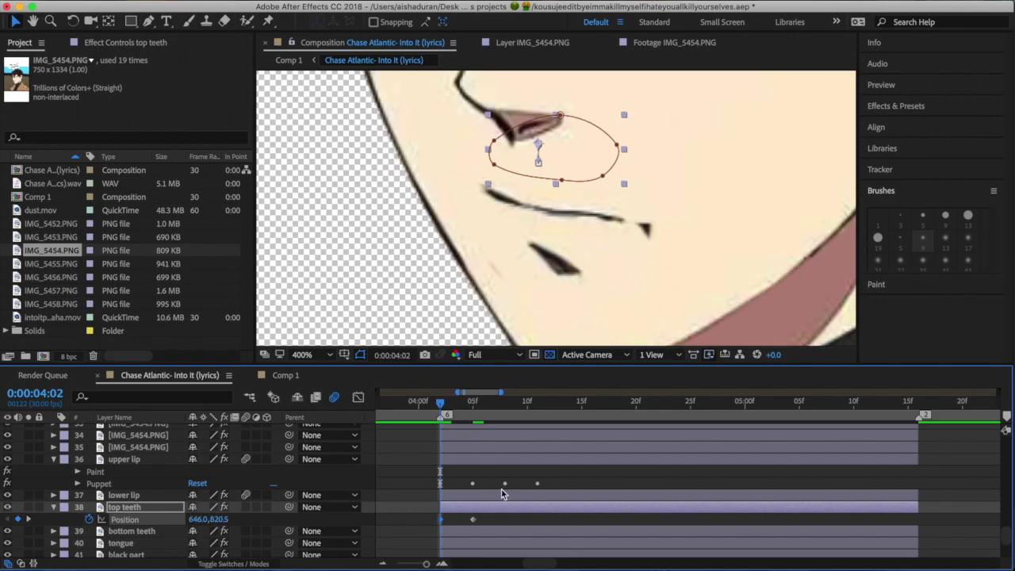
- Apply Easy Ease to both Position keyframes of the top teeth
click(306, 519)
drag(496, 516, 436, 520)
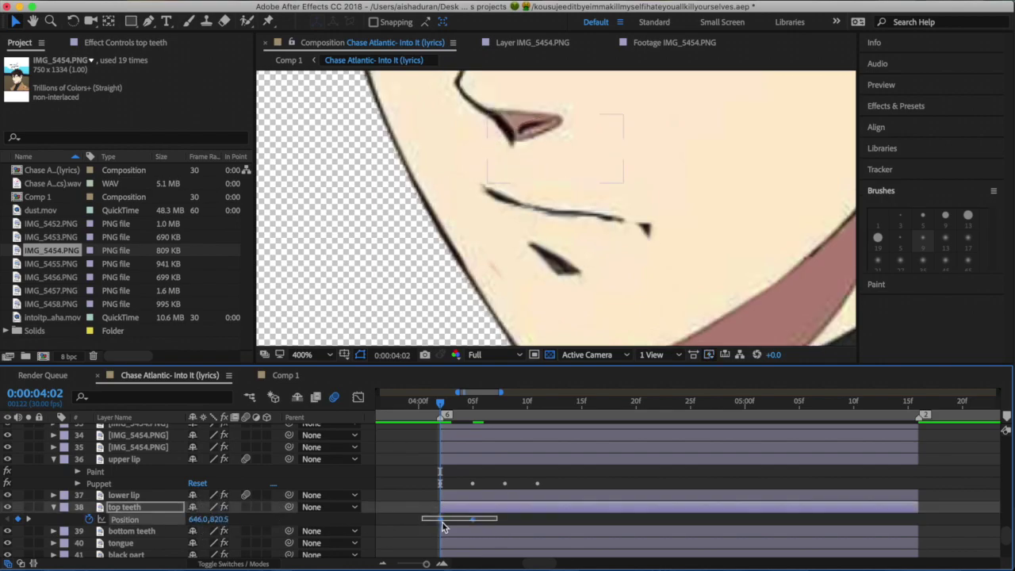
right_click(473, 519)
click(663, 475)
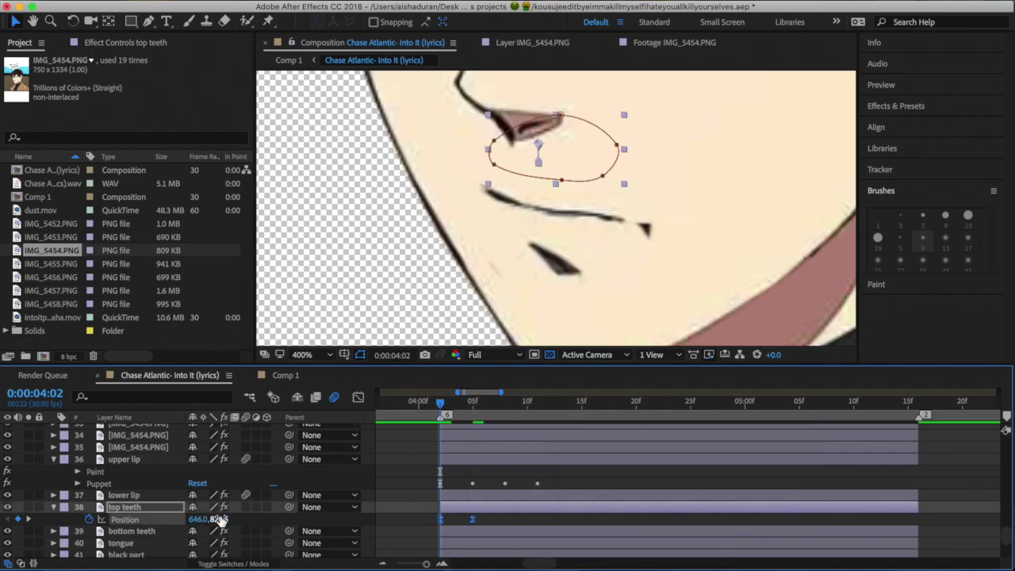
- Keyframe the bottom teeth's Position at 650.0, 892.5 at 0:00:04:05 and 650.0, 907.5 at 0:00:04:02, with Easy Ease on both
click(131, 530)
click(473, 402)
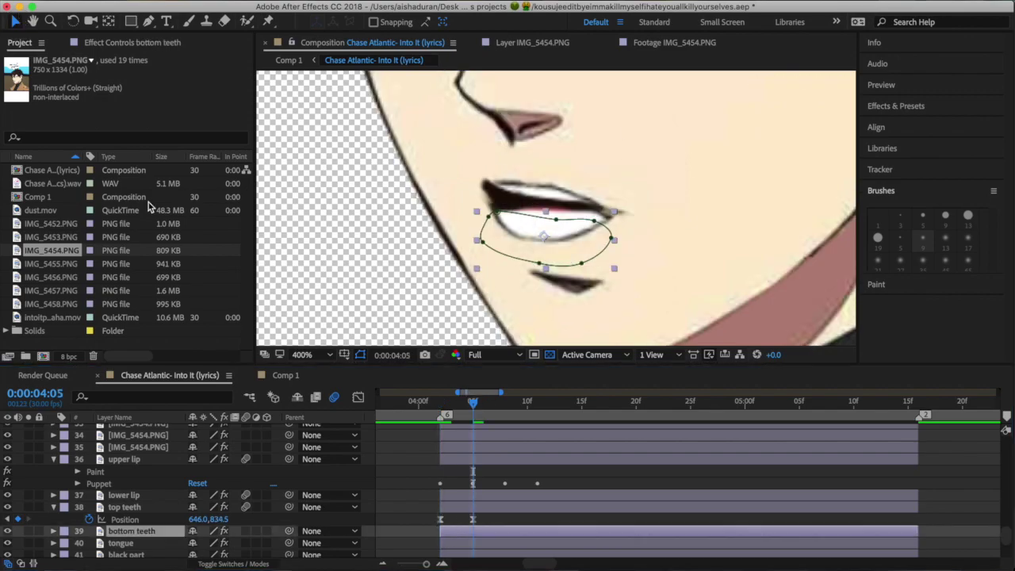
key(p)
drag(222, 544, 232, 546)
click(441, 403)
drag(498, 538, 424, 549)
right_click(444, 546)
mouse_move(524, 555)
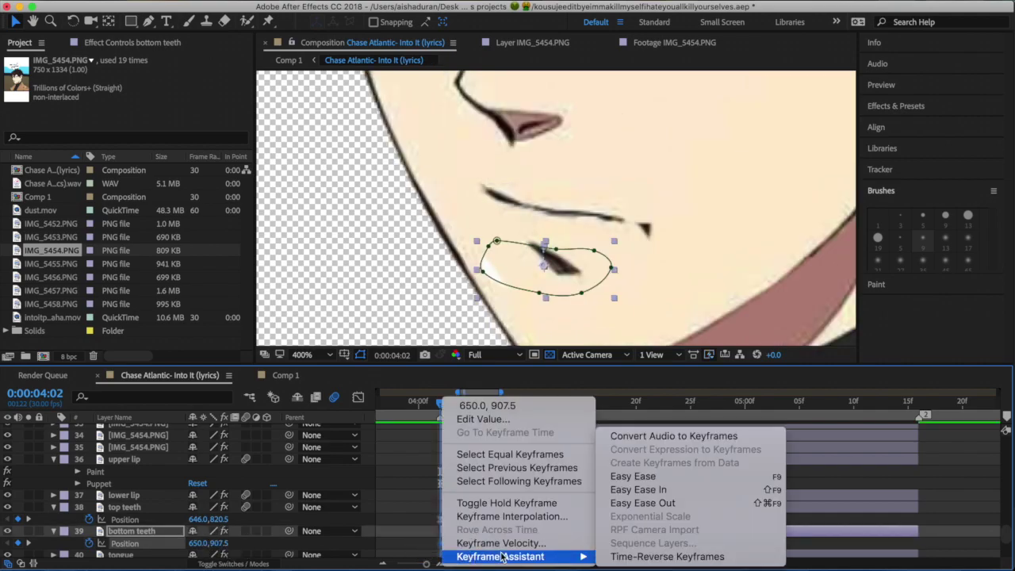
click(630, 476)
- Keyframe the tongue's Position at 650.0, 900.5 at 0:00:04:05 and 650.0, 909.5 at 0:00:04:02, with Easy Ease on both
key(k)
scroll(491, 476, down, 2)
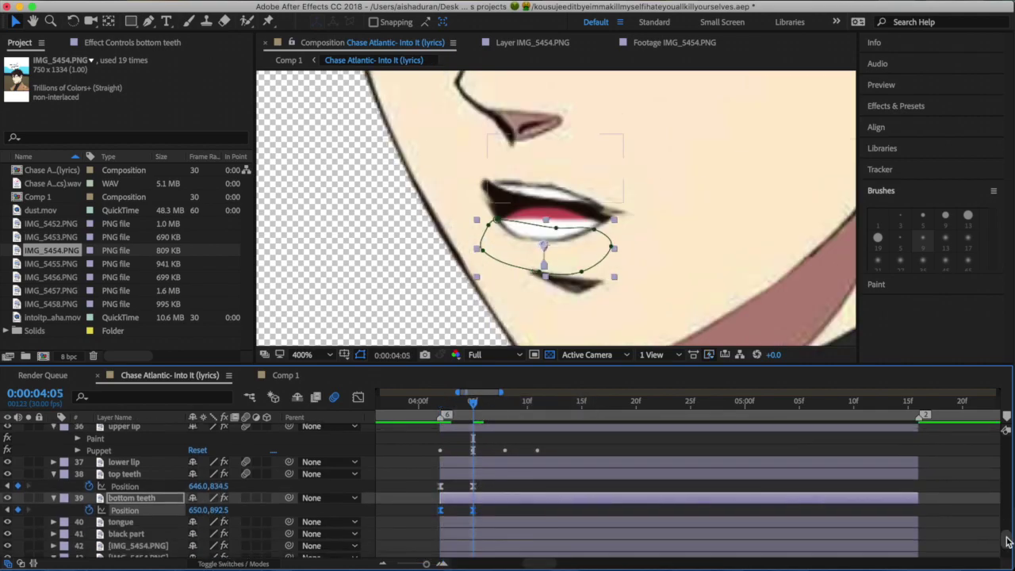
click(509, 521)
key(alt+shift+p)
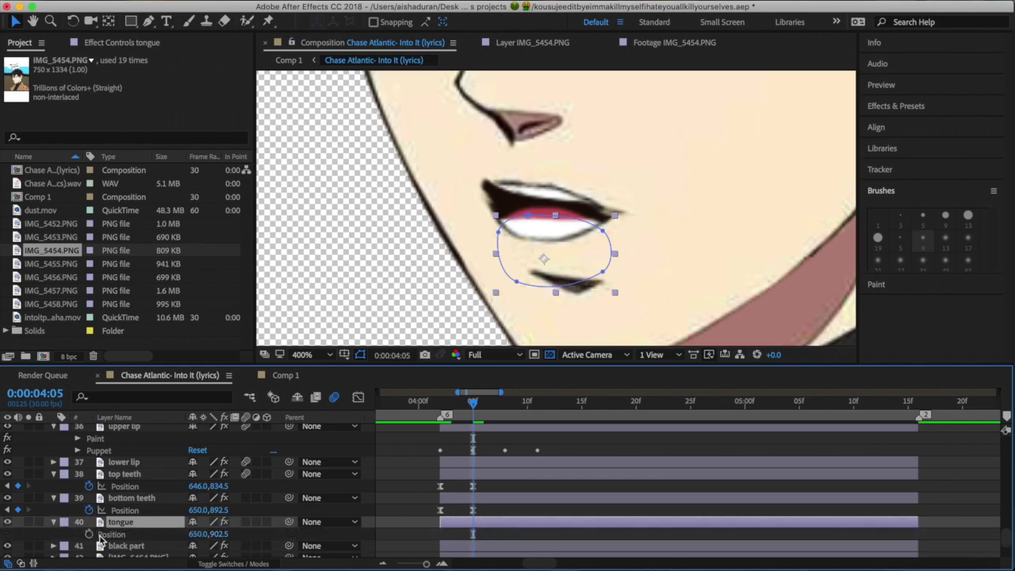
drag(218, 535, 214, 535)
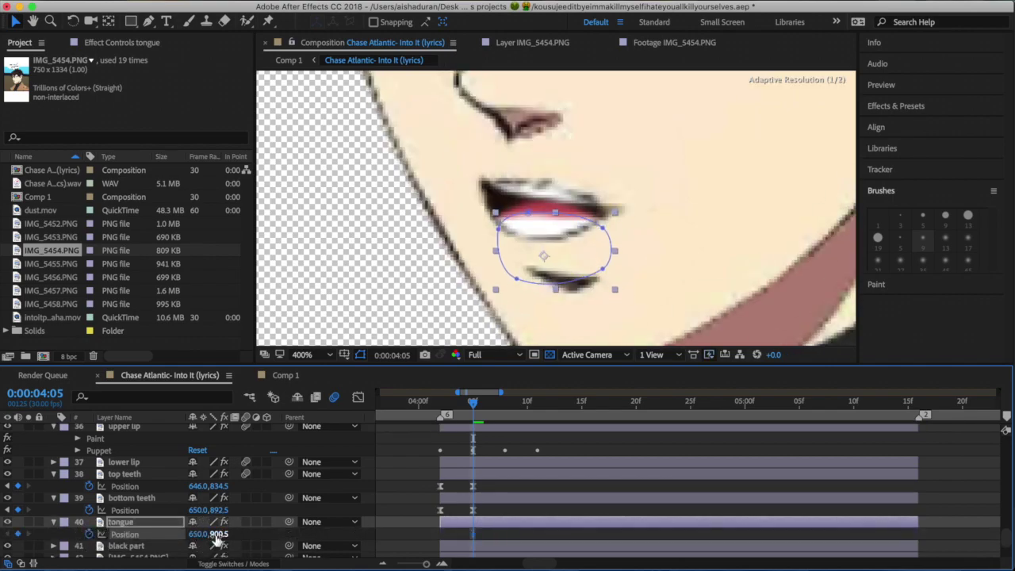
drag(472, 403, 445, 403)
drag(226, 533, 247, 538)
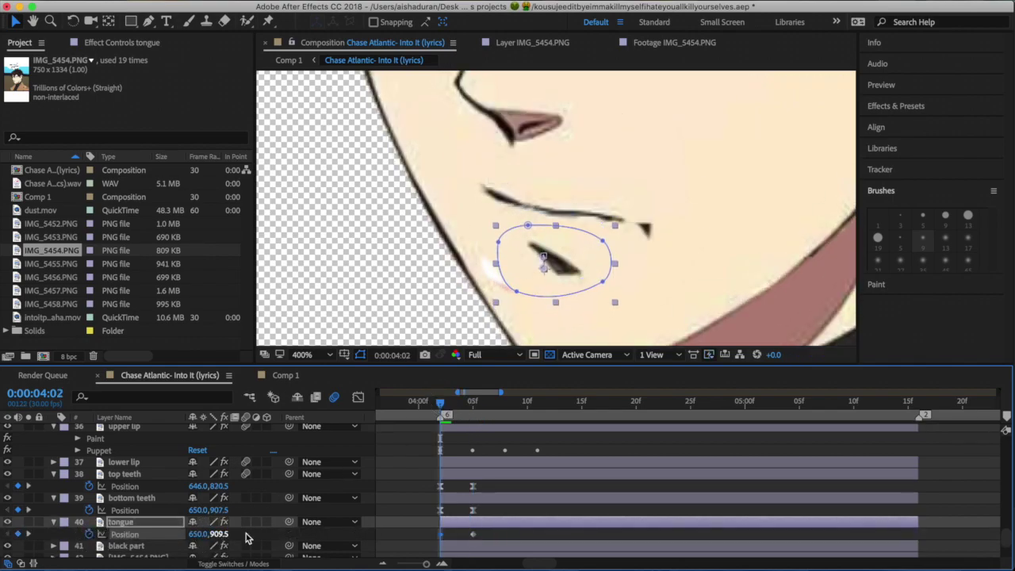
right_click(420, 536)
mouse_move(487, 550)
click(634, 477)
- Set the top teeth's Position to 646.0, 845.5 at 0:00:04:08 and check the mouth chart in Google Chrome
drag(440, 402, 502, 406)
click(499, 473)
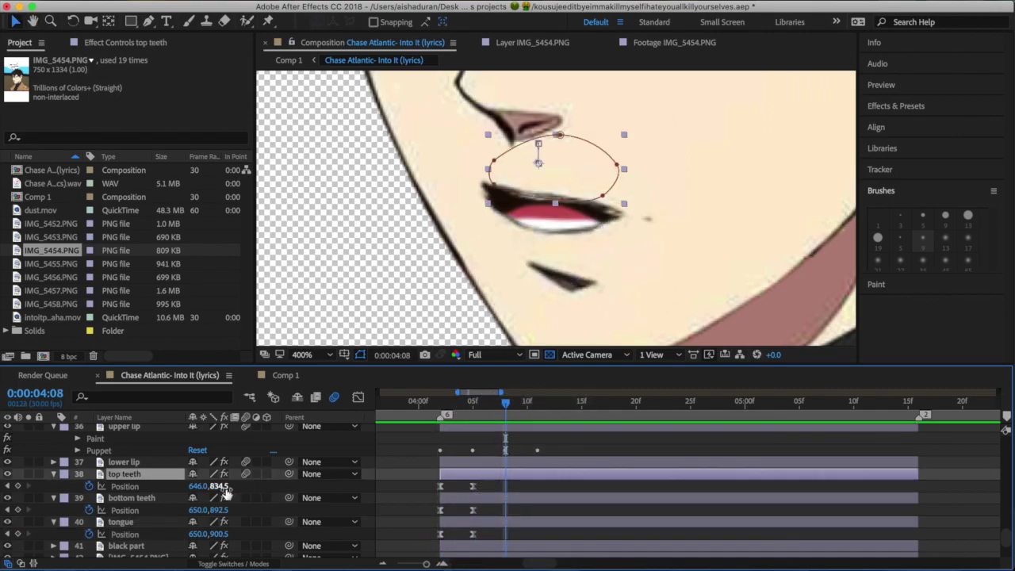
drag(221, 488, 229, 489)
click(211, 568)
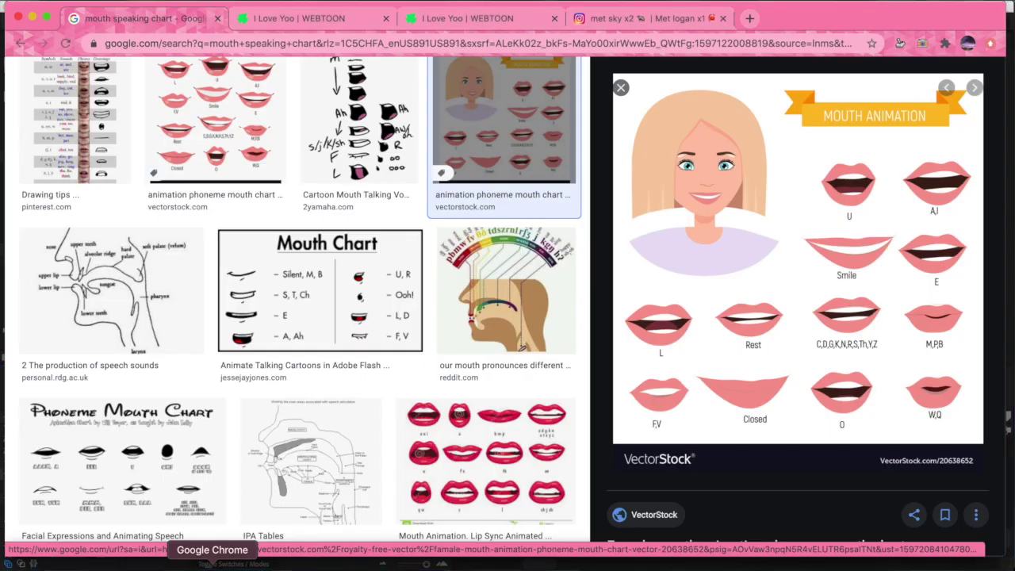
click(726, 564)
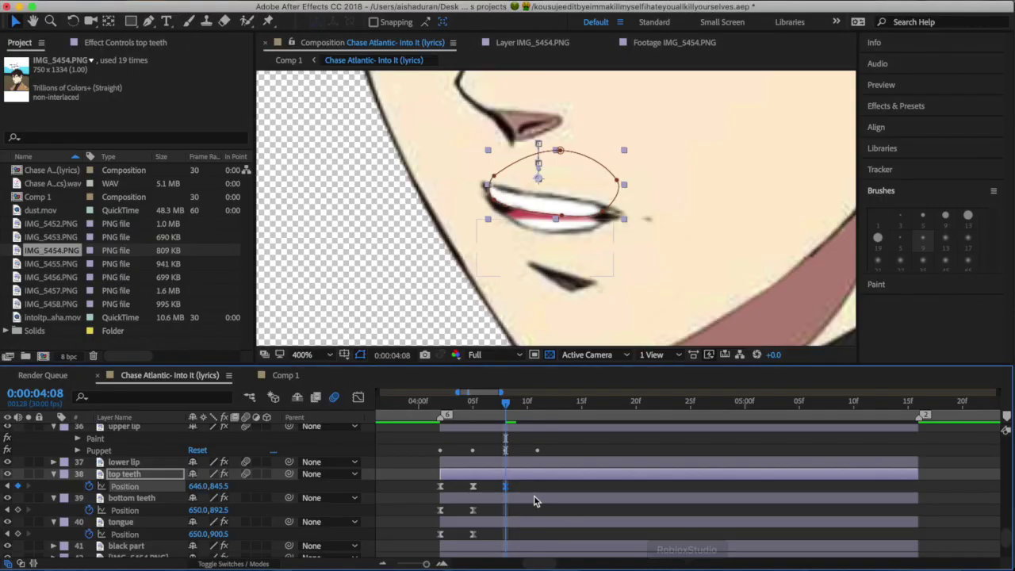
- Set the bottom teeth's Position to 650.0, 894.5 at 0:00:04:08 and compare with the mouth at 0:00:04:05
mouse_move(224, 512)
mouse_down()
mouse_move(212, 515)
mouse_move(220, 513)
mouse_up()
click(473, 406)
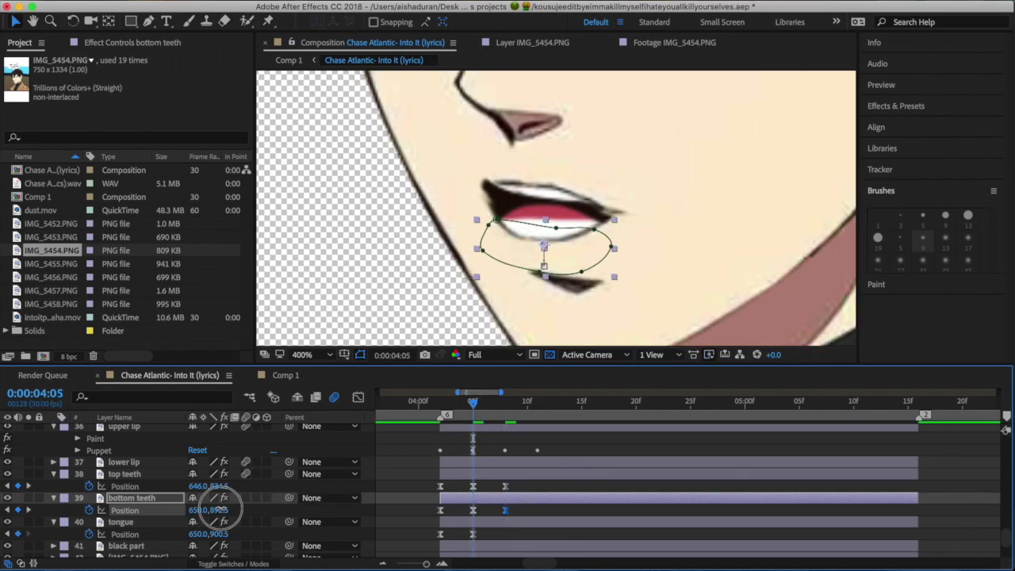
click(504, 404)
- Set the tongue's Position to 650.0, 889.5 at 0:00:04:08 and review the mouth at 0:00:04:05 and 0:00:04:02
click(481, 524)
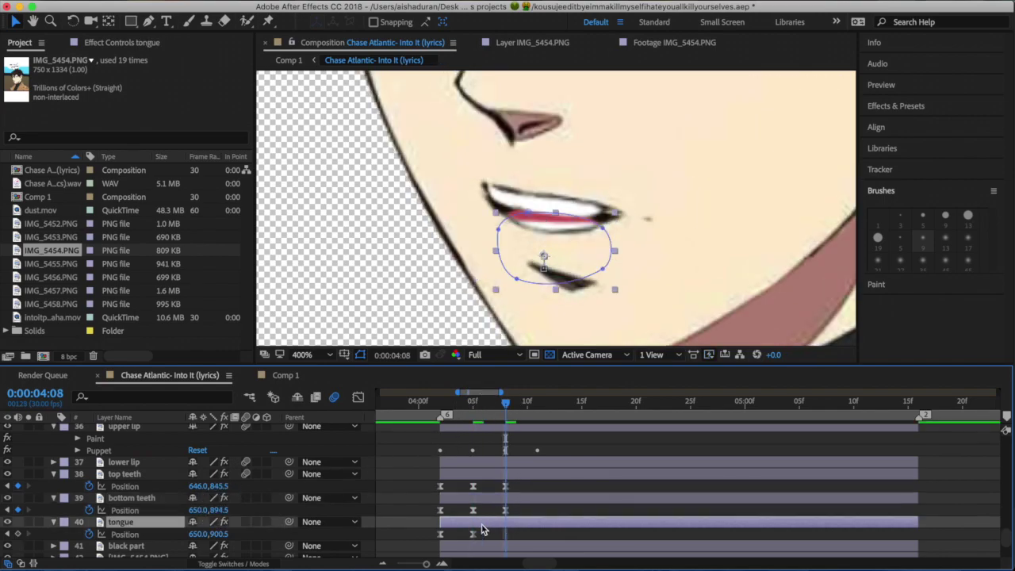
drag(223, 536, 227, 537)
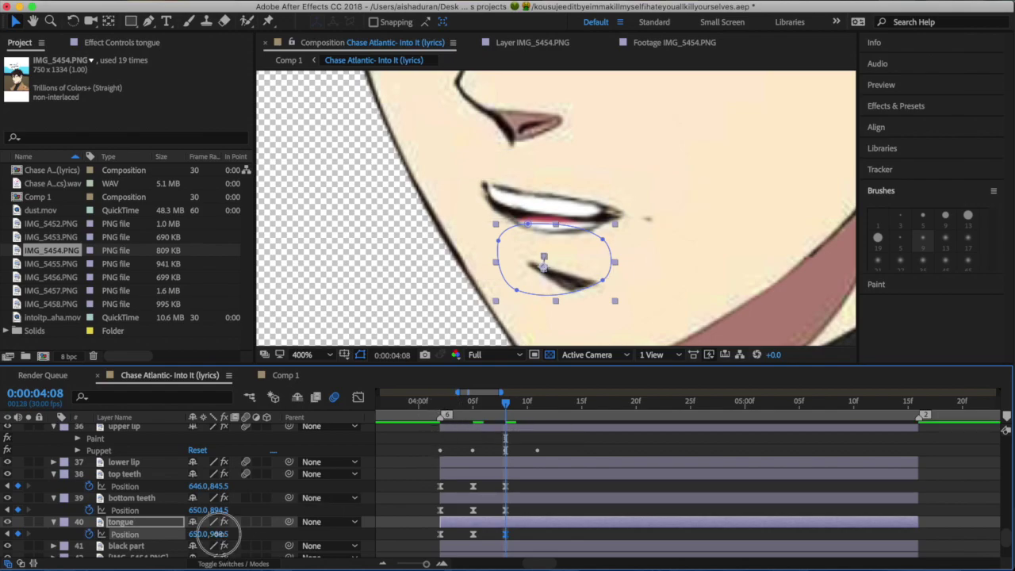
mouse_move(218, 534)
mouse_down()
mouse_move(206, 534)
mouse_move(219, 534)
mouse_up()
click(473, 406)
click(441, 404)
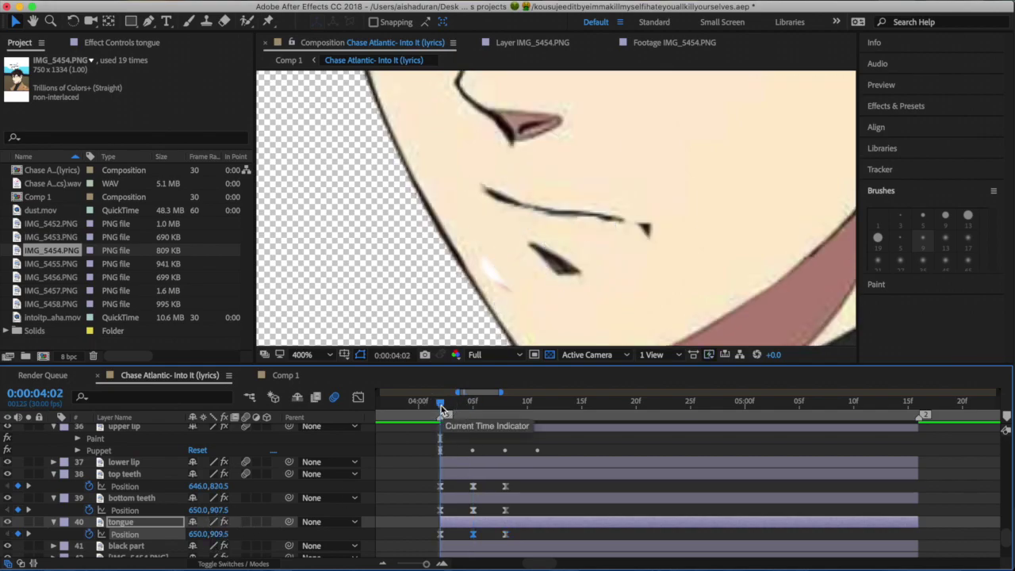
- Check the mouth charts in Google Chrome and pull the lower lip's Puppet pins down at 0:00:04:13 in After Effects to open the mouth
drag(441, 404, 558, 406)
click(213, 565)
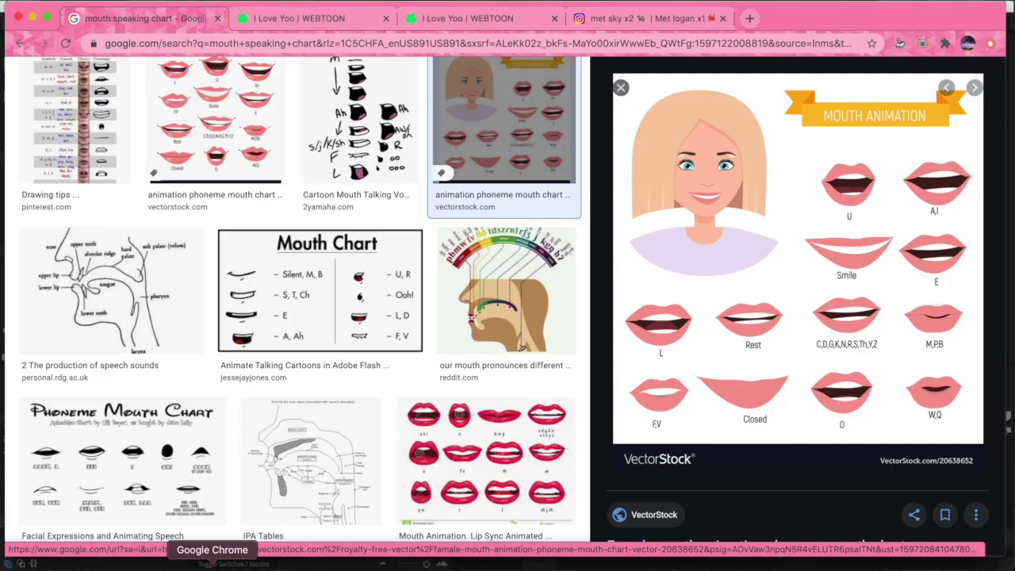
click(320, 290)
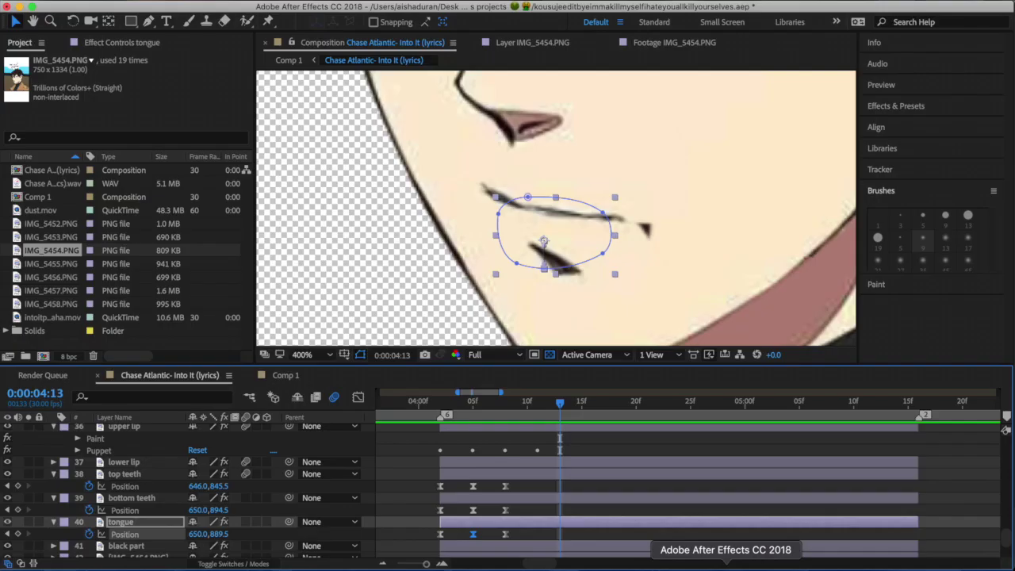
key(super+Tab)
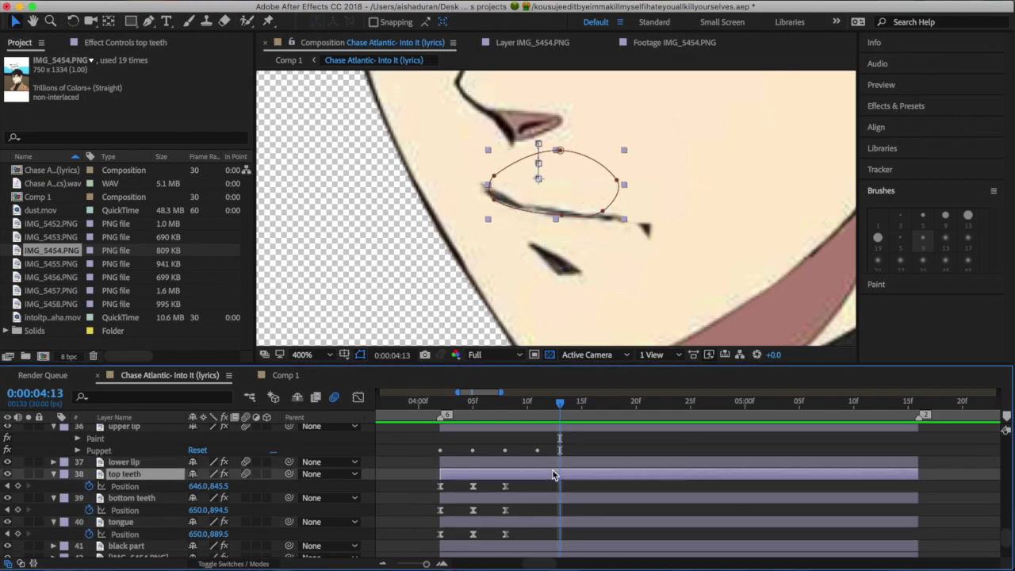
key(super+p)
drag(502, 206, 561, 232)
drag(593, 214, 596, 231)
mouse_move(623, 220)
mouse_down()
mouse_move(623, 231)
mouse_move(617, 223)
mouse_up()
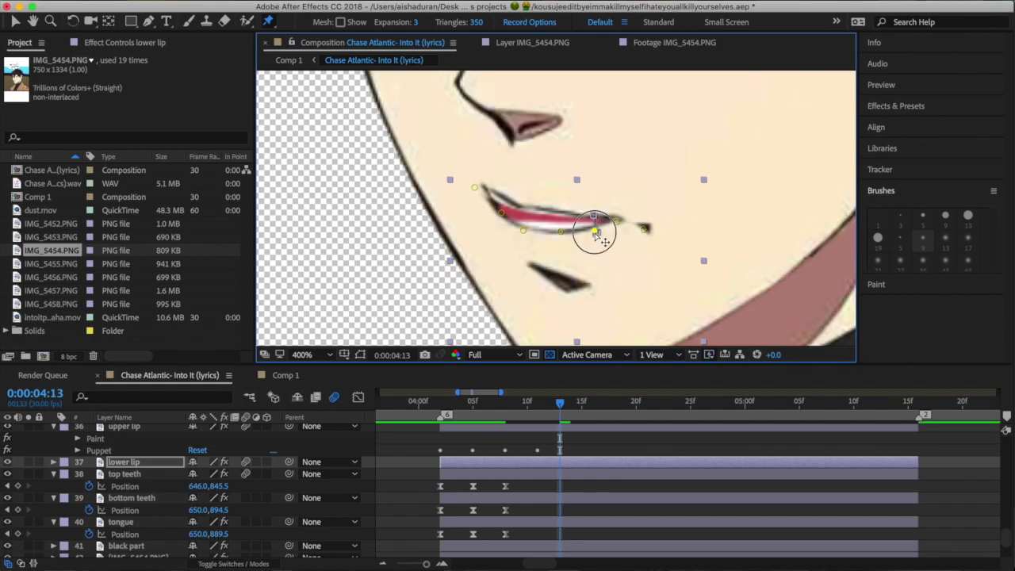
click(559, 231)
- Raise the upper lip's Puppet pins at 0:00:04:13 to form the top edge of the open mouth
click(16, 24)
click(519, 429)
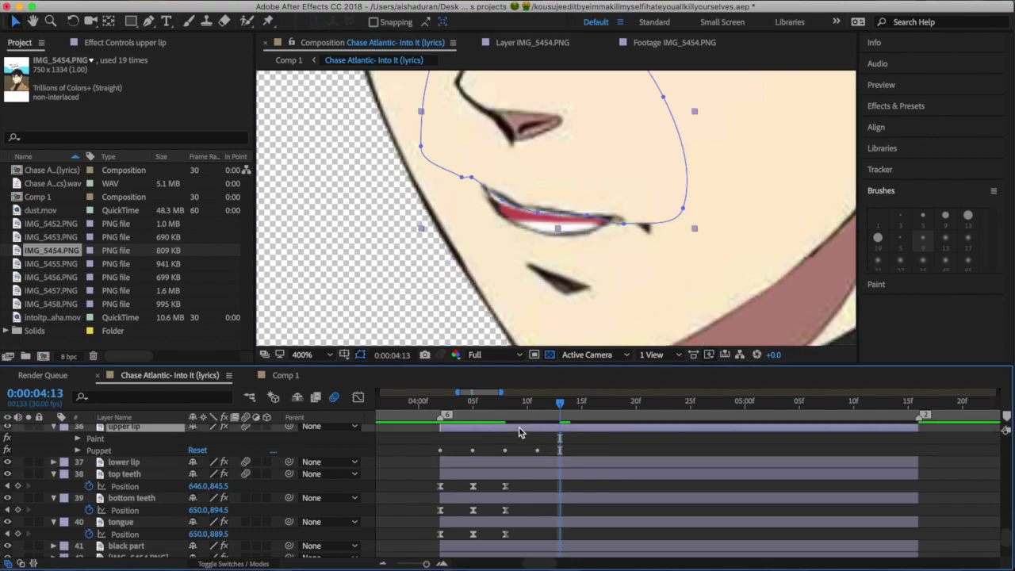
click(269, 22)
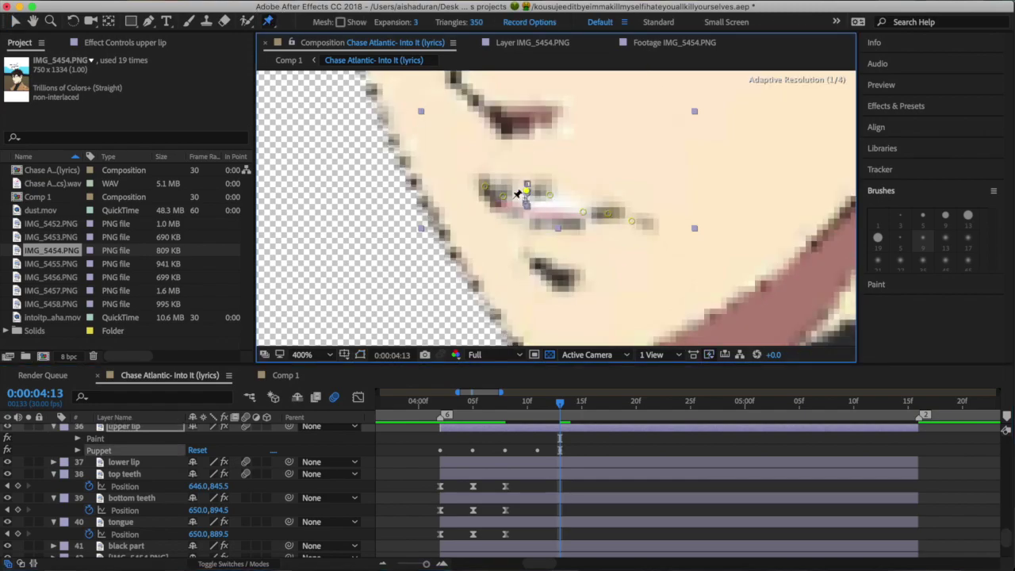
drag(519, 194, 613, 222)
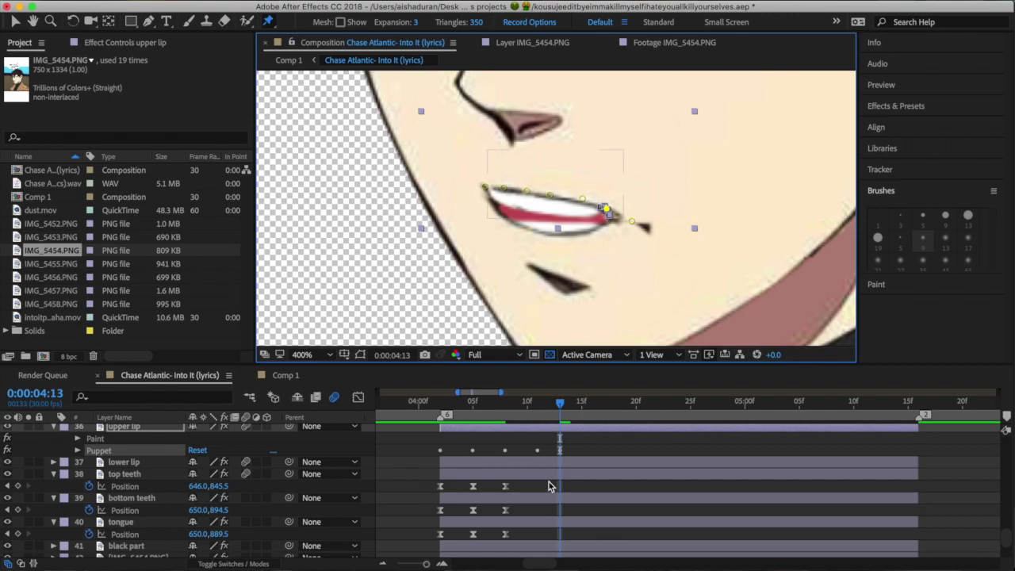
- Add Position keyframes holding the current values of the top teeth, bottom teeth and tongue at 0:00:04:11
click(553, 473)
click(538, 404)
click(17, 485)
click(18, 510)
click(17, 534)
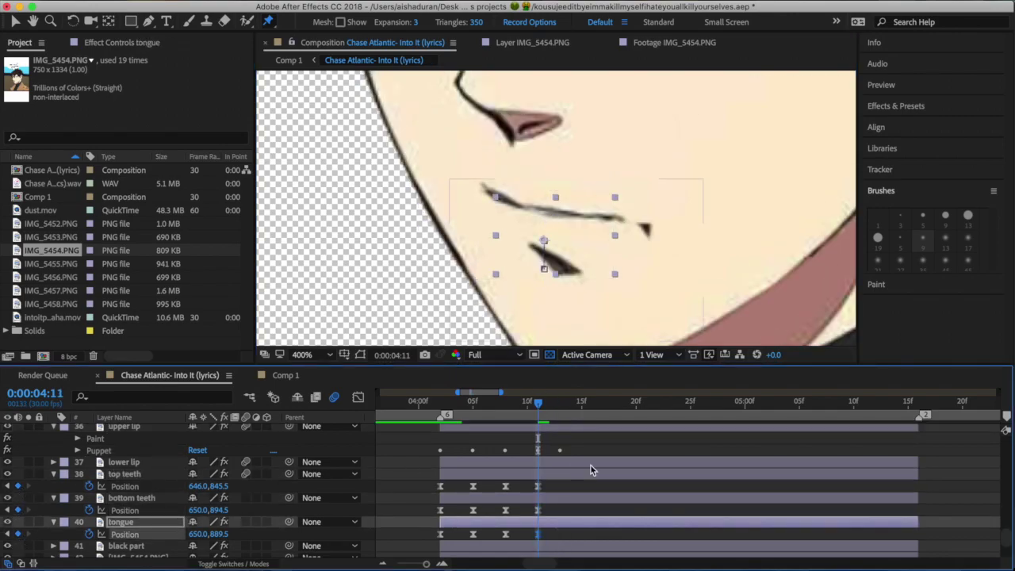
- Set the top teeth's Position to 646.0, 848.5 and the bottom teeth's to 650.0, 881.5 at 0:00:04:13, and preview from 0:00:04:02
click(559, 404)
drag(219, 486, 213, 511)
click(439, 406)
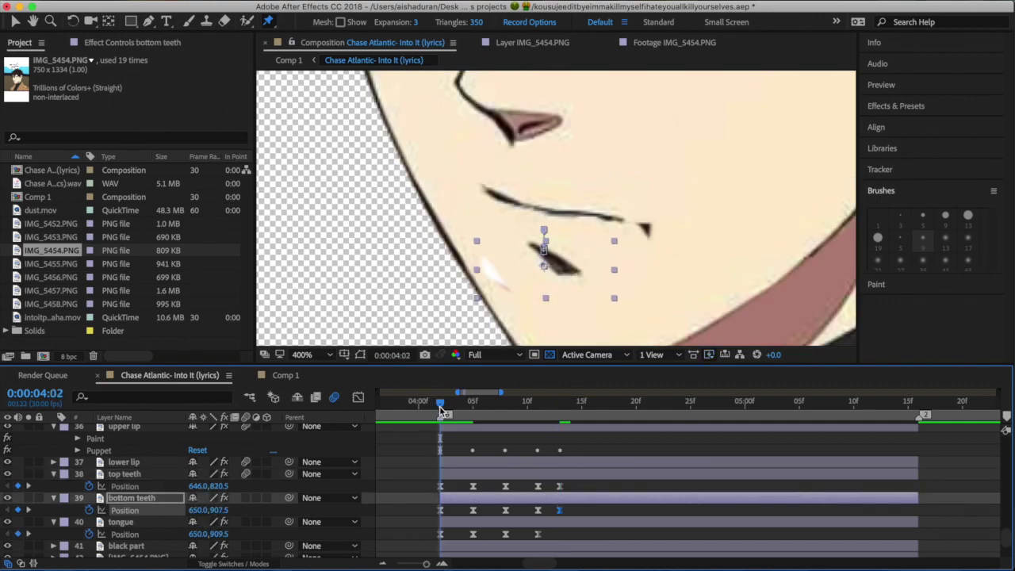
key(space)
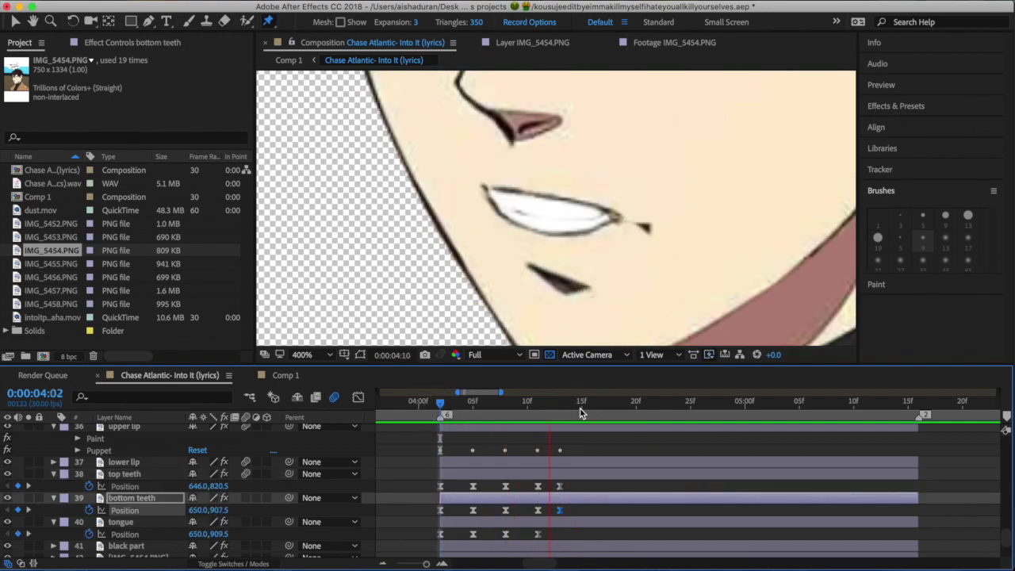
- Pull the lower lip's corner Puppet pins inward and adjust its lower-edge pins at 0:00:04:16 to narrow the mouth
drag(440, 406, 596, 407)
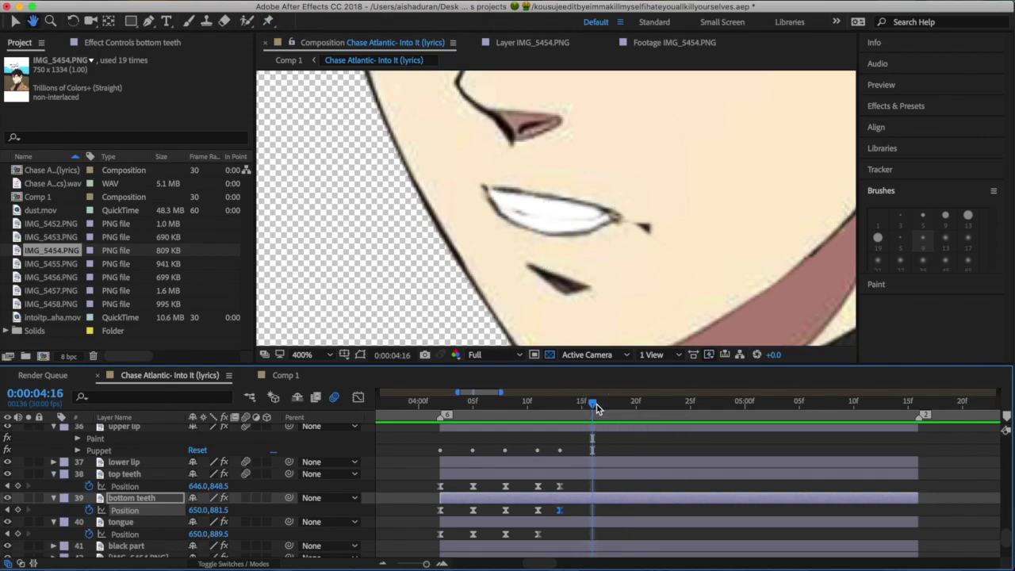
click(598, 407)
click(16, 22)
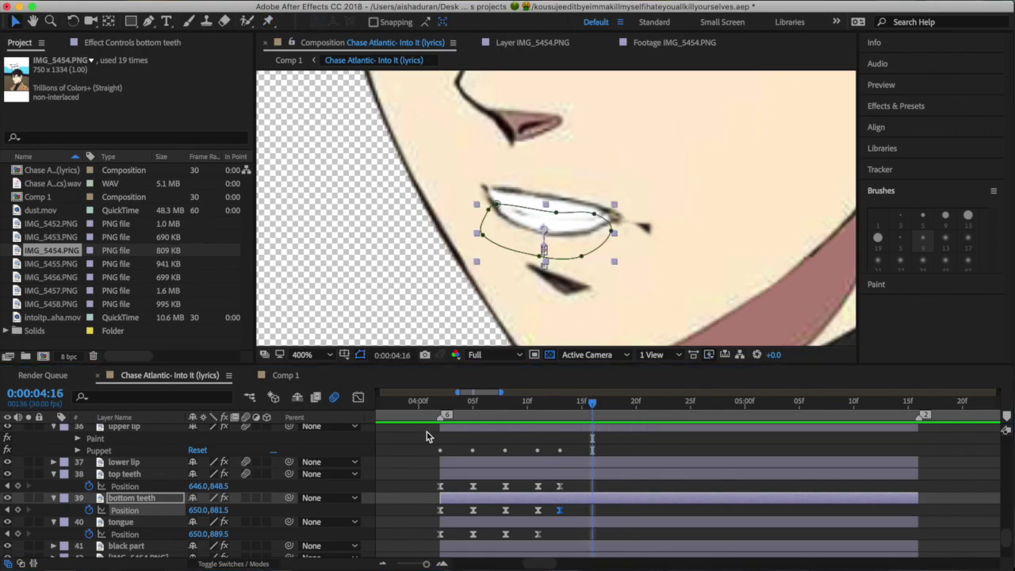
click(575, 474)
click(576, 462)
click(512, 207)
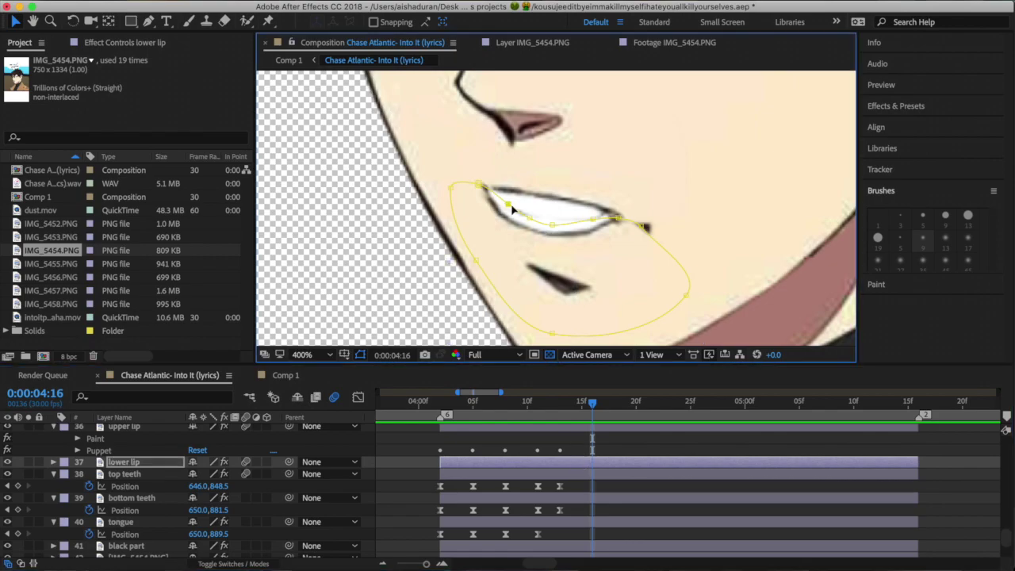
click(267, 21)
drag(477, 185, 507, 211)
drag(644, 230, 637, 203)
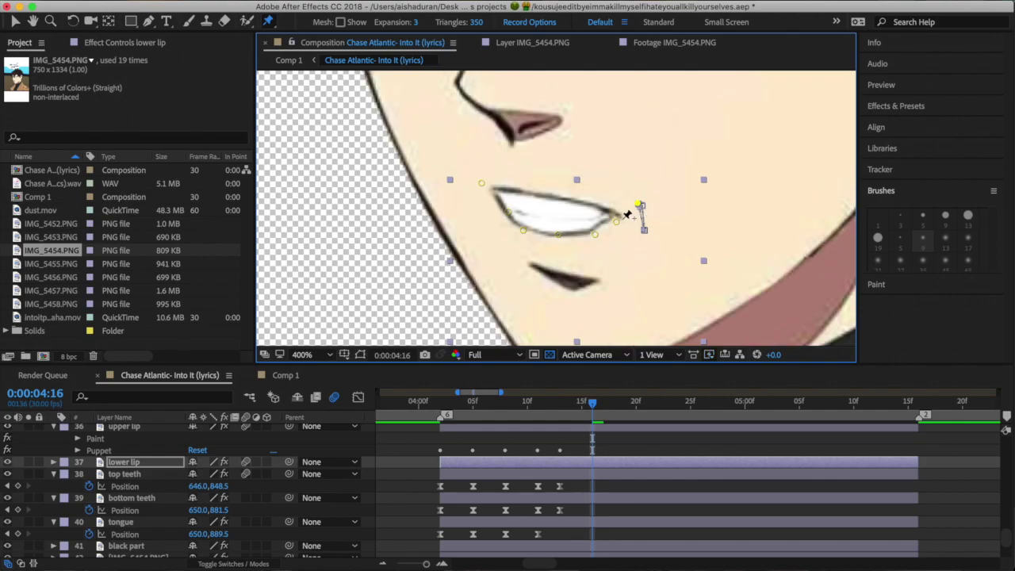
drag(594, 234, 588, 230)
drag(523, 230, 522, 236)
drag(558, 234, 560, 237)
- Move the upper lip's corner Puppet pins inward and raise its middle pins at 0:00:04:16 to form a rounded open mouth
click(15, 21)
click(587, 429)
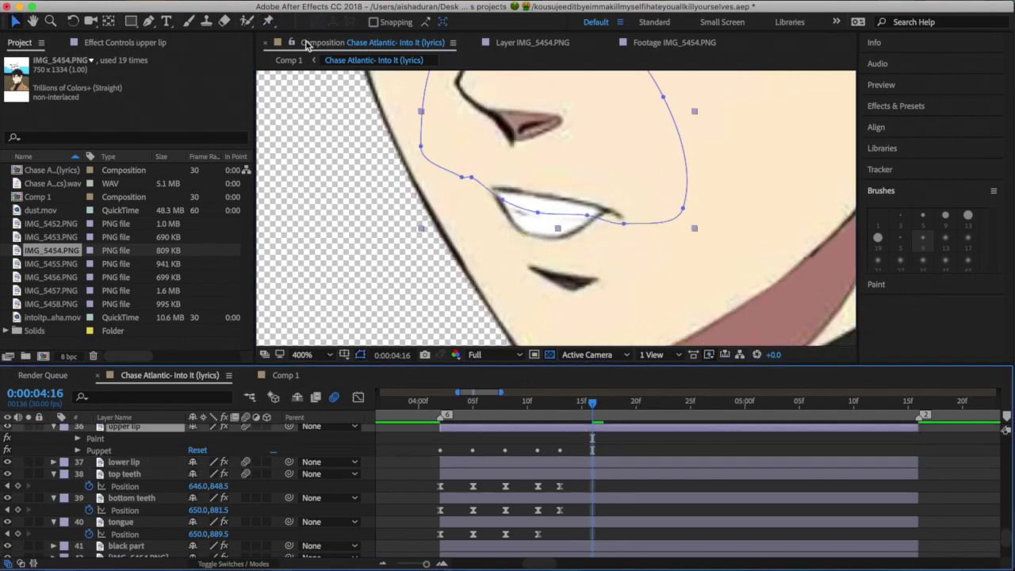
click(268, 22)
drag(630, 216, 526, 176)
drag(562, 414, 592, 414)
- At 0:00:04:16 set Position to 646.0, 814.5 for the top teeth, 650.0, 919.5 for the bottom teeth and 650.0, 907.5 for the tongue, then preview
click(609, 467)
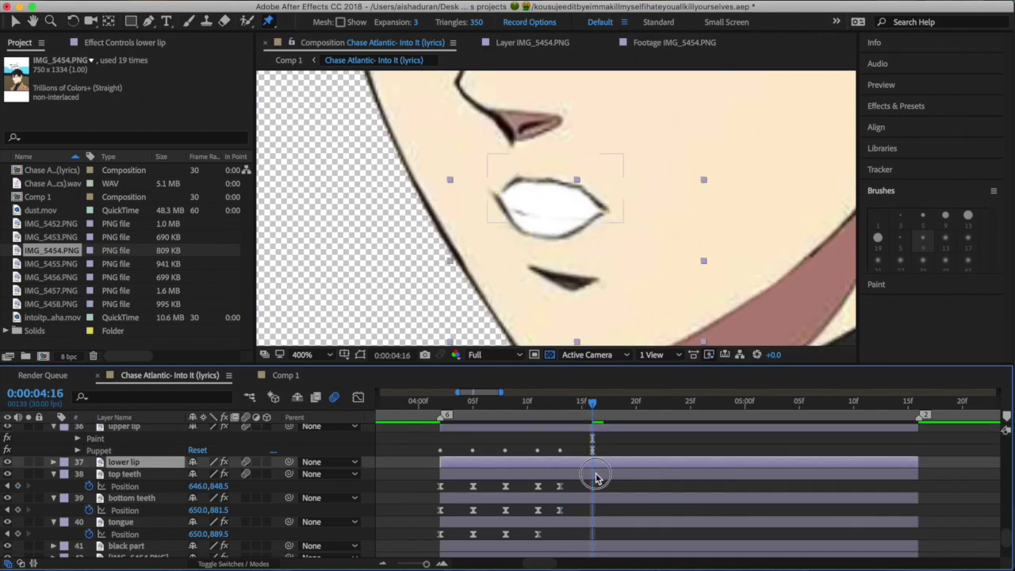
mouse_move(213, 486)
mouse_down()
mouse_move(199, 483)
mouse_move(214, 488)
mouse_up()
drag(211, 511, 216, 533)
click(517, 403)
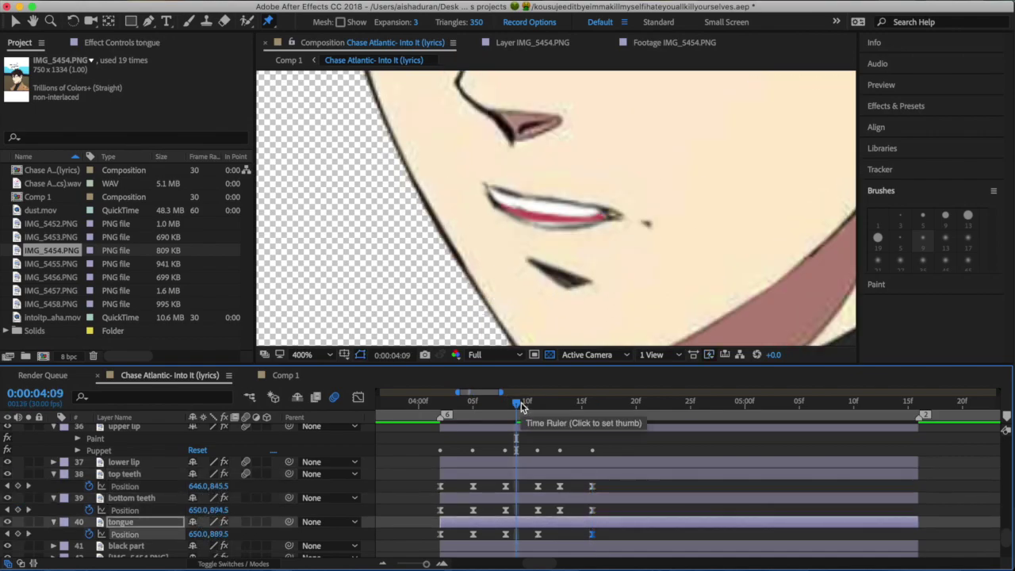
drag(521, 403, 441, 405)
key(space)
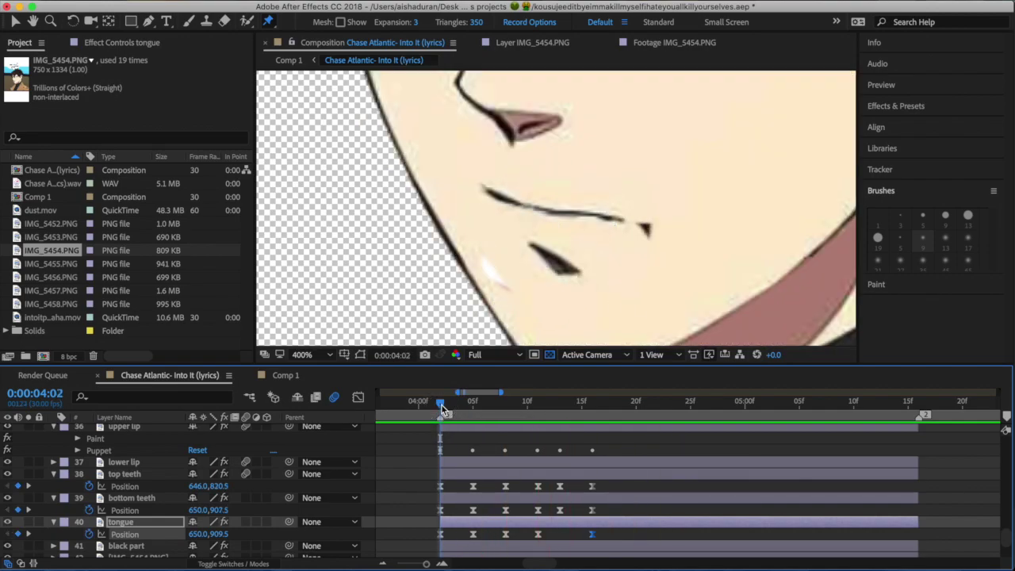
- Spread the upper lip's Puppet pins outward at 0:00:04:19 to widen the top edge of the open mouth
click(615, 405)
drag(619, 409, 626, 409)
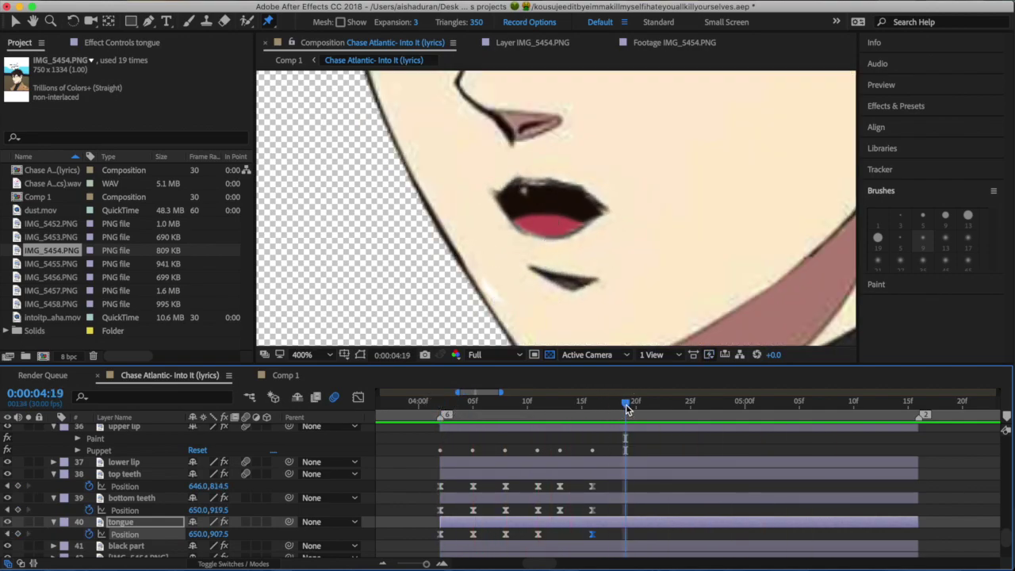
click(632, 430)
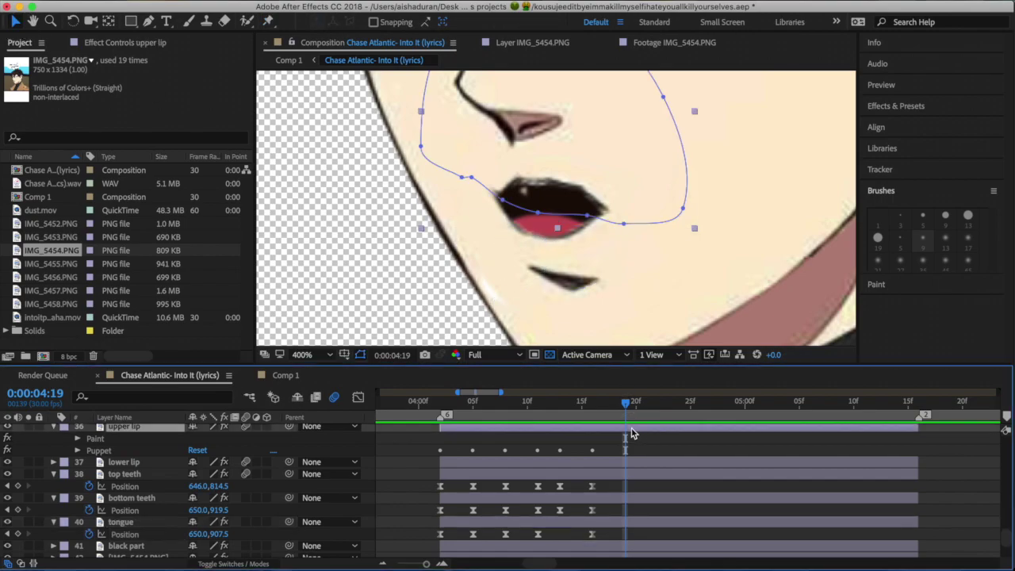
click(525, 179)
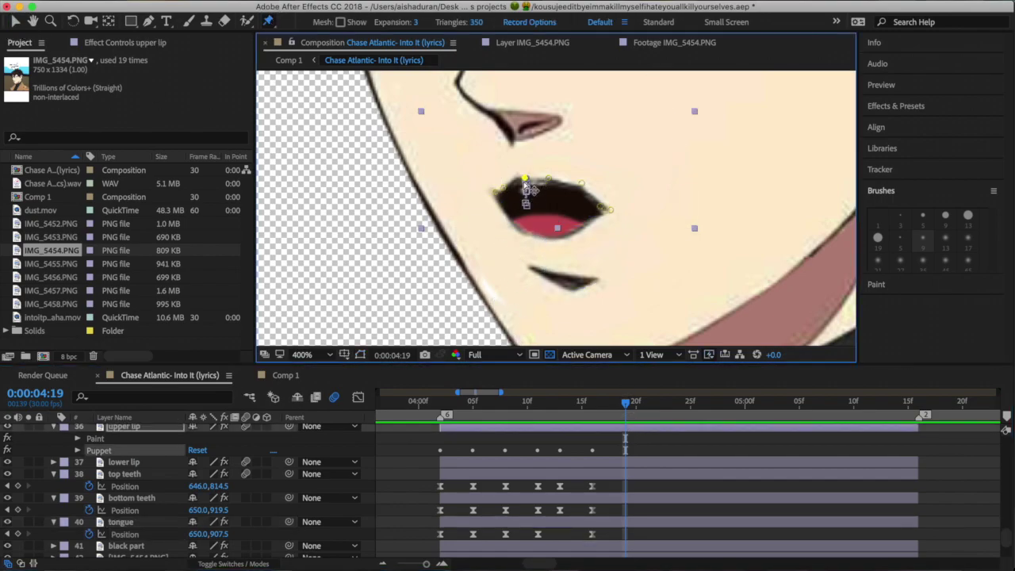
drag(486, 192, 486, 187)
drag(503, 188, 549, 183)
click(548, 179)
drag(608, 211, 636, 214)
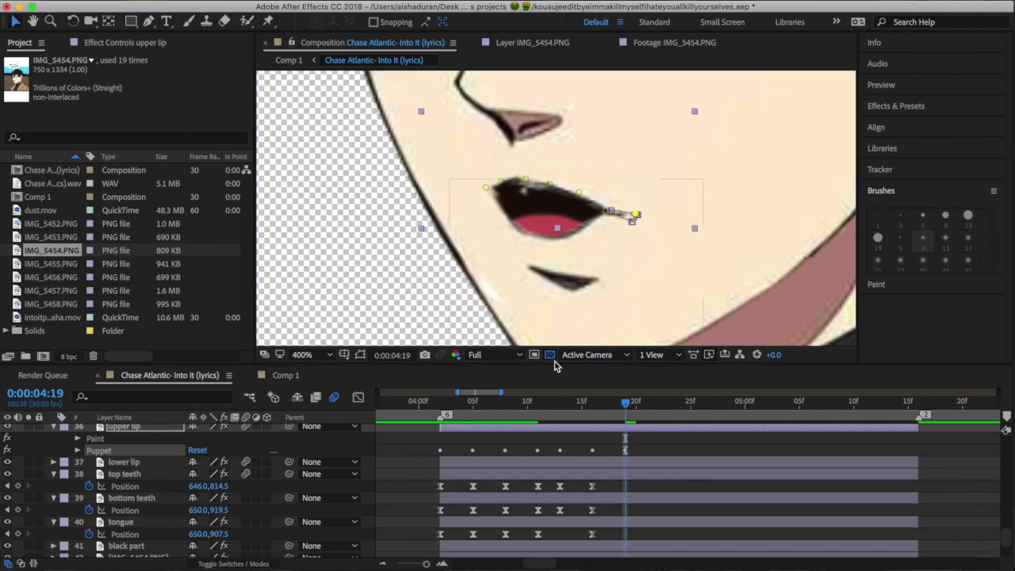
- Move the lower lip's Puppet pins outward and slightly down at 0:00:04:19 to match the widened upper lip
click(639, 464)
drag(483, 185, 475, 188)
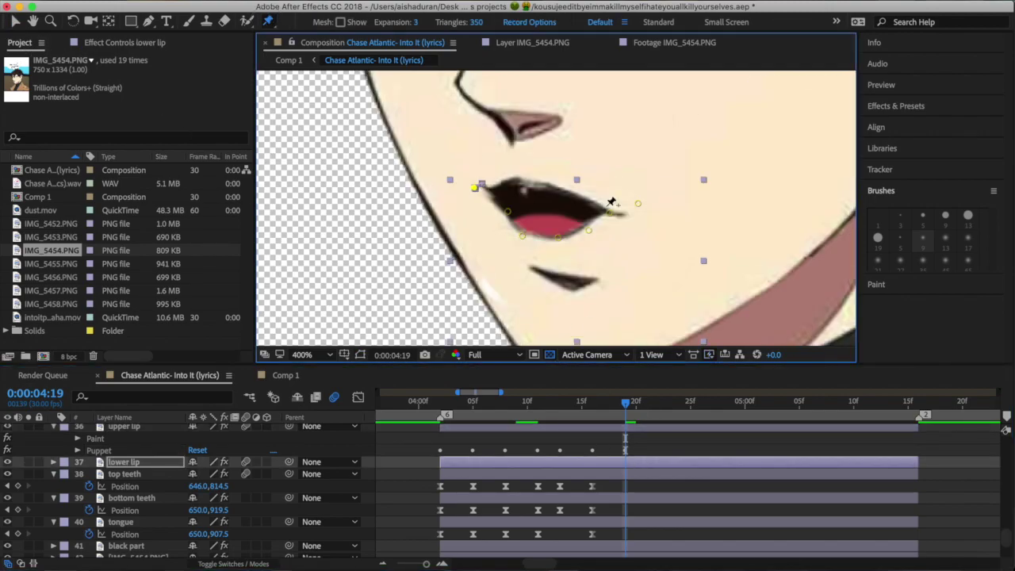
drag(609, 213, 621, 219)
drag(508, 212, 596, 233)
click(627, 406)
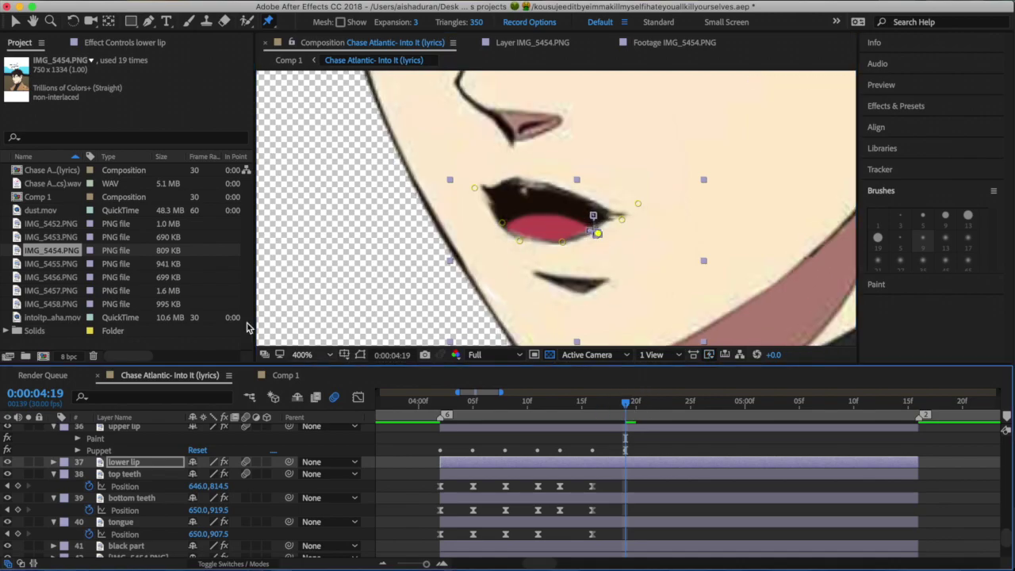
- At 0:00:04:19 set Position to 650.0, 911.5 for the tongue, 650.0, 900.5 for the bottom teeth and 646.0, 833.5 for the top teeth, then preview
key(v)
click(623, 476)
click(634, 497)
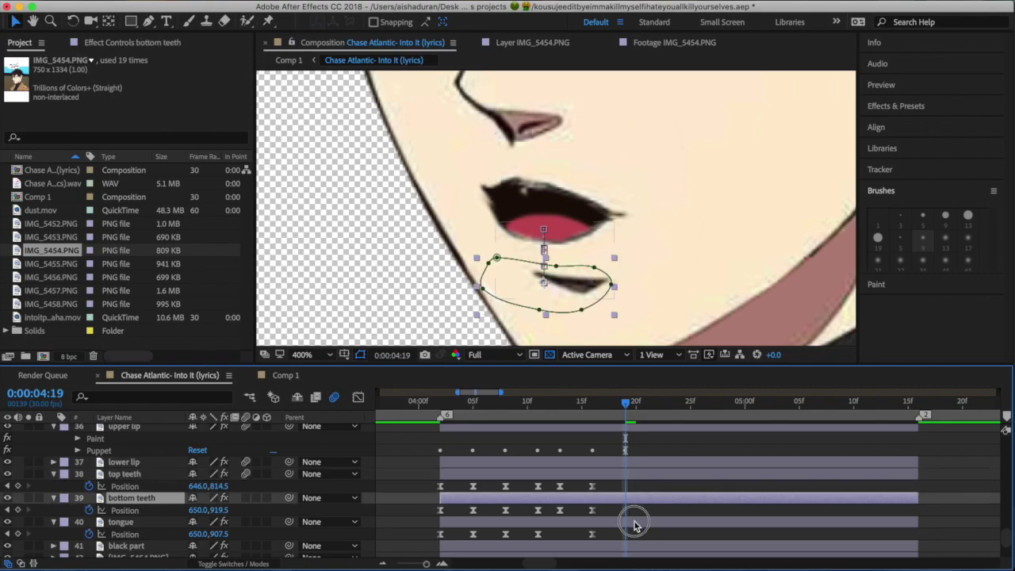
click(639, 521)
drag(215, 535, 229, 485)
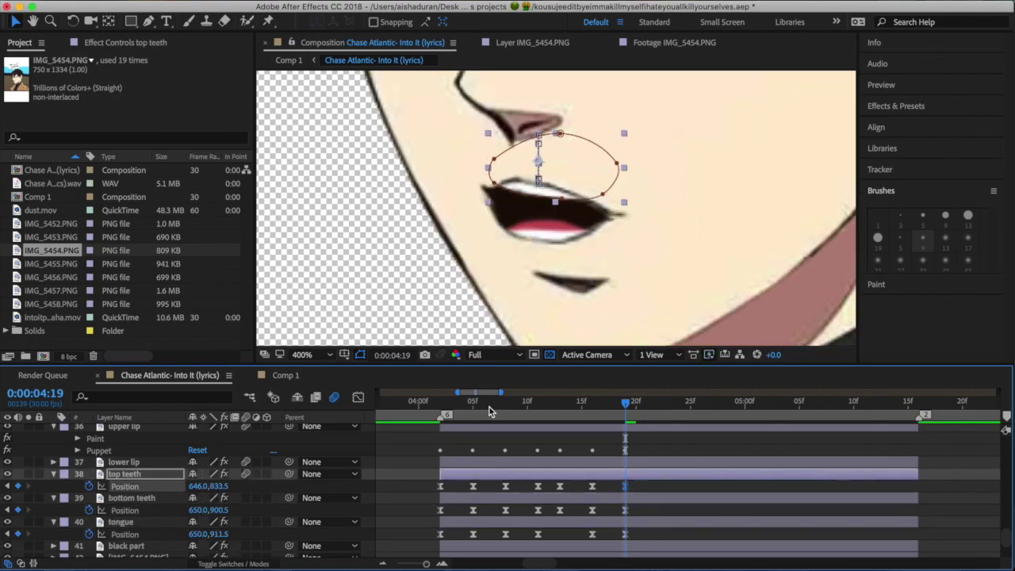
click(440, 403)
key(space)
key(space)
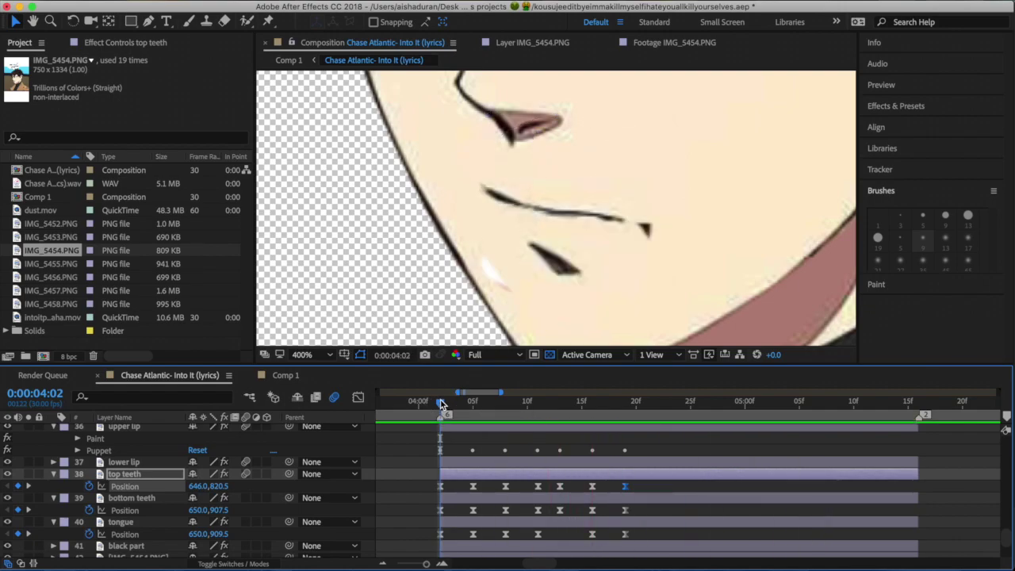
- Check the mouth chart in Google Chrome and raise the lower lip's Puppet pins at 0:00:04:22 in After Effects to partly close the mouth
drag(443, 405, 668, 410)
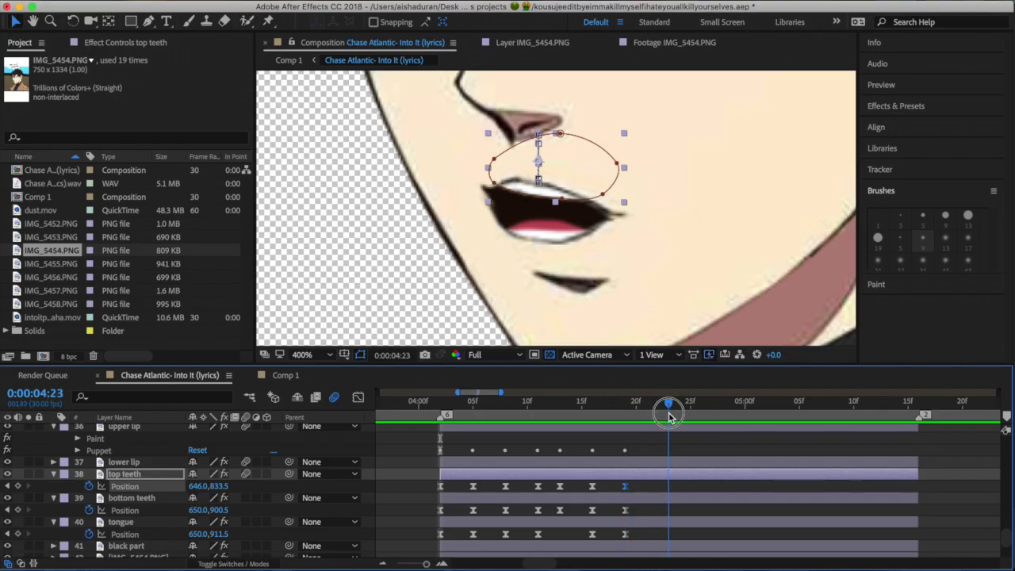
click(261, 565)
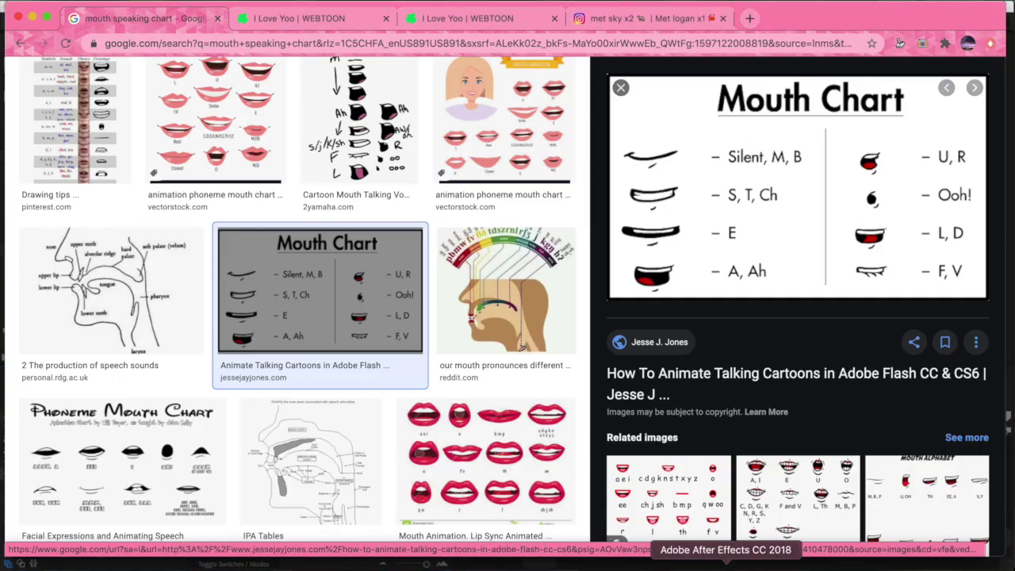
click(712, 563)
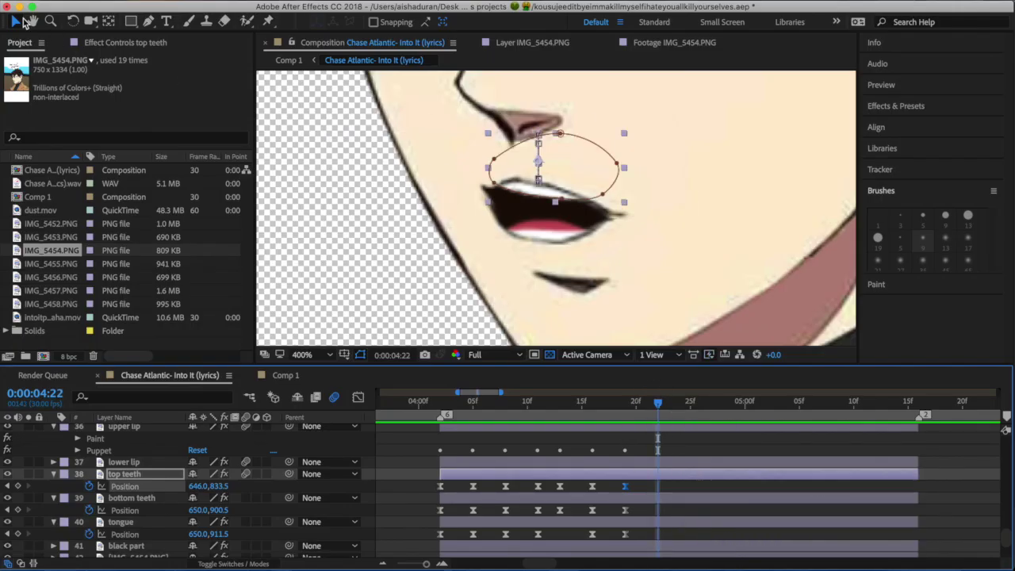
click(691, 466)
click(268, 22)
mouse_move(507, 224)
mouse_down()
mouse_move(503, 213)
mouse_move(523, 227)
mouse_up()
drag(562, 241, 562, 232)
drag(599, 234, 621, 219)
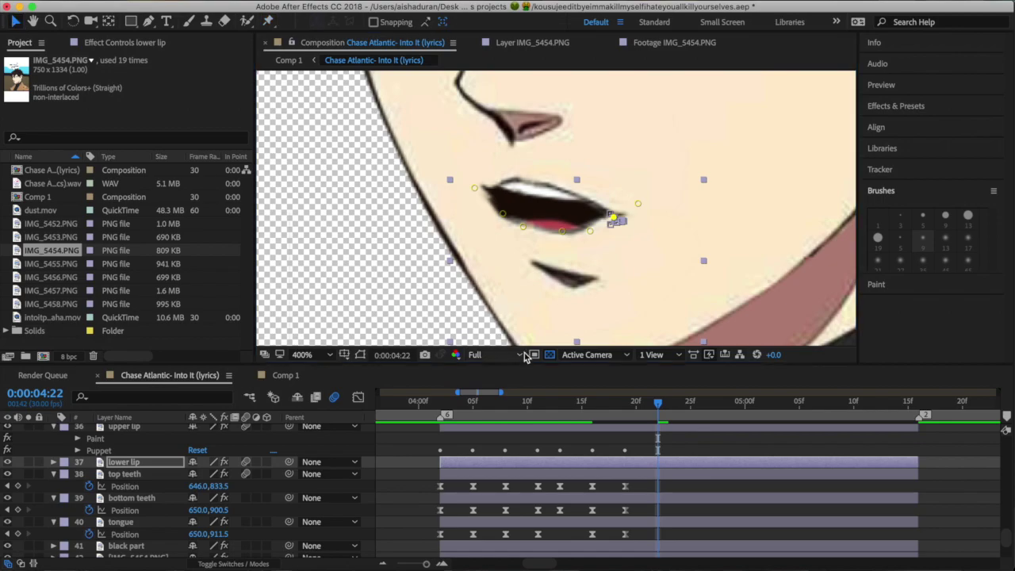
- Lower the upper lip's middle Puppet pins at 0:00:04:22 to flatten the top edge of the mouth
click(521, 176)
drag(523, 179, 550, 193)
key(v)
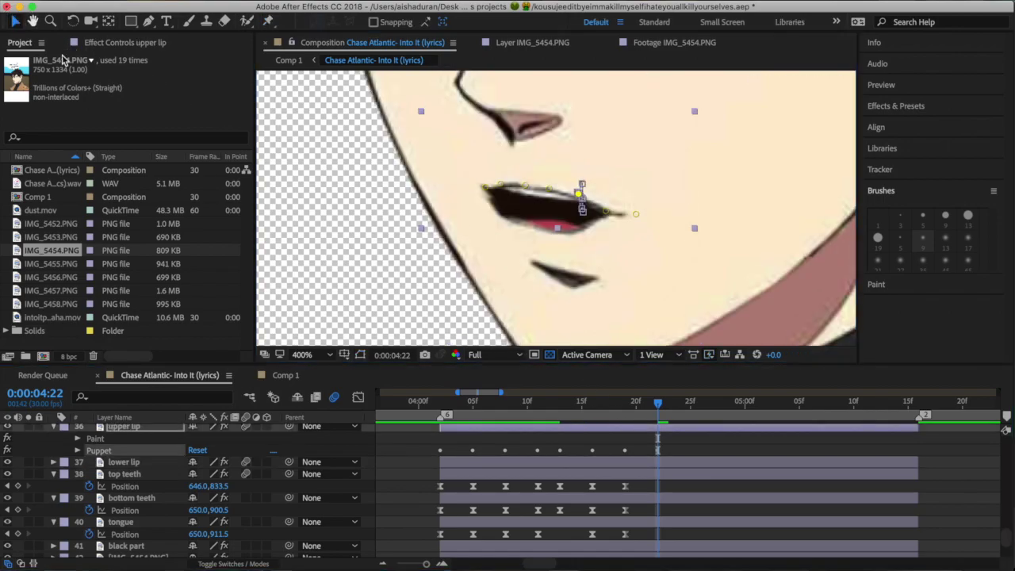
- Set the top teeth's Position to 646.0, 837.5 and the bottom teeth's to 650.0, 887.5 at 0:00:04:22
click(358, 476)
drag(227, 489, 217, 511)
click(605, 497)
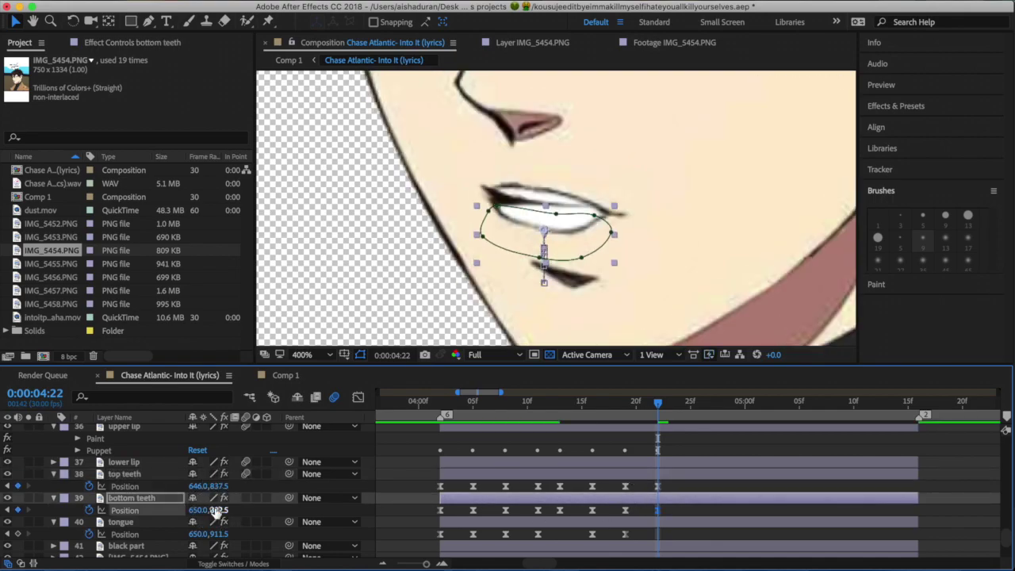
- Add a Rotation keyframe to the bottom teeth at 0:00:04:19 and rotate them to 0x+8.0° at 0:00:04:22
key(r)
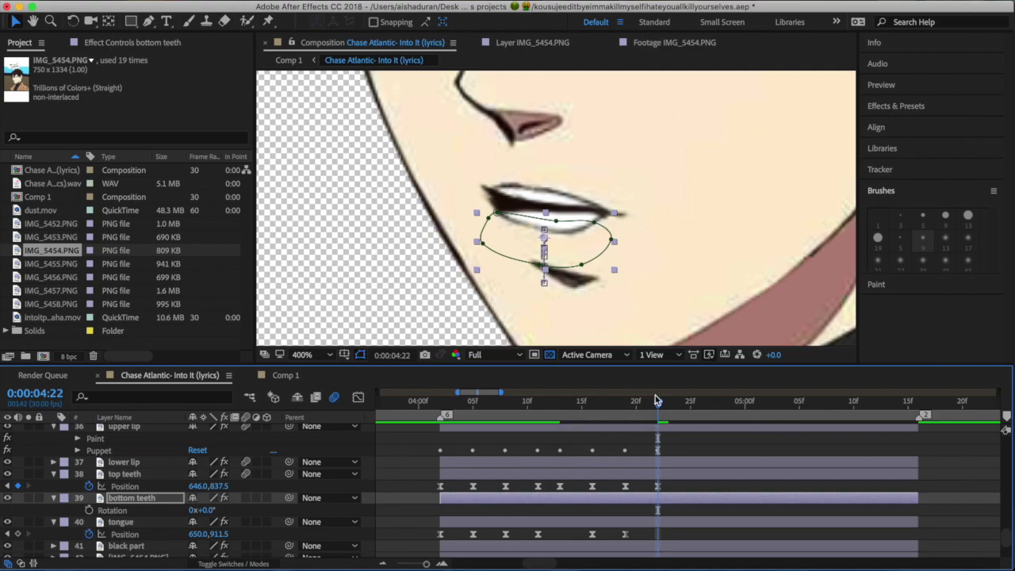
click(631, 404)
drag(630, 406, 625, 404)
key(alt+r)
key(k)
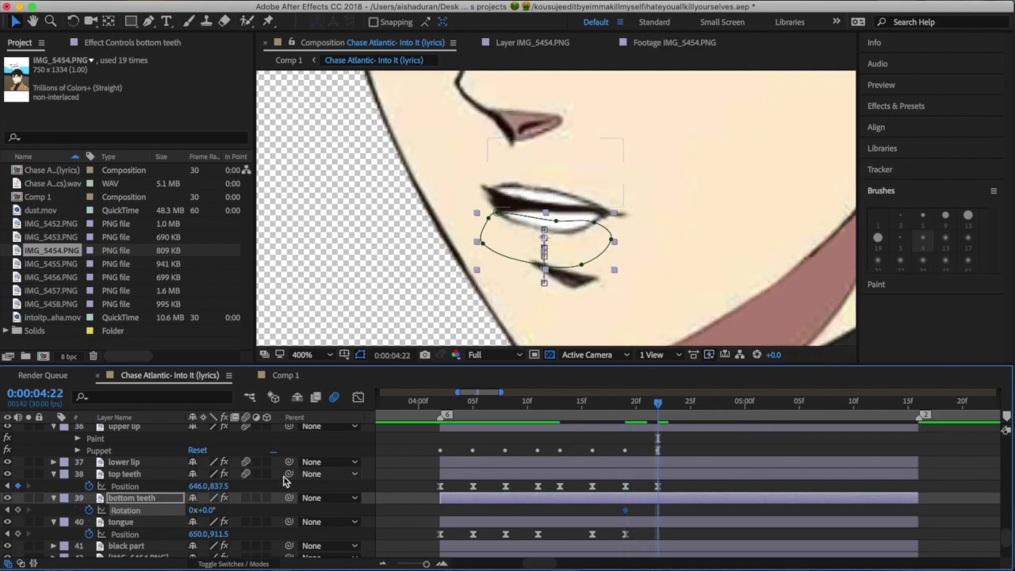
drag(207, 510, 214, 513)
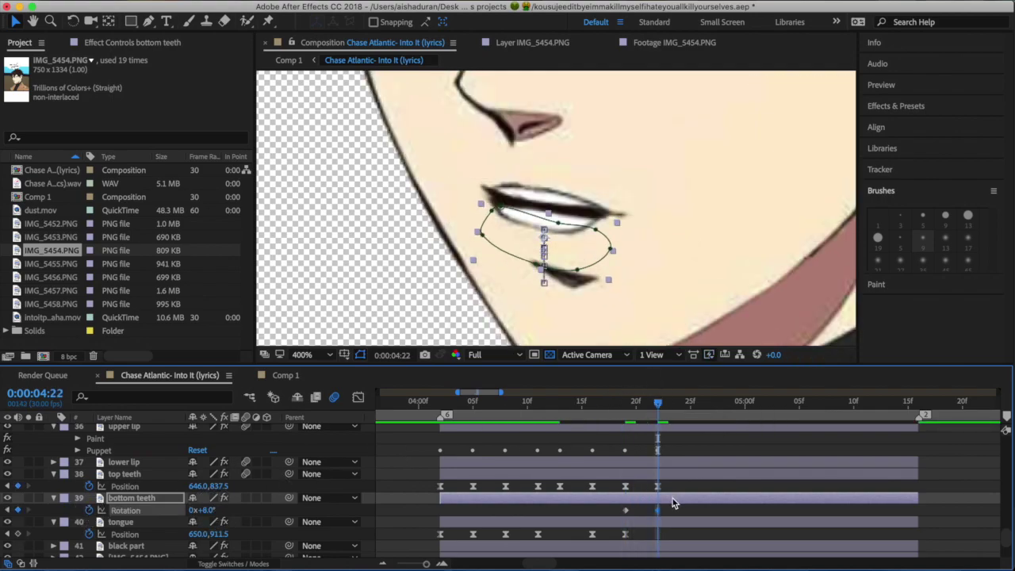
key(p)
drag(222, 509, 215, 511)
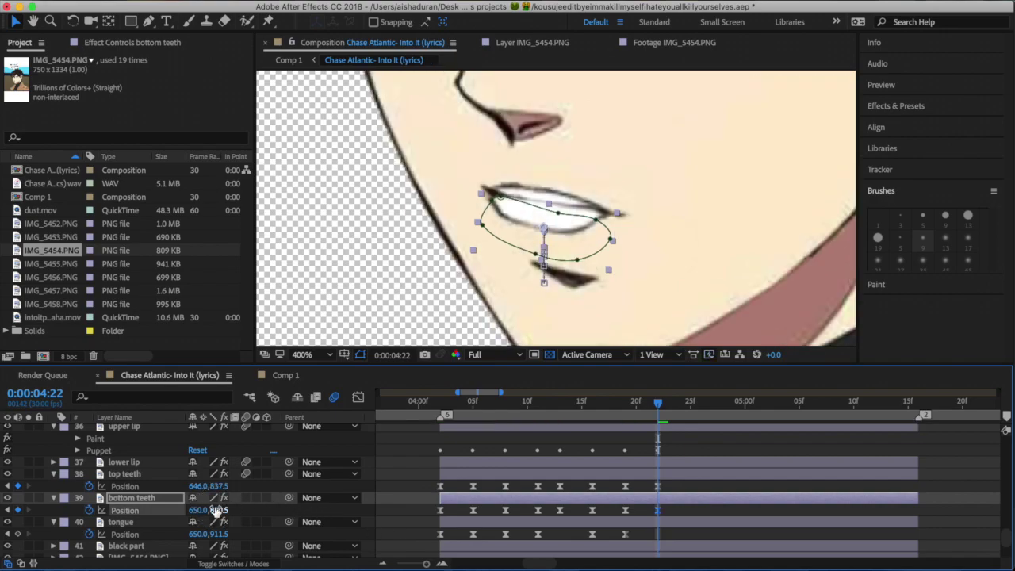
key(super+z)
- Set the top teeth's Position to 646.0, 843.5 and the tongue's to 650.0, 893.5 at 0:00:04:22, and preview from 0:00:04:02
click(638, 466)
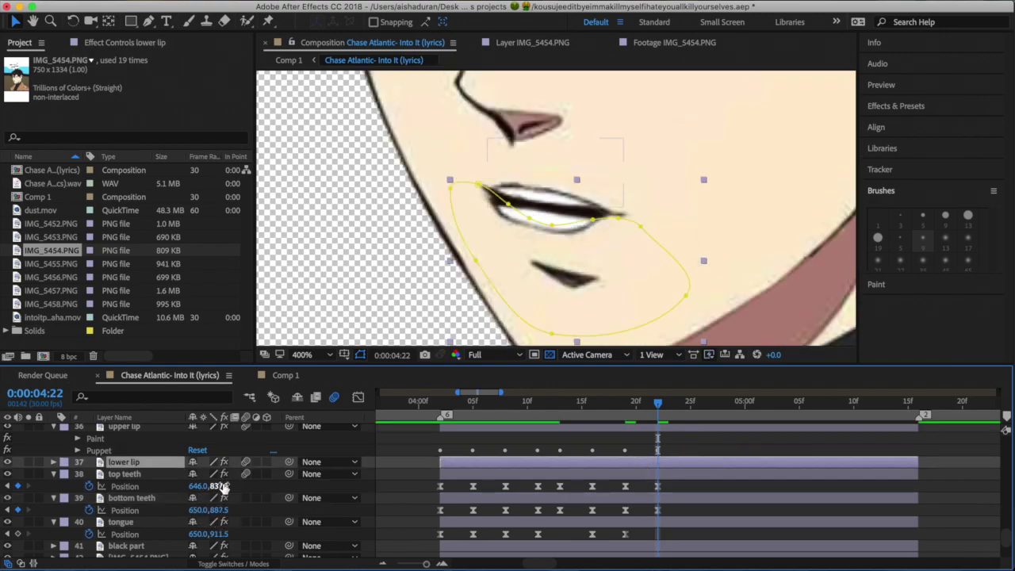
drag(225, 487, 229, 488)
click(708, 485)
click(674, 500)
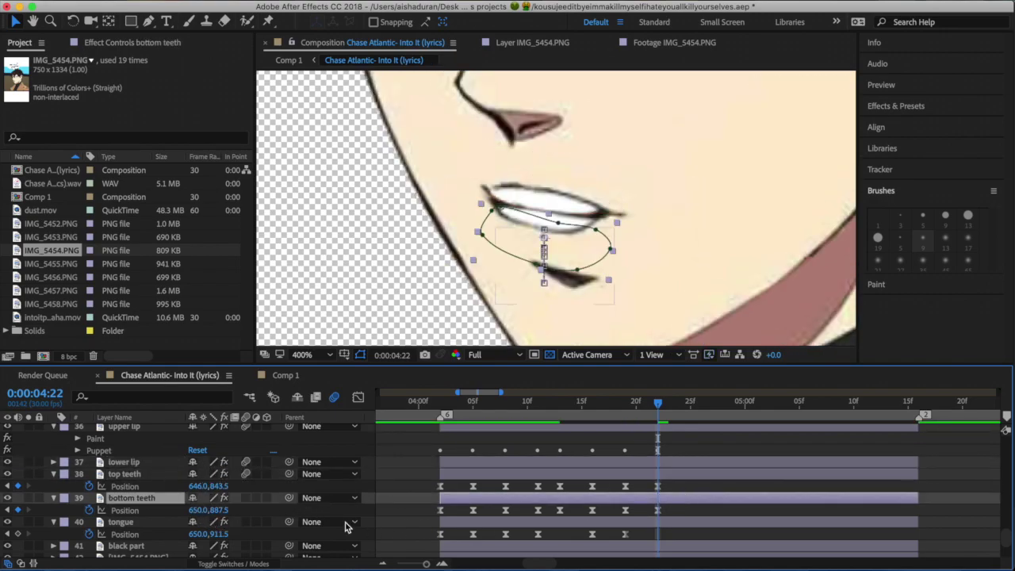
mouse_move(222, 533)
mouse_down()
mouse_move(204, 535)
mouse_move(230, 534)
mouse_up()
click(439, 404)
key(space)
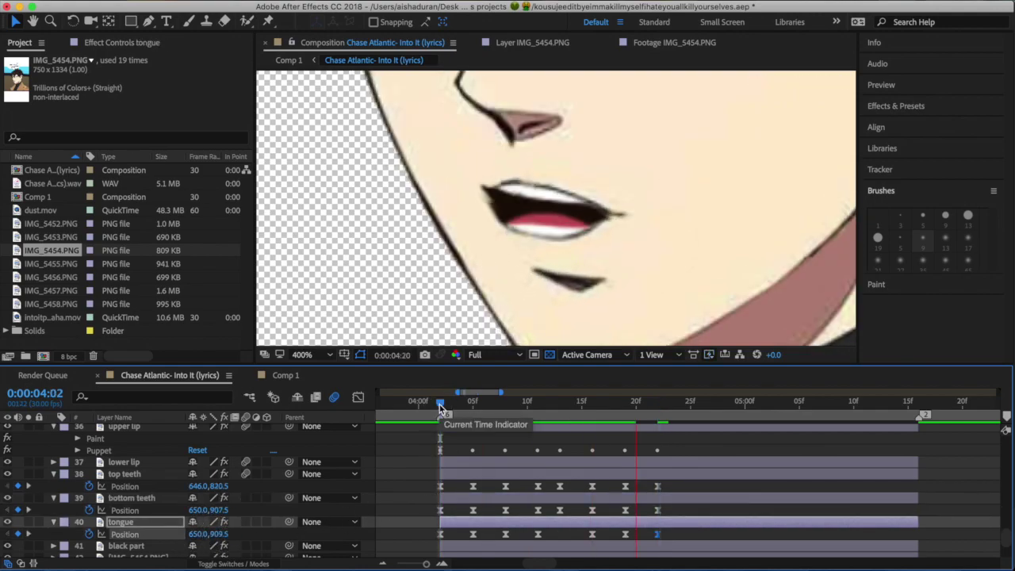
key(space)
key(space)
- Raise the lower lip's Puppet pins at 0:00:04:26 to bring the bottom edge of the mouth up
drag(679, 407, 702, 409)
click(16, 21)
click(662, 461)
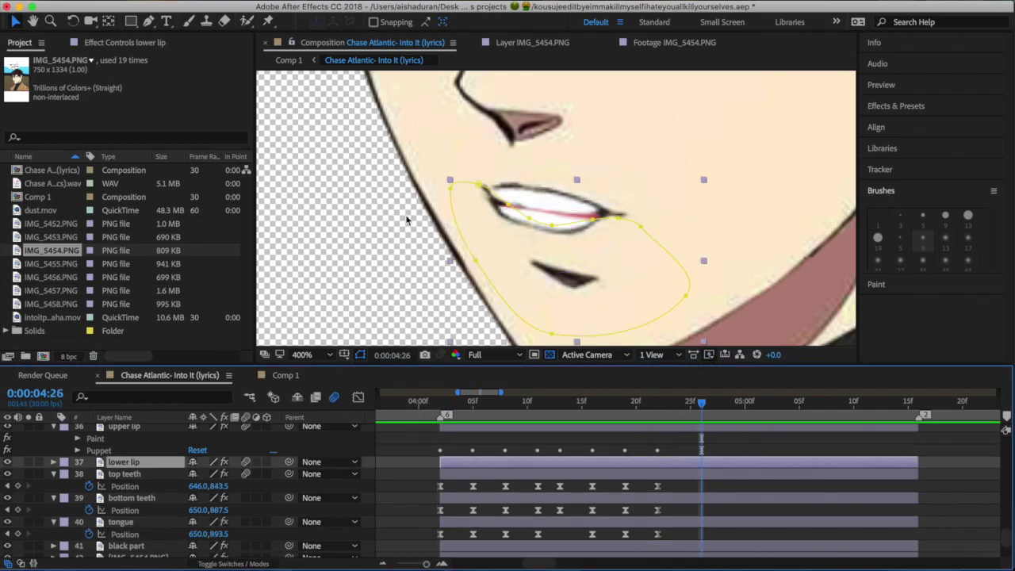
click(268, 21)
drag(500, 203, 616, 215)
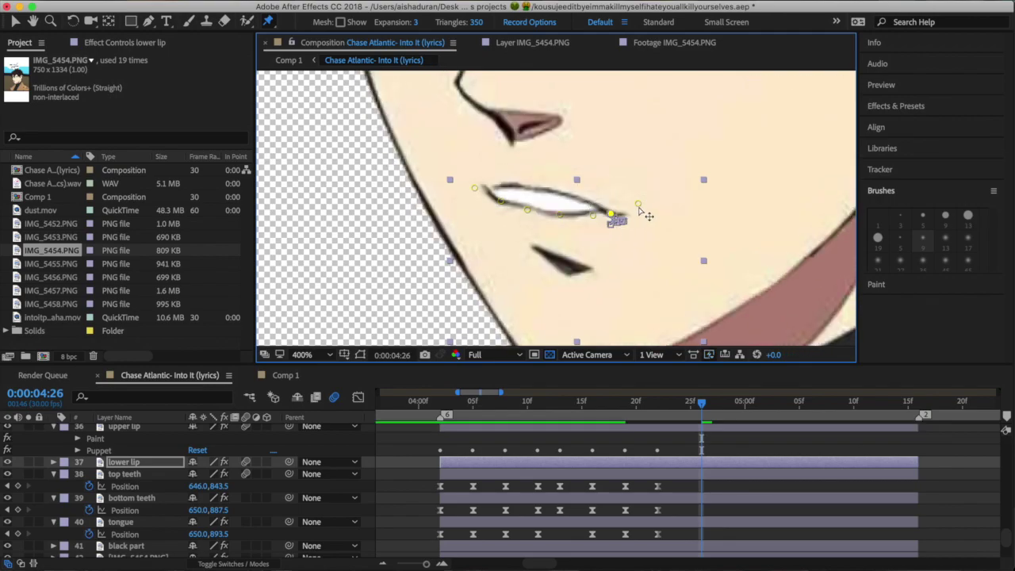
drag(528, 211, 529, 212)
drag(475, 188, 481, 184)
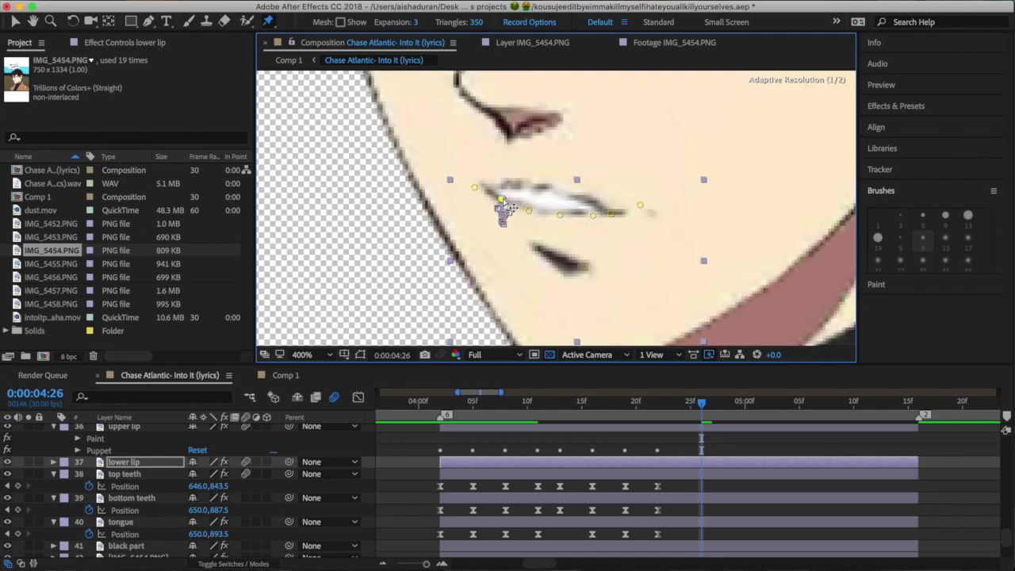
- Lower the upper lip's Puppet pins at 0:00:04:26 onto the lower lip to close the mouth
key(v)
click(673, 430)
click(265, 21)
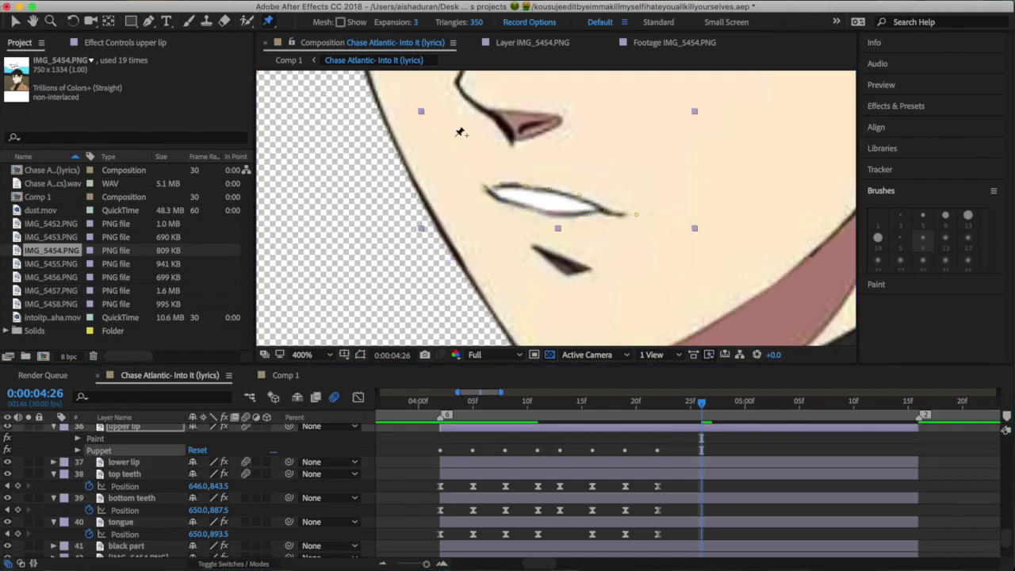
drag(505, 182, 549, 207)
- Preview the mouth animation from 0:00:04:02 with the whole character in view
click(441, 402)
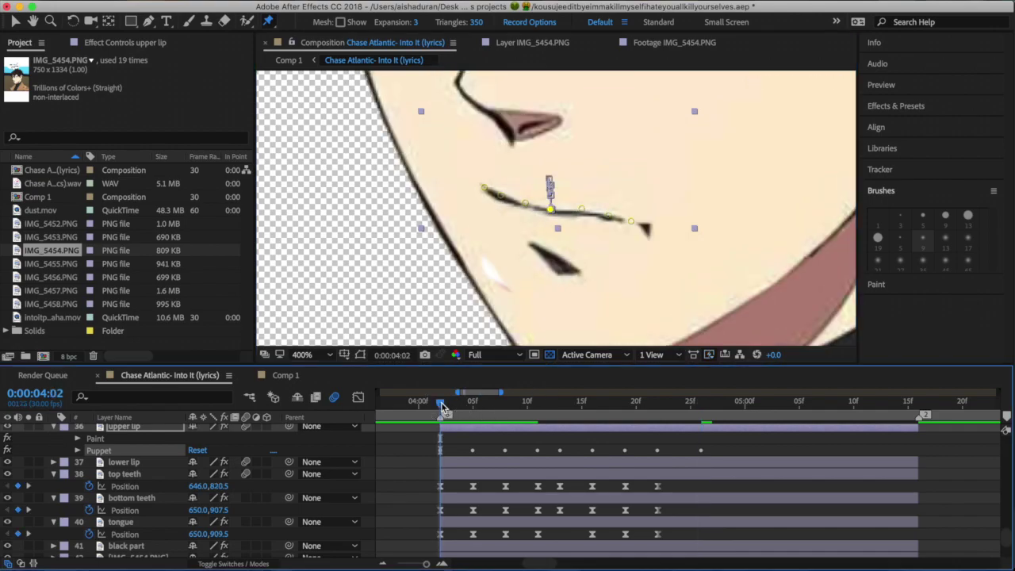
key(space)
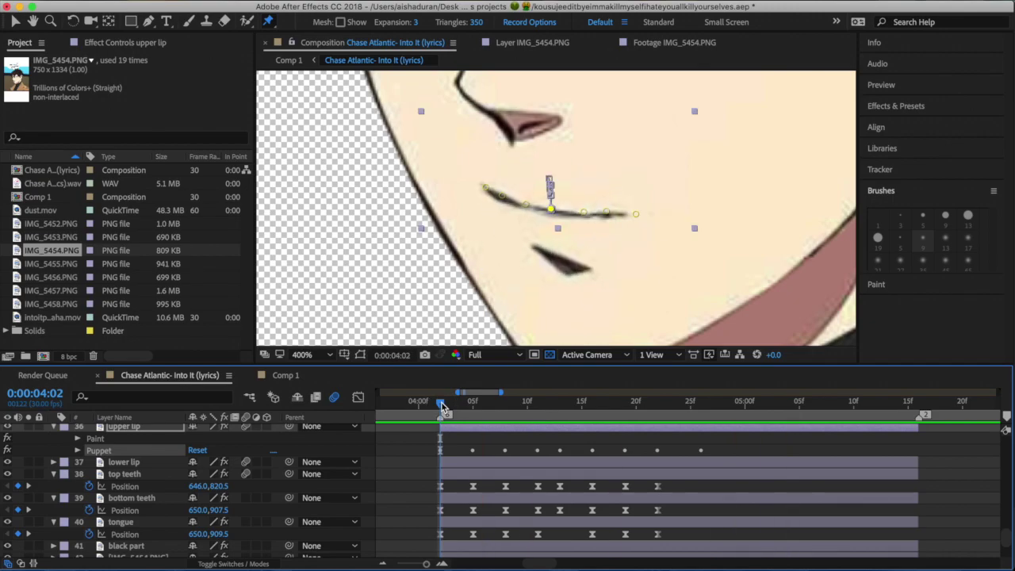
click(333, 354)
click(309, 347)
key(space)
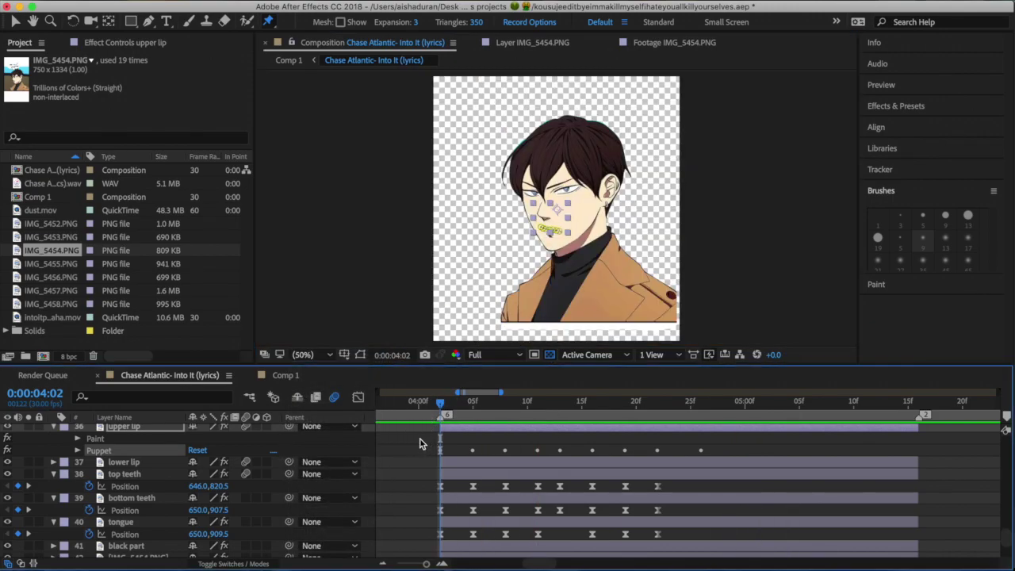
drag(445, 406, 475, 402)
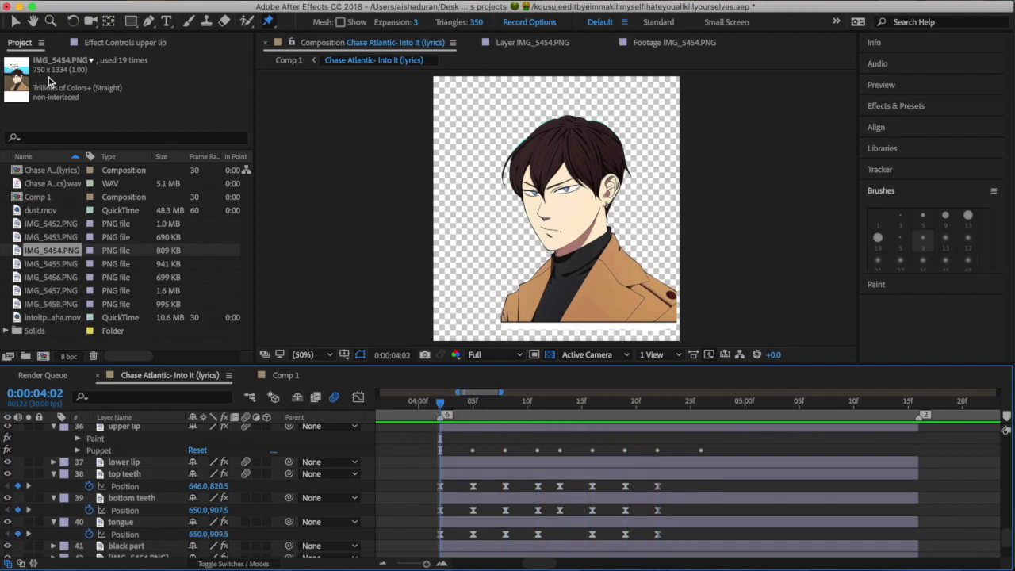
- Play the lip sync from 0:00:04:02 again at 200% magnification to check the mouth up close
key(v)
click(456, 521)
click(109, 22)
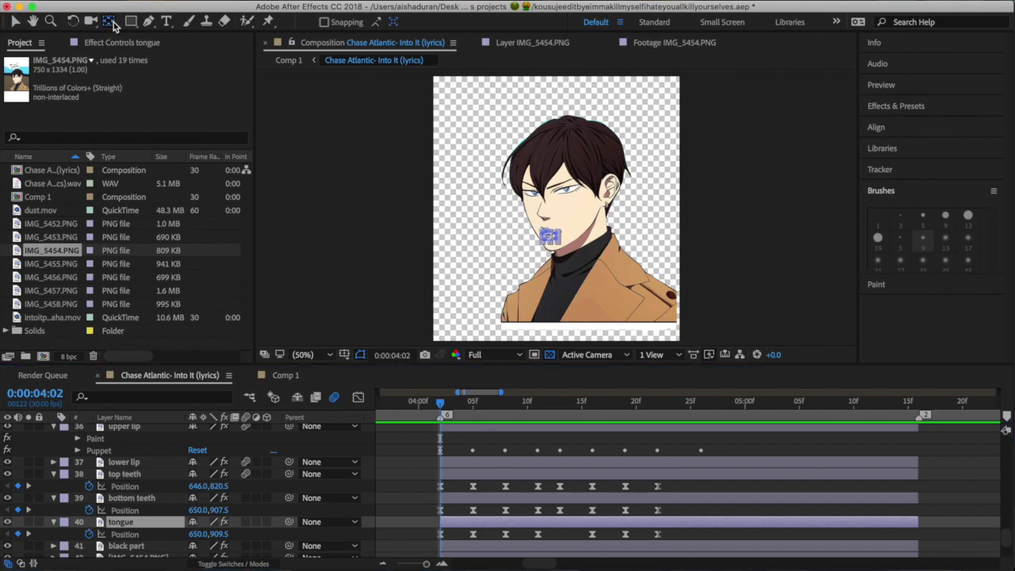
click(551, 239)
click(551, 239)
key(v)
mouse_move(441, 401)
mouse_down()
mouse_move(639, 405)
mouse_move(439, 413)
mouse_up()
click(441, 497)
key(space)
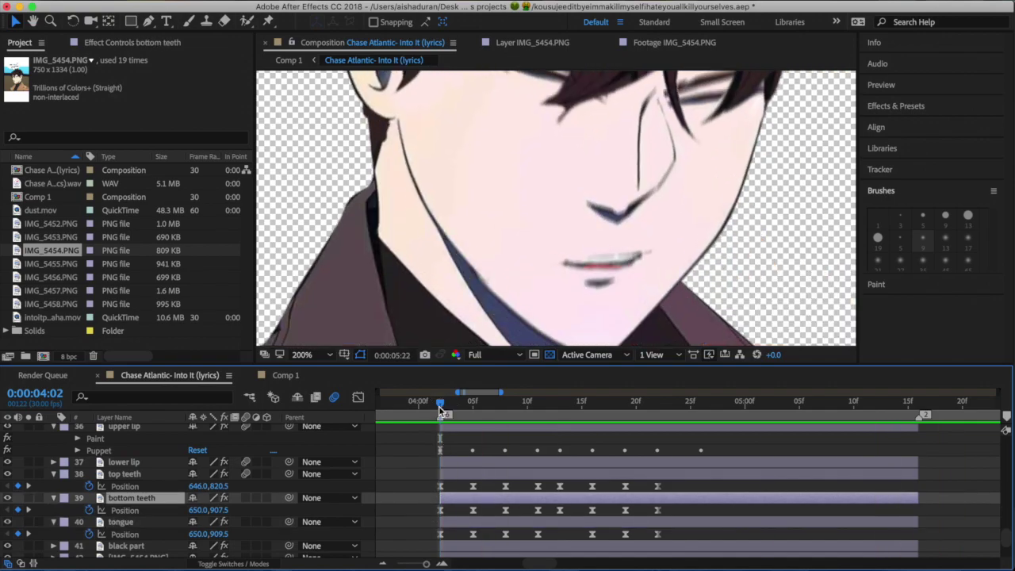
key(space)
- Add a null object directly above the upper lip layer and trim its start to 0:00:04:02
click(459, 474)
click(507, 462)
drag(1007, 532, 1004, 525)
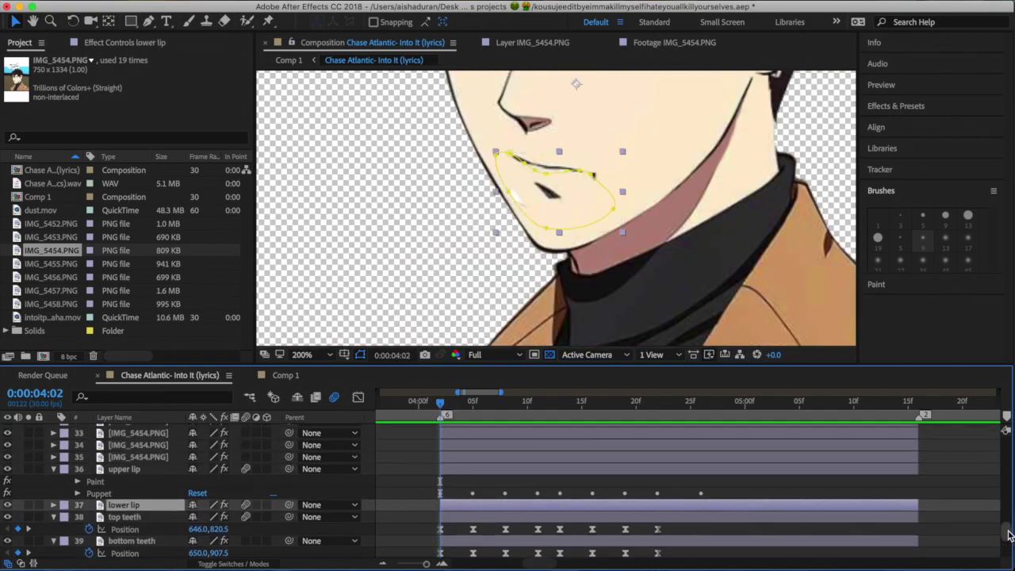
click(706, 471)
click(264, 2)
mouse_move(282, 10)
click(476, 67)
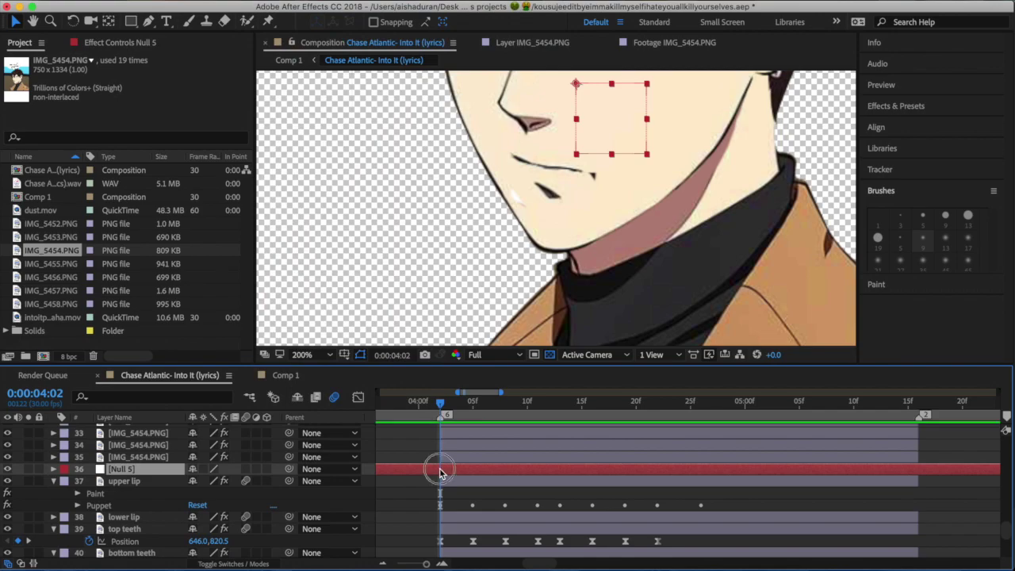
click(843, 417)
drag(842, 417, 441, 416)
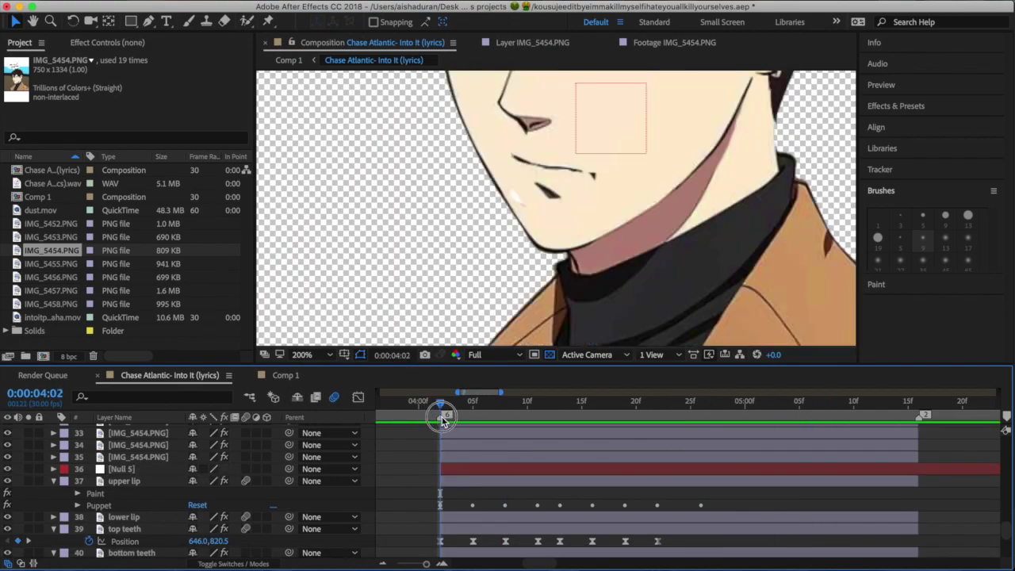
- Parent the upper lip, lower lip, top teeth, bottom teeth, tongue and black part layers to the new null
click(460, 470)
drag(192, 485, 143, 469)
drag(288, 516, 143, 469)
drag(288, 528, 143, 469)
drag(289, 553, 143, 469)
scroll(284, 480, down, 3)
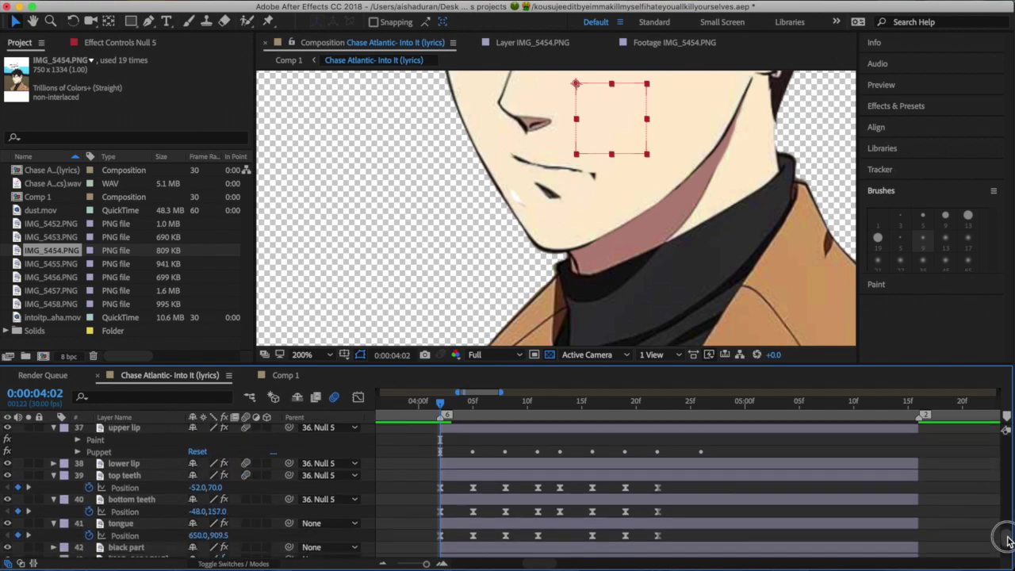
drag(277, 520, 279, 535)
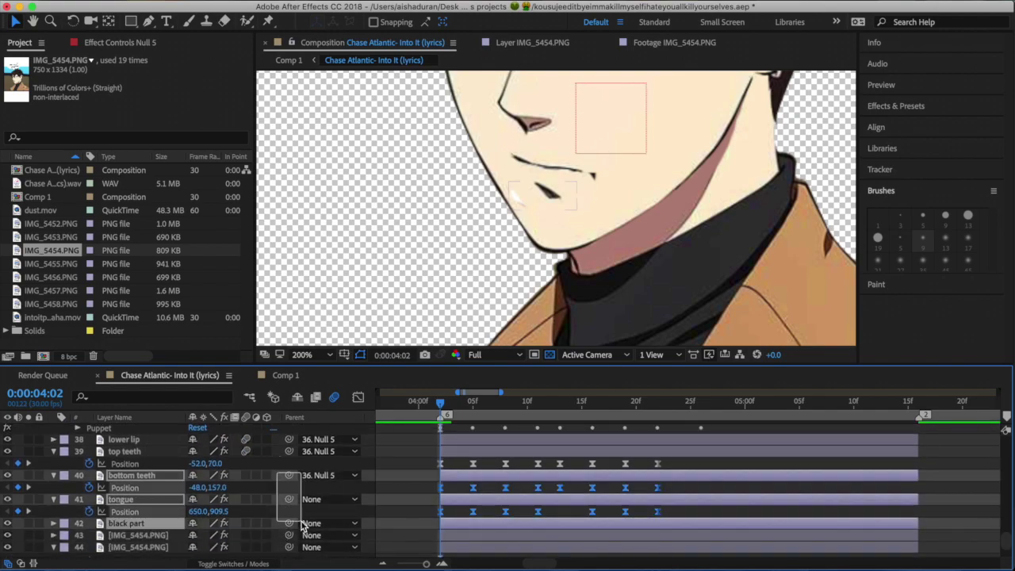
click(301, 526)
click(325, 487)
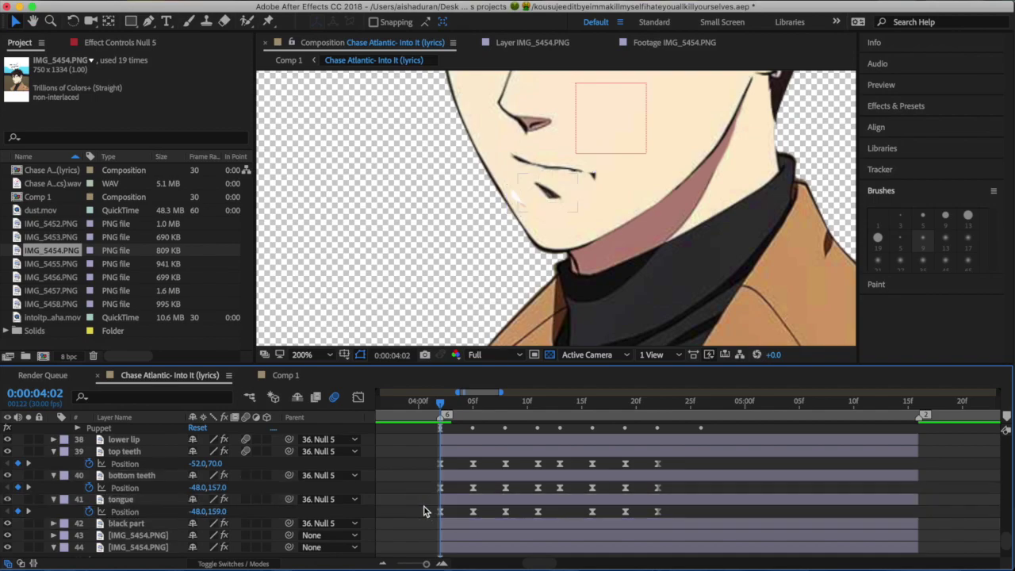
- Move the null's anchor point onto the middle of the mouth
click(428, 477)
click(450, 448)
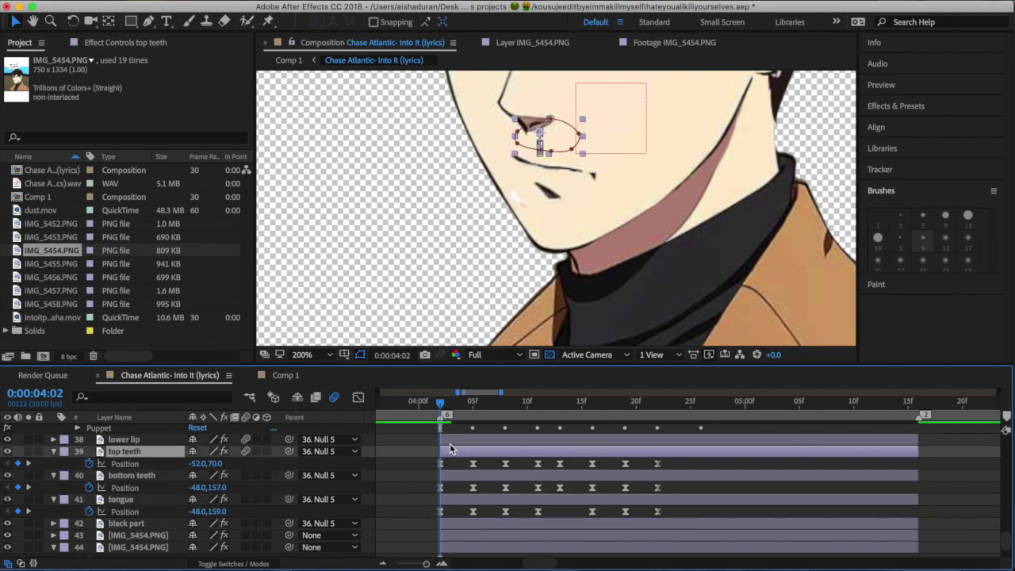
scroll(1009, 533, up, 4)
click(621, 491)
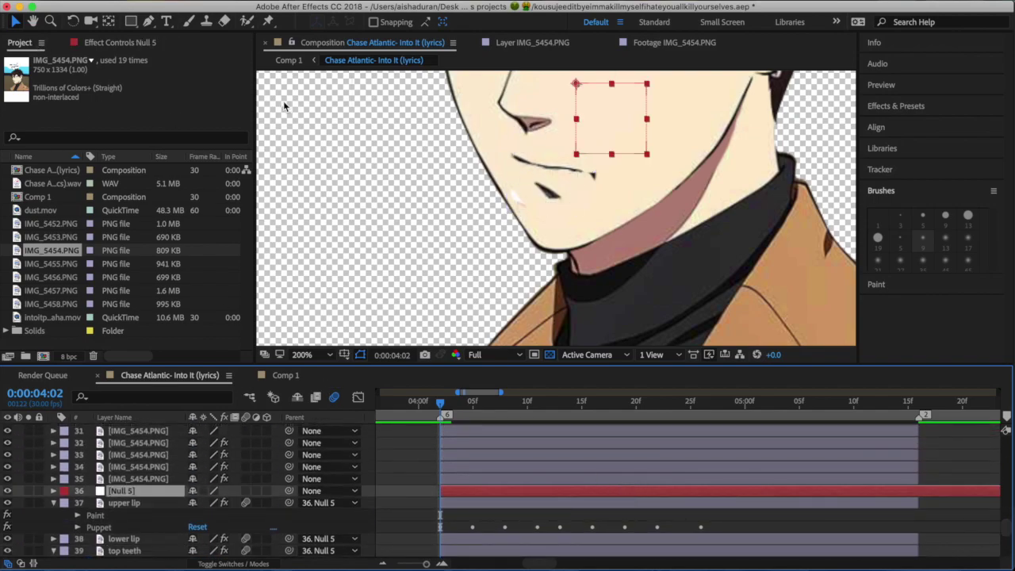
drag(576, 84, 544, 162)
click(15, 21)
- Add a Scale keyframe to the null at 0:00:04:02 with the value 83%
key(s)
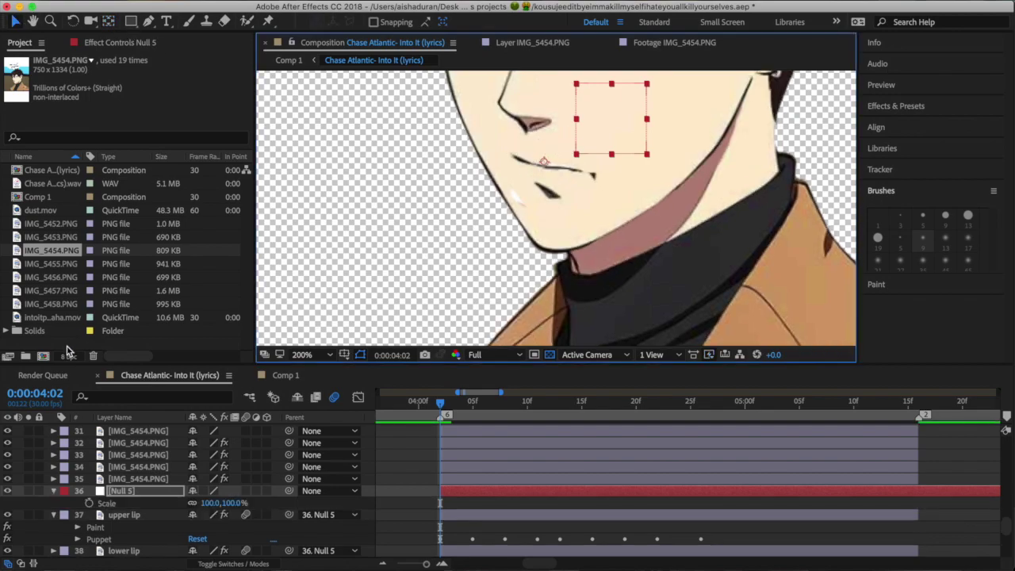
click(89, 502)
drag(220, 503, 206, 505)
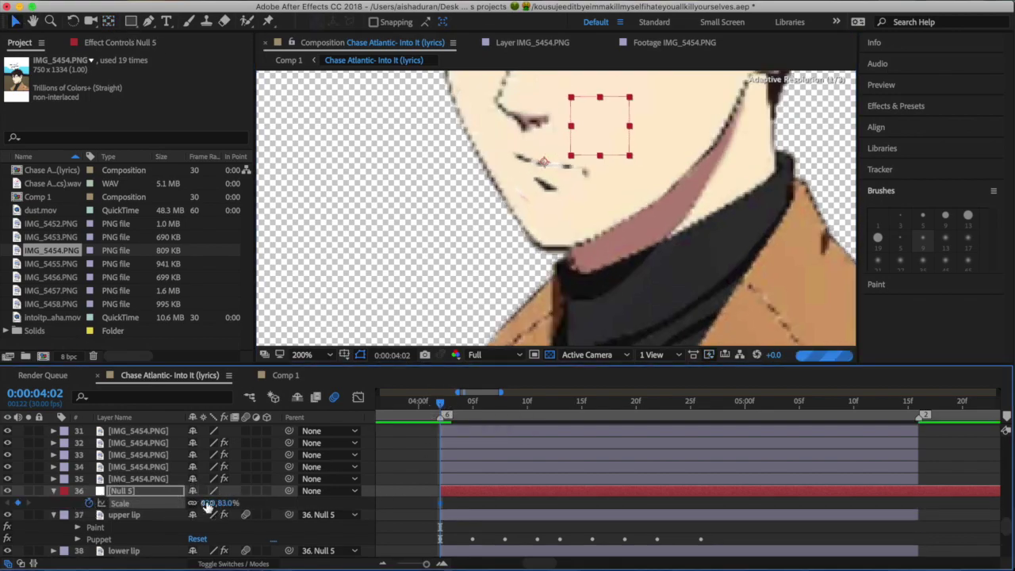
drag(441, 403, 473, 405)
- Switch to Chrome and examine the VectorStock mouth animation phoneme chart for the mouth shape of each sound
click(208, 564)
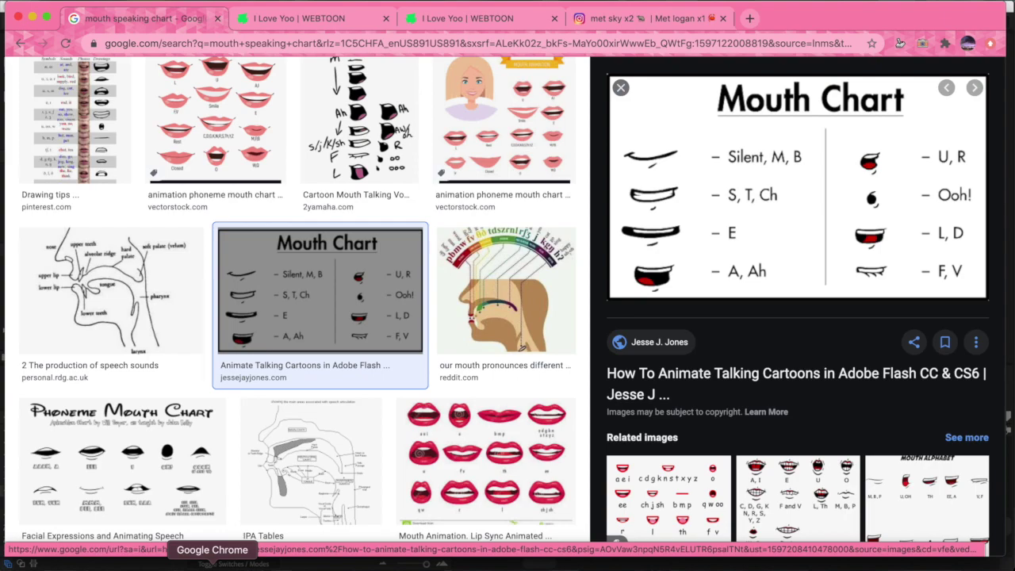
click(498, 138)
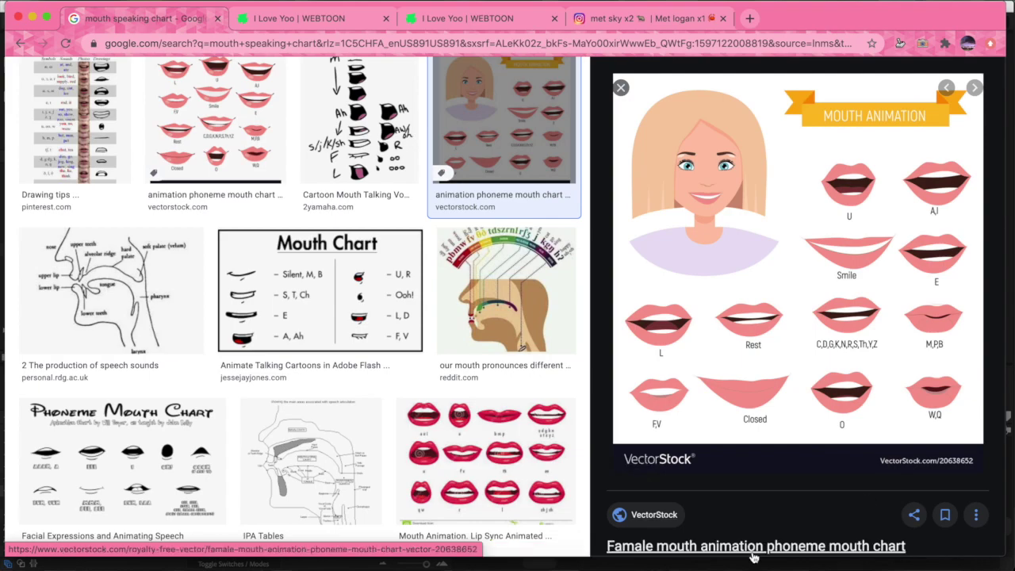
click(726, 564)
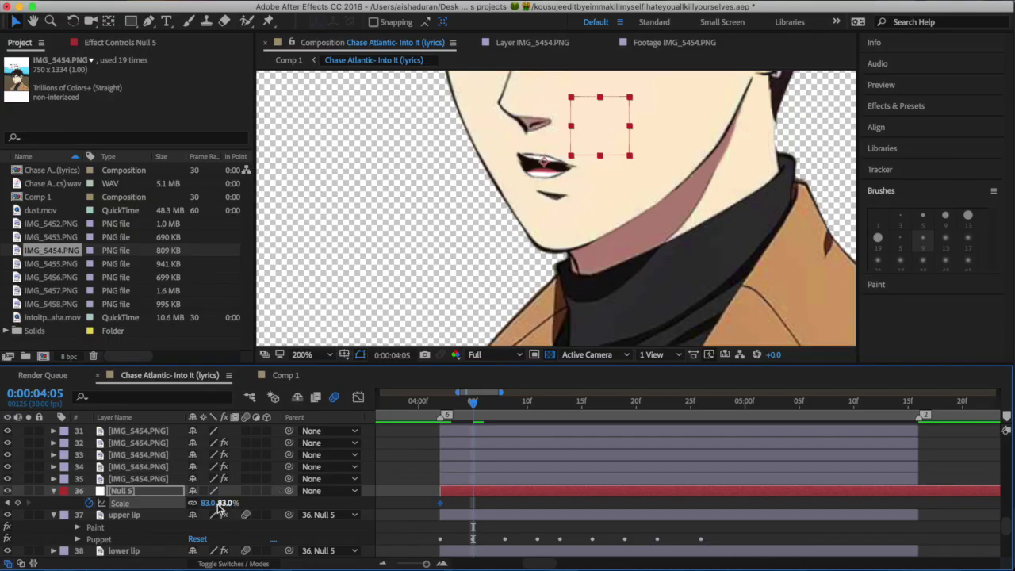
- Keyframe the null's Scale at 105% on 0:00:04:05 and 0:00:04:08, adjust it at 0:00:04:11 and 0:00:04:13, and set 116% at 0:00:04:16
mouse_move(218, 507)
mouse_down()
mouse_move(260, 467)
mouse_move(215, 502)
mouse_move(230, 504)
mouse_up()
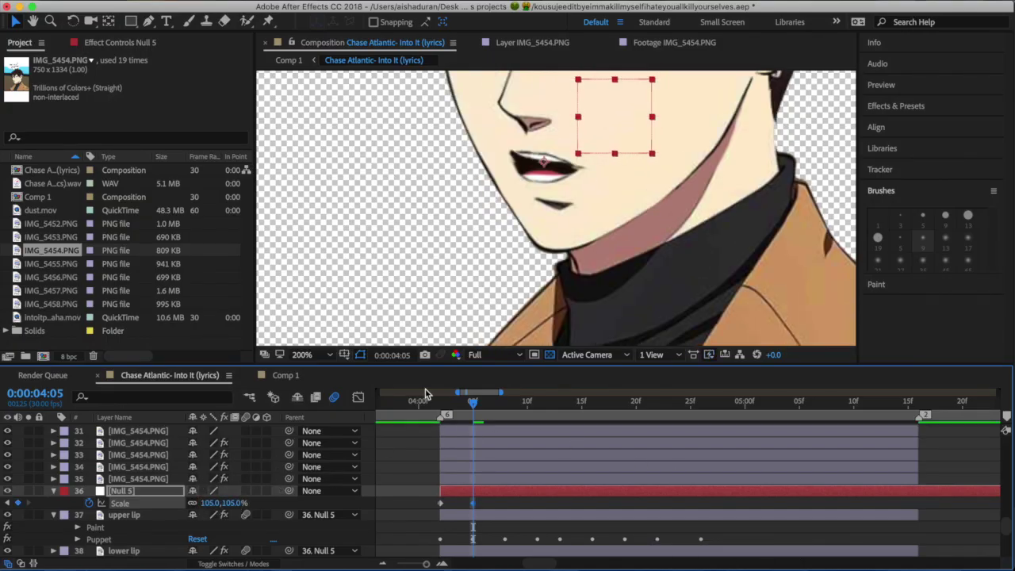
click(510, 407)
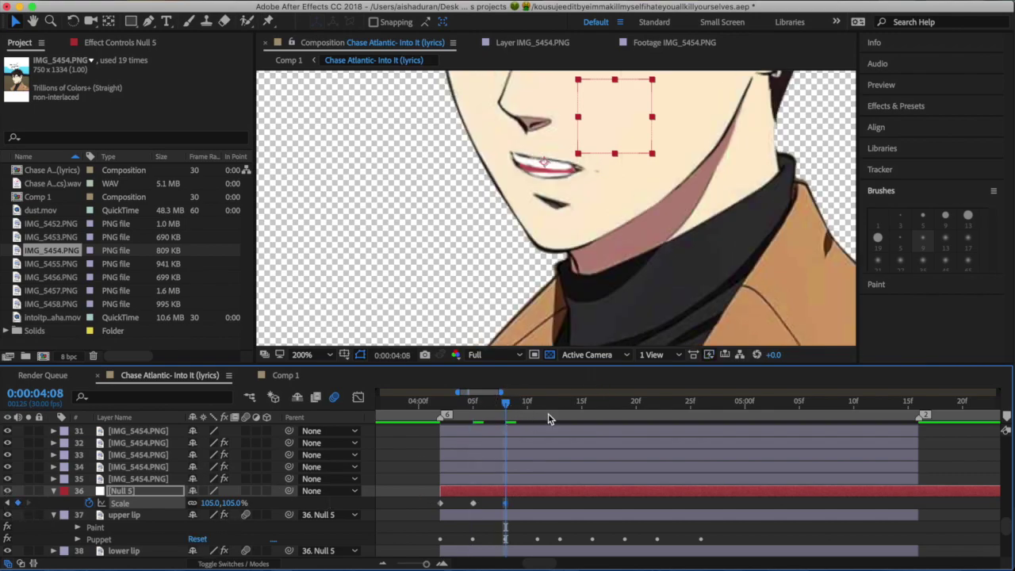
click(539, 406)
mouse_move(208, 502)
mouse_down()
mouse_move(192, 502)
mouse_move(230, 503)
mouse_move(209, 508)
mouse_up()
click(559, 406)
click(593, 406)
- Keyframe the null's Scale at 0:00:04:19, trying 99% before settling on 116%
drag(608, 407, 625, 407)
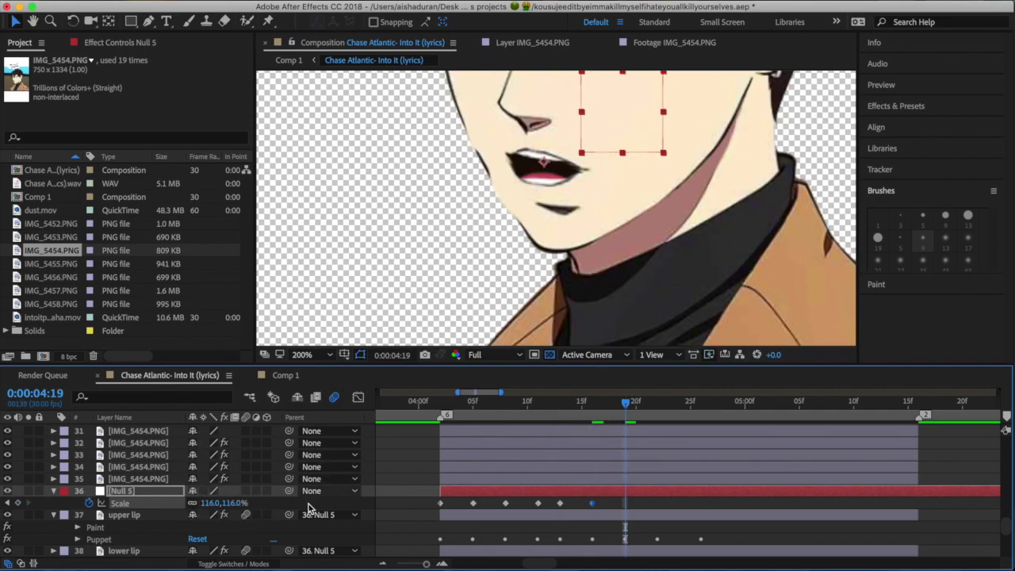
drag(215, 503, 202, 503)
click(33, 21)
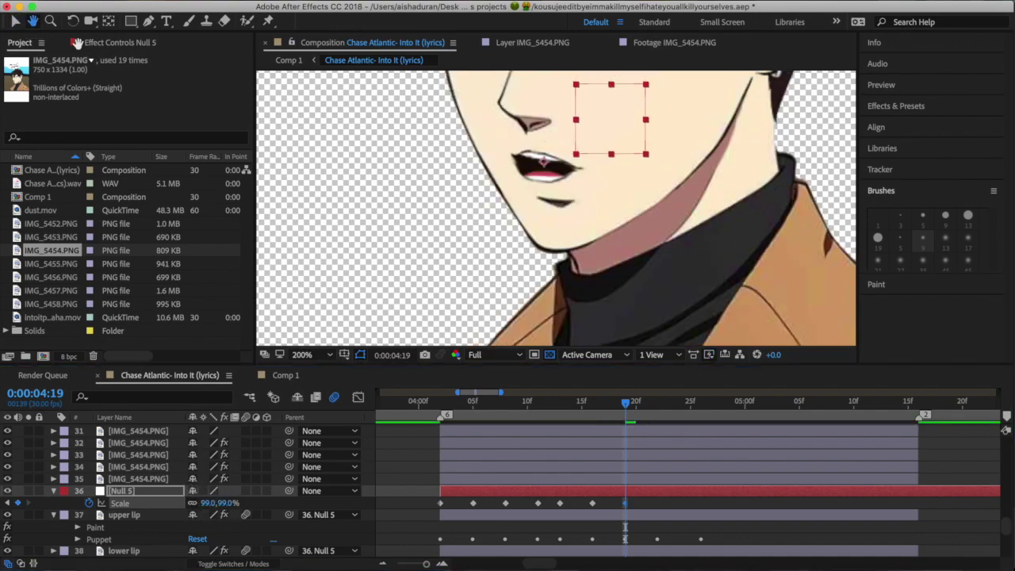
drag(476, 174, 476, 265)
click(16, 21)
click(592, 502)
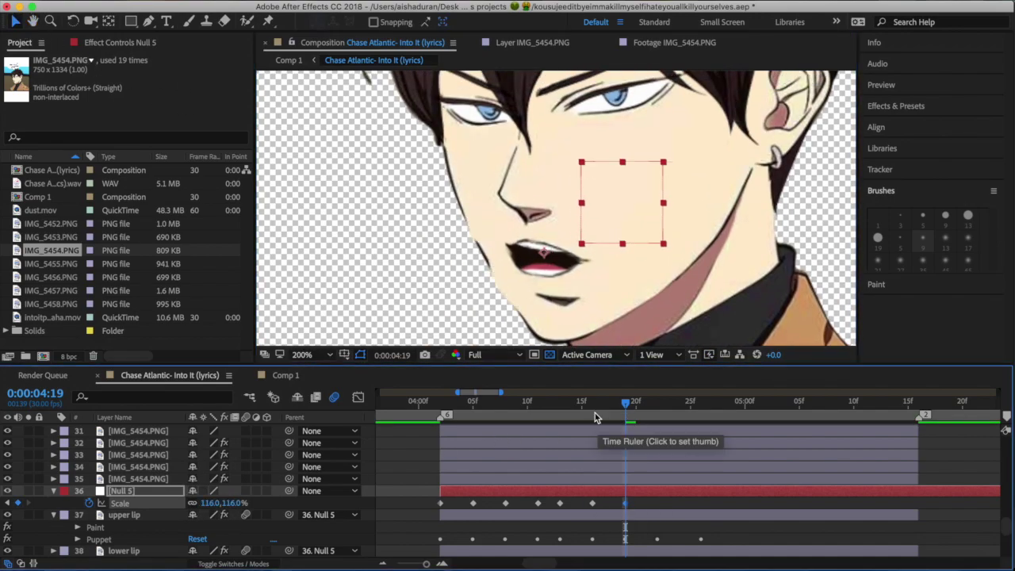
- Reduce the null's Scale at 0:00:04:22 and set it to 84% at 0:00:04:26
drag(595, 418, 658, 404)
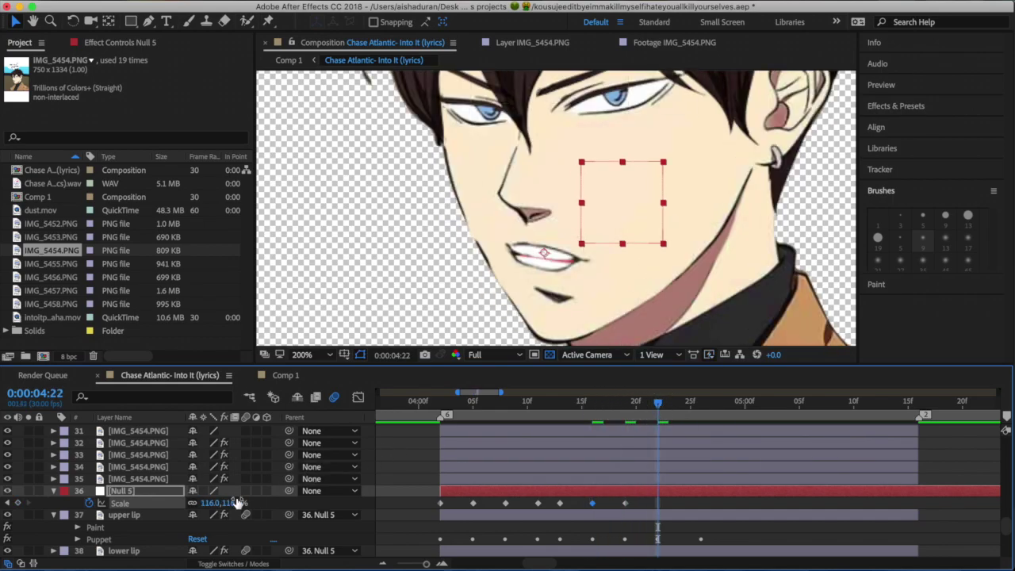
drag(207, 503, 200, 503)
drag(660, 404, 701, 404)
mouse_move(208, 502)
mouse_down()
mouse_move(194, 503)
mouse_move(215, 502)
mouse_up()
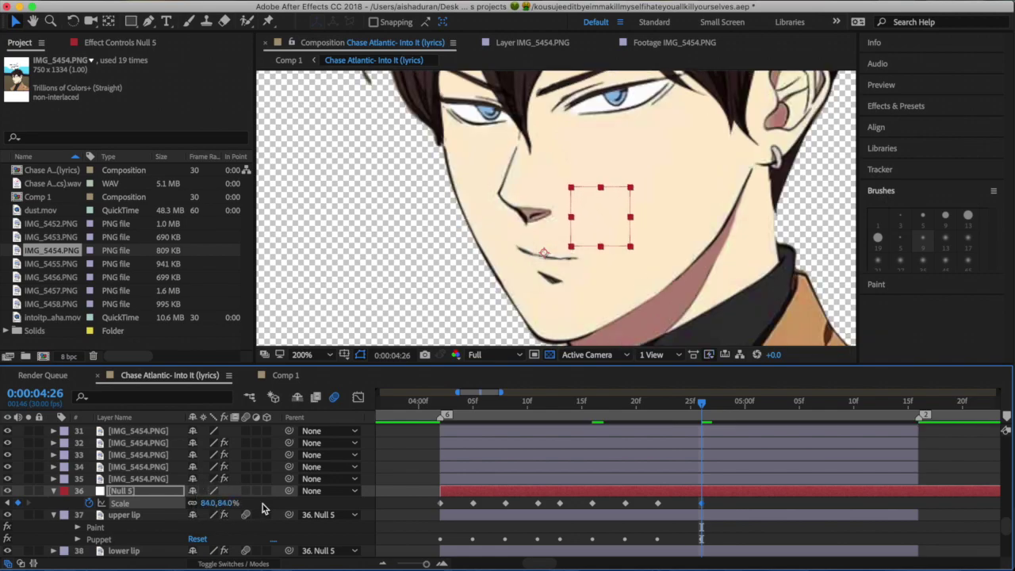
- Apply Easy Ease to all of the null's Scale keyframes
drag(729, 509, 430, 498)
right_click(441, 502)
mouse_move(523, 555)
click(639, 480)
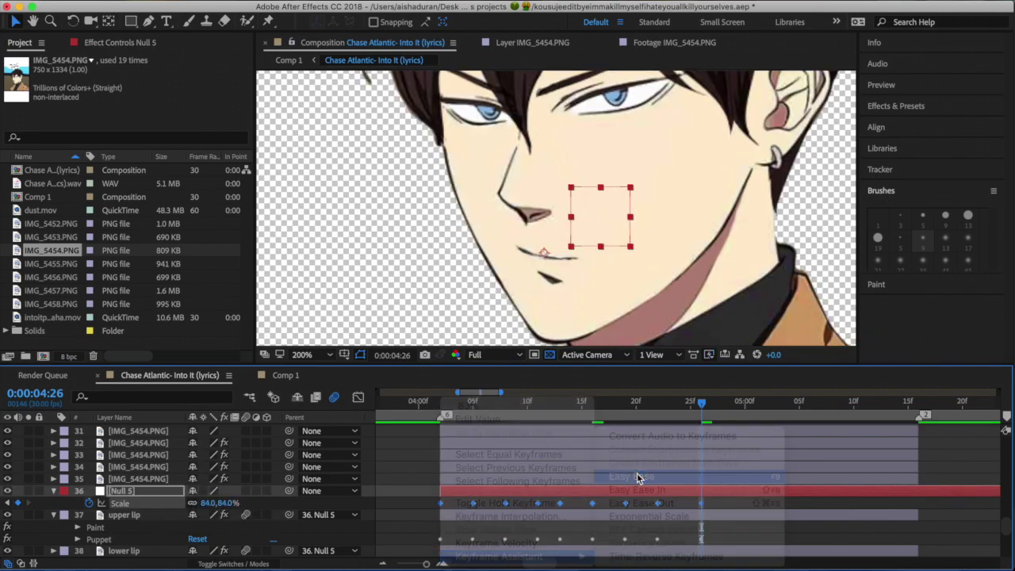
- Rotate the null to 0x-5.0° and add a Rotation keyframe at 0:00:04:14, and scrub through the mouth movement
key(r)
click(571, 408)
drag(204, 503, 212, 504)
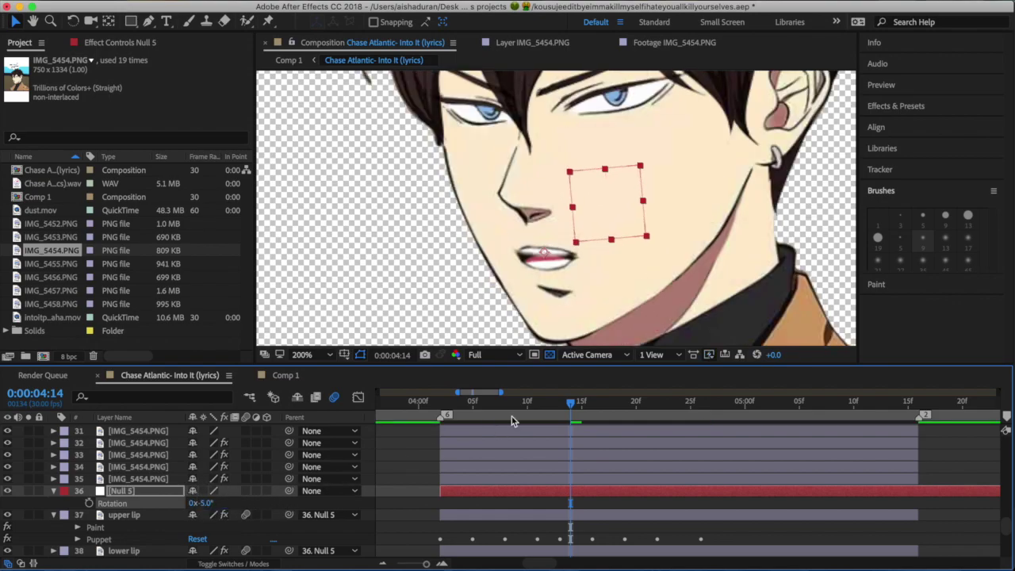
drag(441, 404, 712, 402)
click(439, 404)
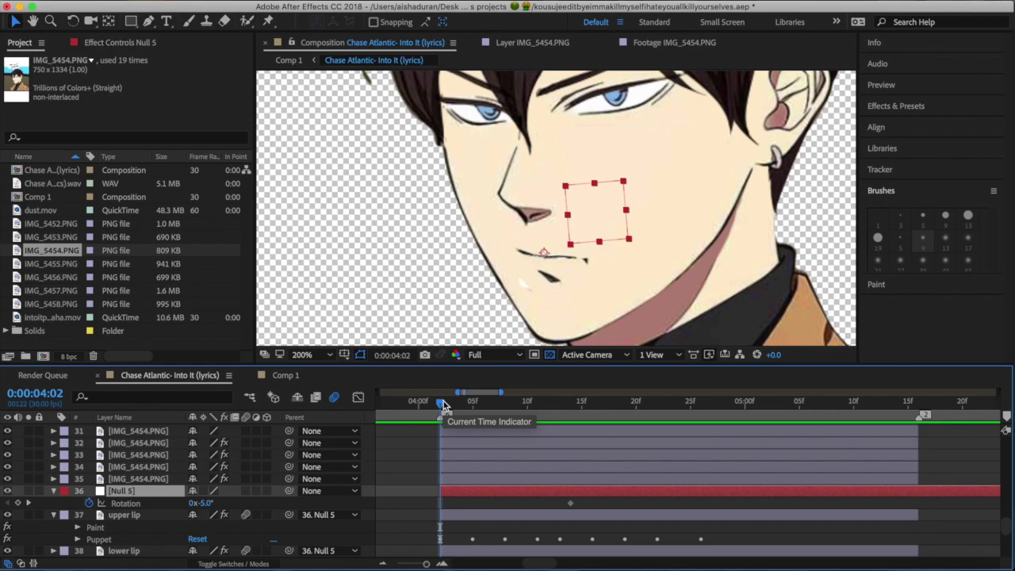
- Move the lower lip layer's jaw-edge Puppet pin at 0:00:04:19 to line up with the face outline
drag(442, 404, 625, 408)
scroll(602, 475, down, 5)
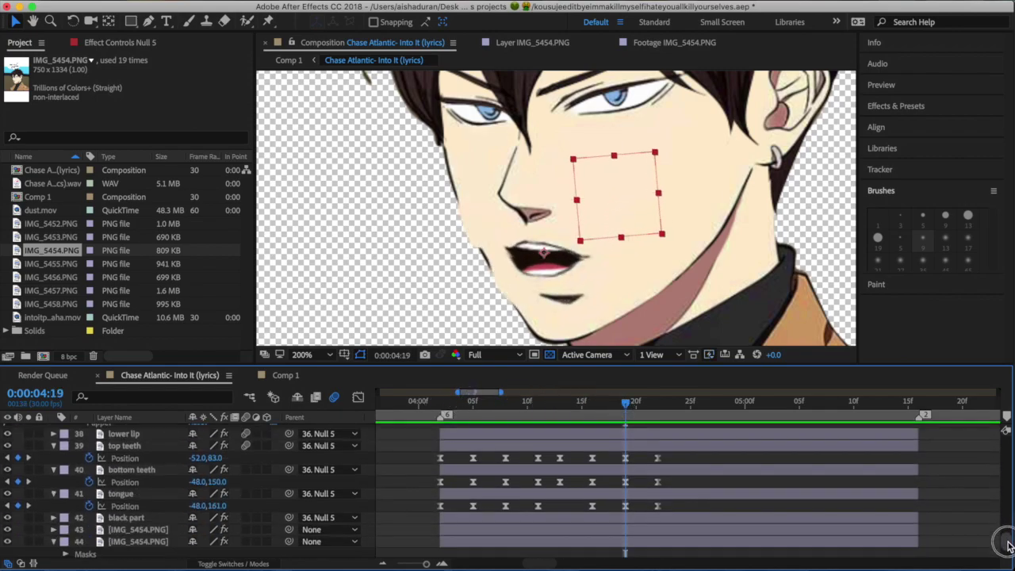
click(602, 448)
click(615, 436)
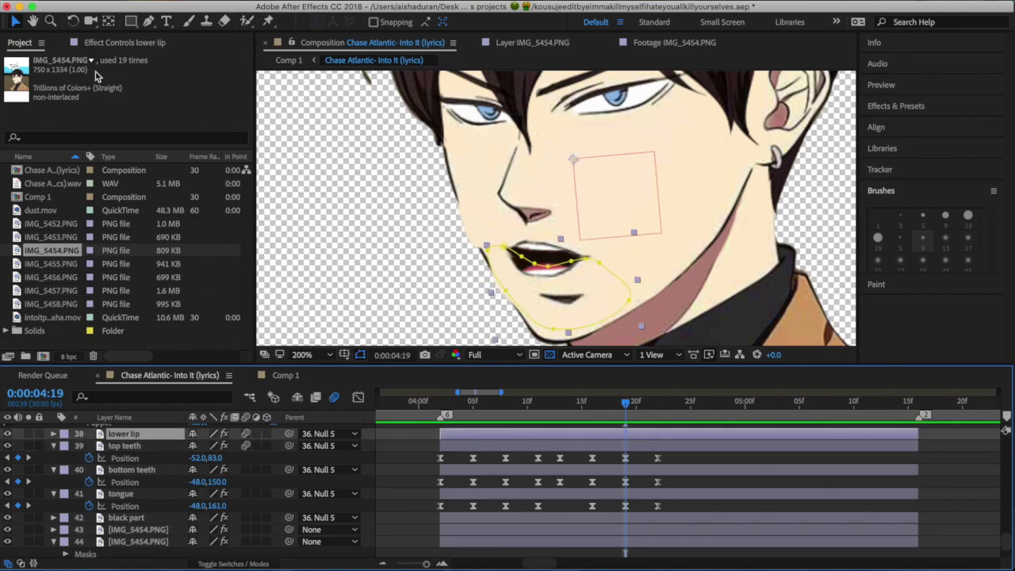
click(268, 20)
click(502, 277)
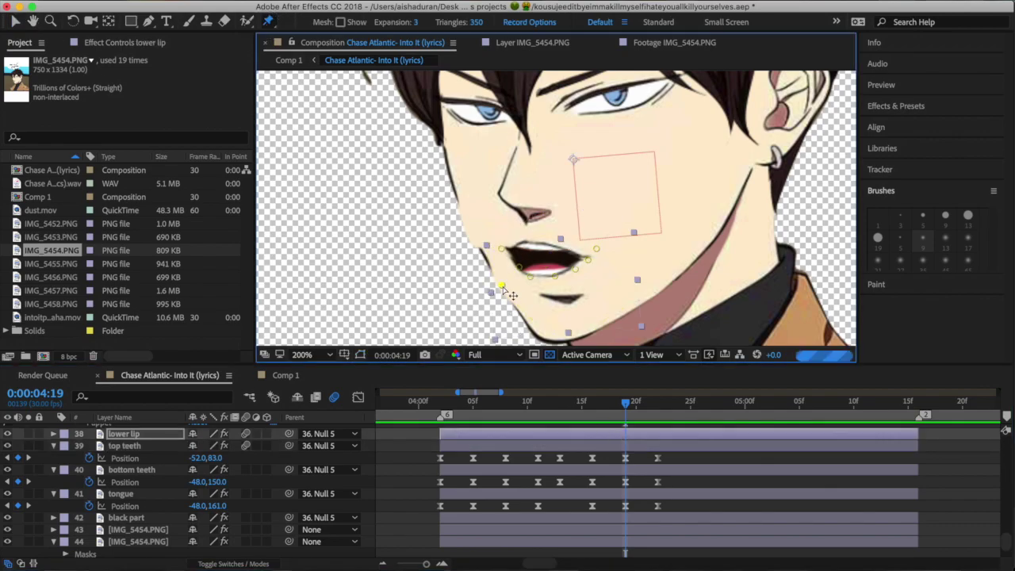
key(v)
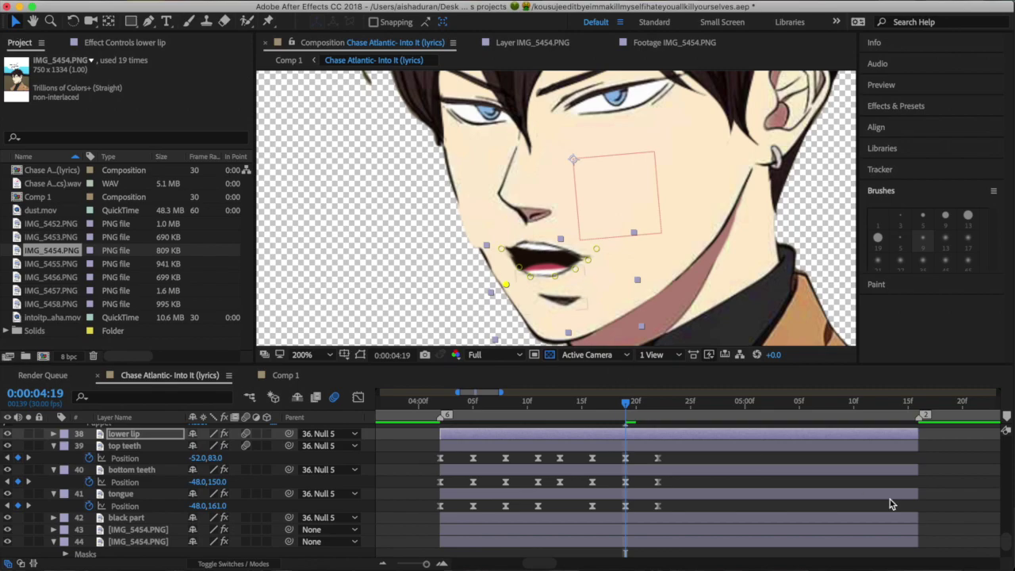
- Shift the upper lip layer's cheek-edge Puppet pin at 0:00:04:19 and preview the mouth from 0:00:04:02
drag(1007, 536, 1007, 525)
click(668, 442)
click(268, 21)
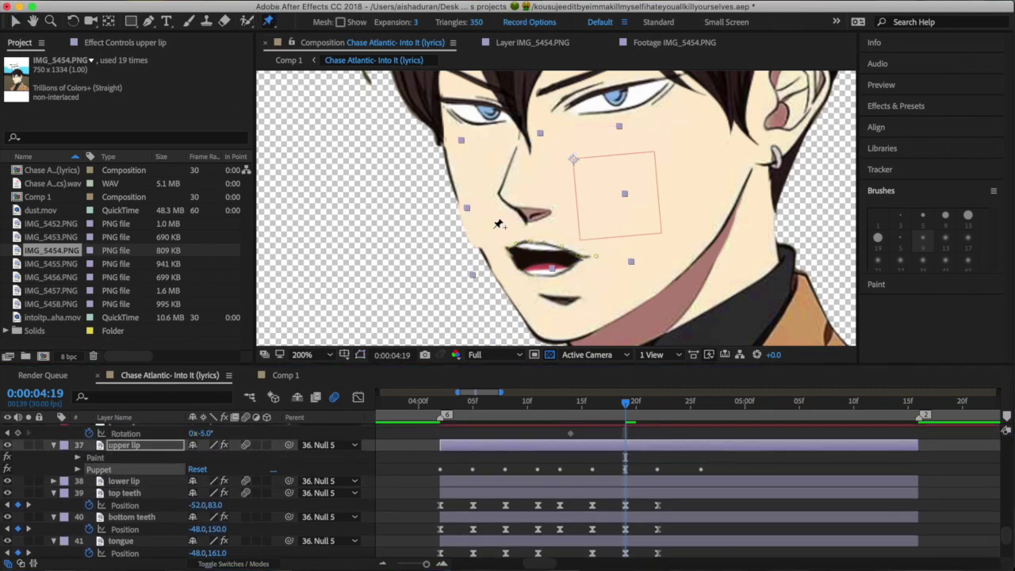
click(468, 225)
click(439, 404)
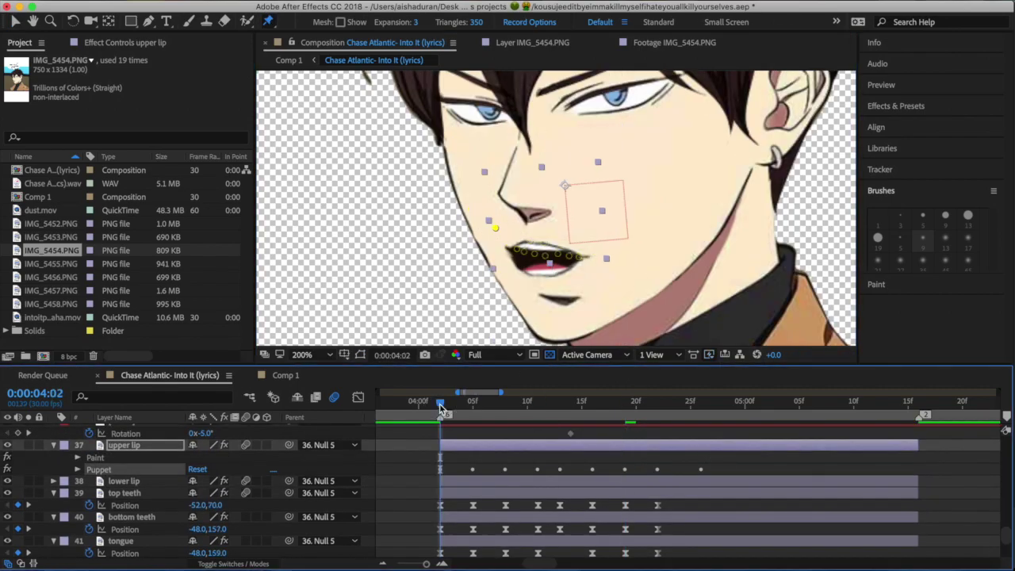
key(space)
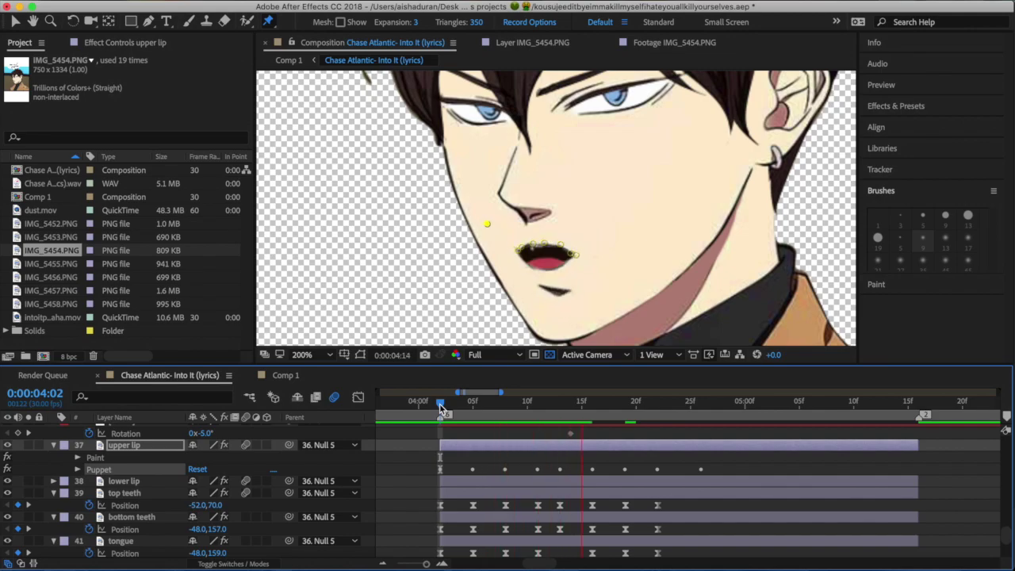
- Readjust the face-edge Puppet pins of the upper lip and lower lip layers at 0:00:04:19, and preview the movement
drag(573, 403, 628, 405)
click(15, 21)
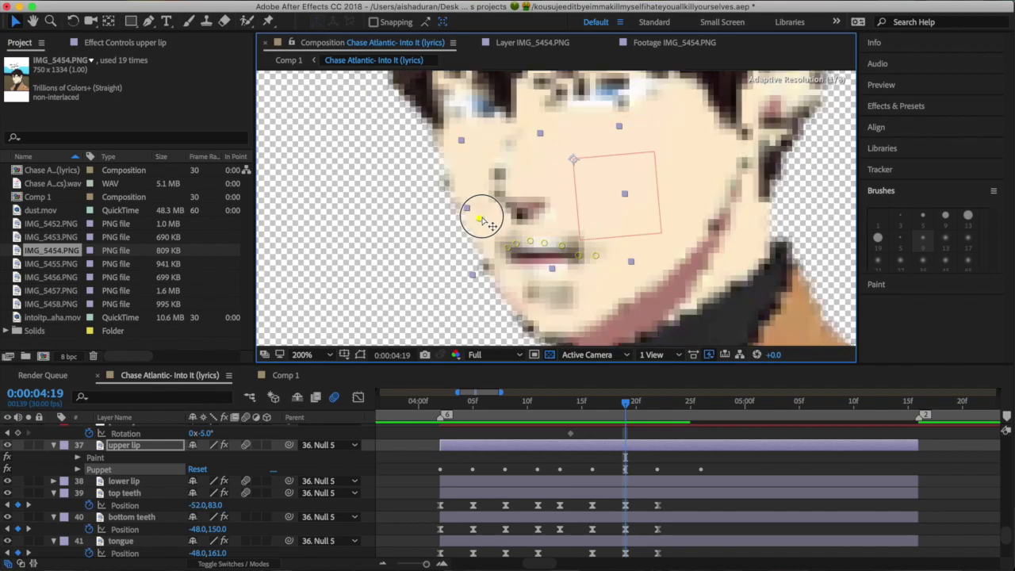
click(268, 21)
click(631, 483)
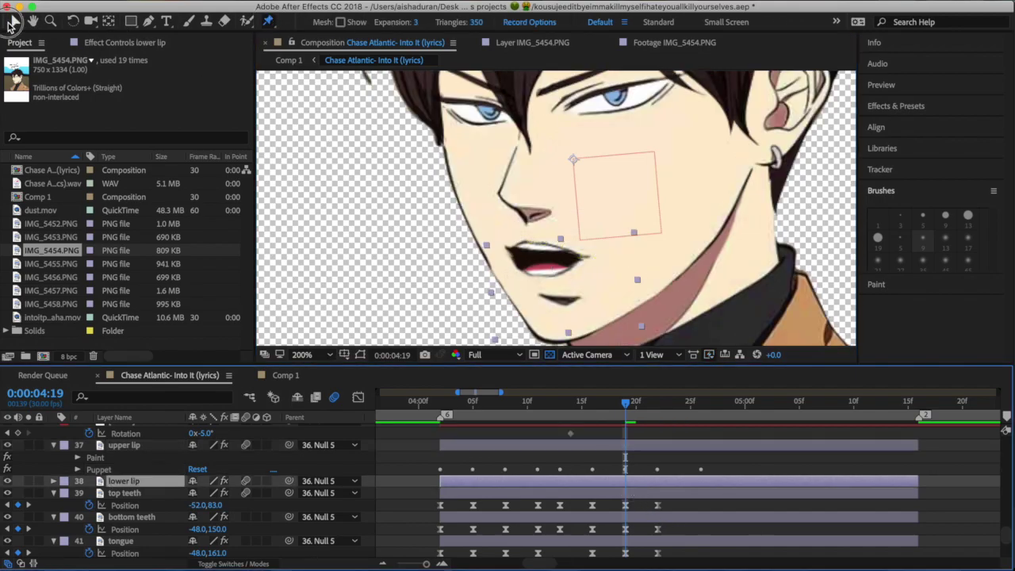
click(509, 283)
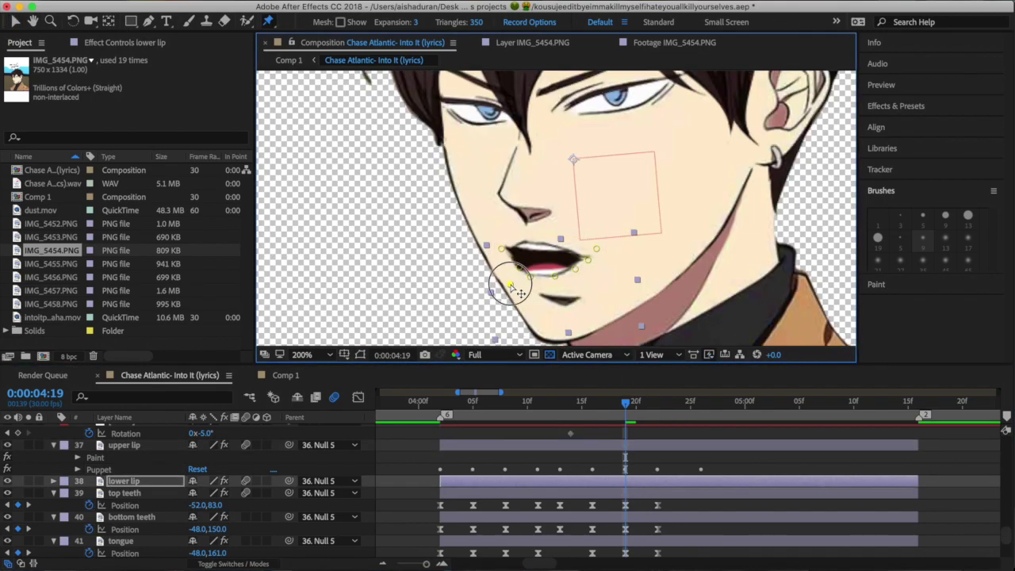
click(448, 403)
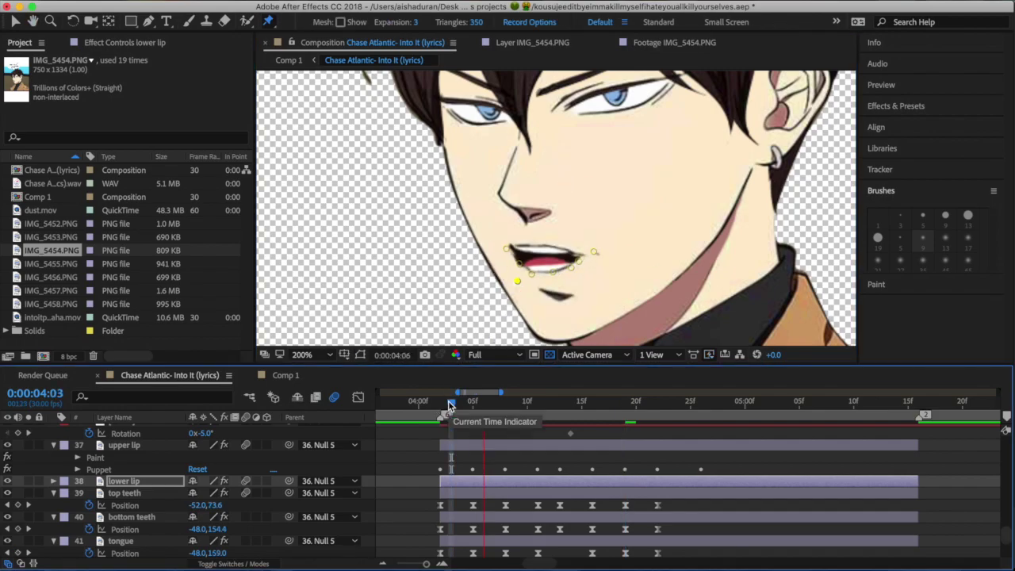
- Reposition the lower lip's mouth-corner Puppet pins at 0:00:04:26 to tidy the closed mouth line
drag(448, 400, 706, 416)
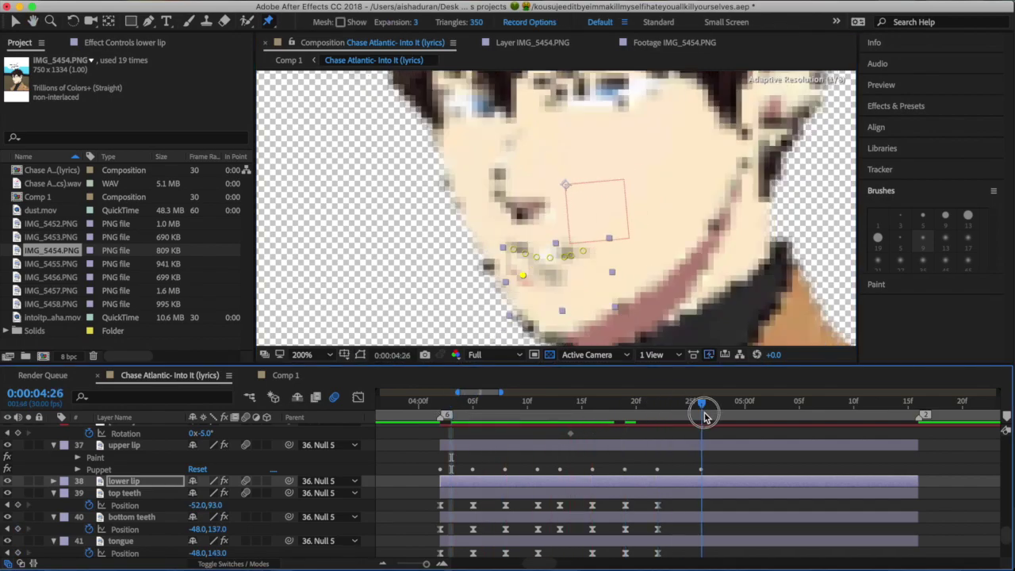
click(584, 253)
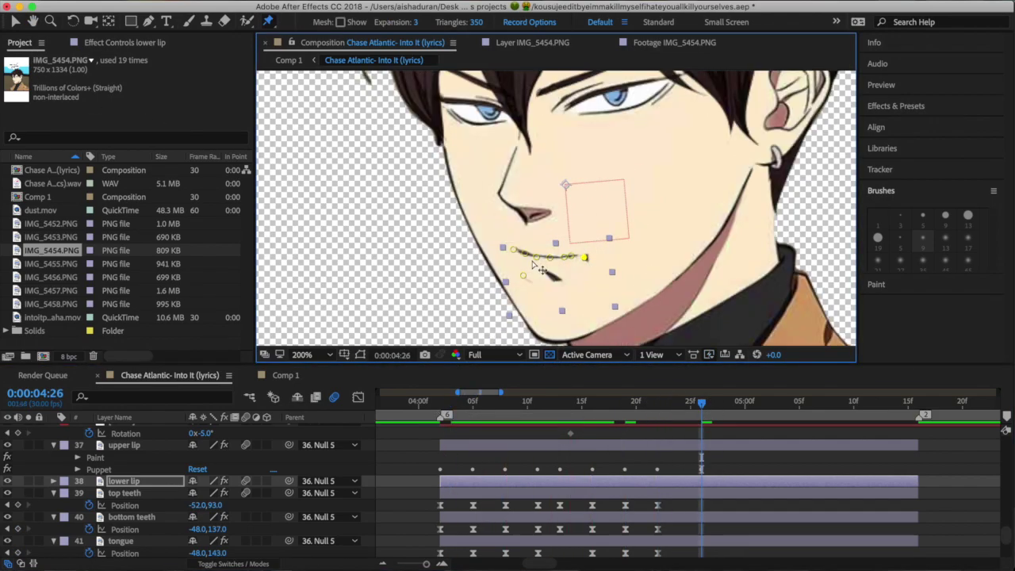
click(512, 250)
- Nudge the upper lip's two mouth-corner Puppet pins at 0:00:04:26 to meet the lower lip
click(710, 449)
click(15, 21)
click(268, 21)
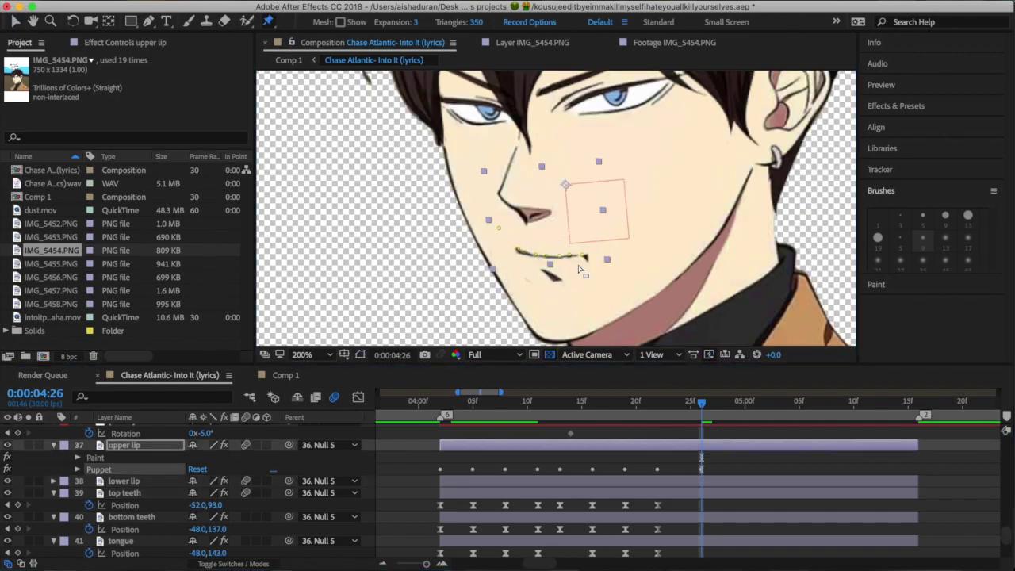
drag(585, 256, 581, 260)
drag(518, 249, 518, 251)
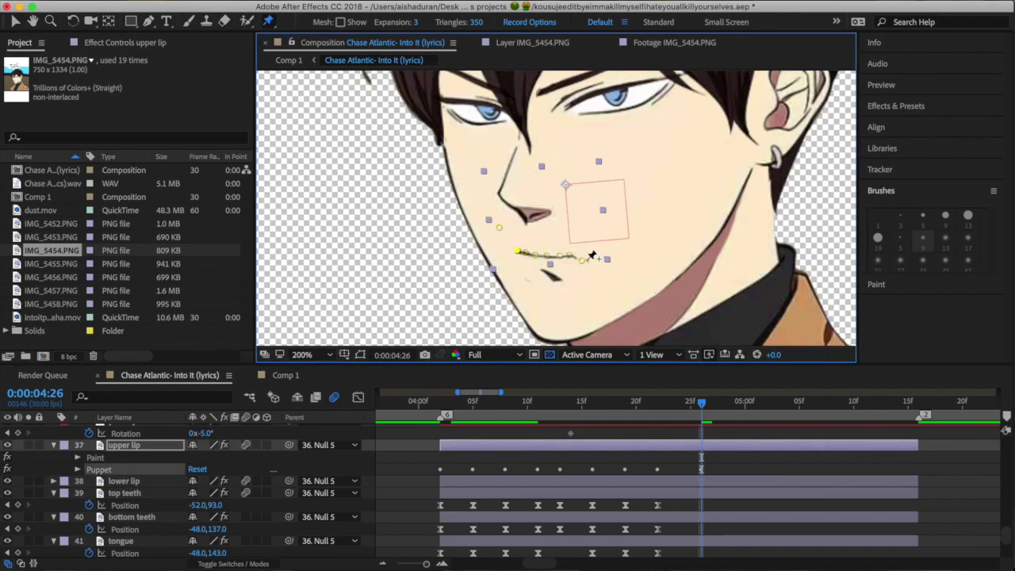
drag(581, 260, 585, 262)
- Play back the mouth animation from 0:00:04:02 to check the lip movement and closing
click(440, 415)
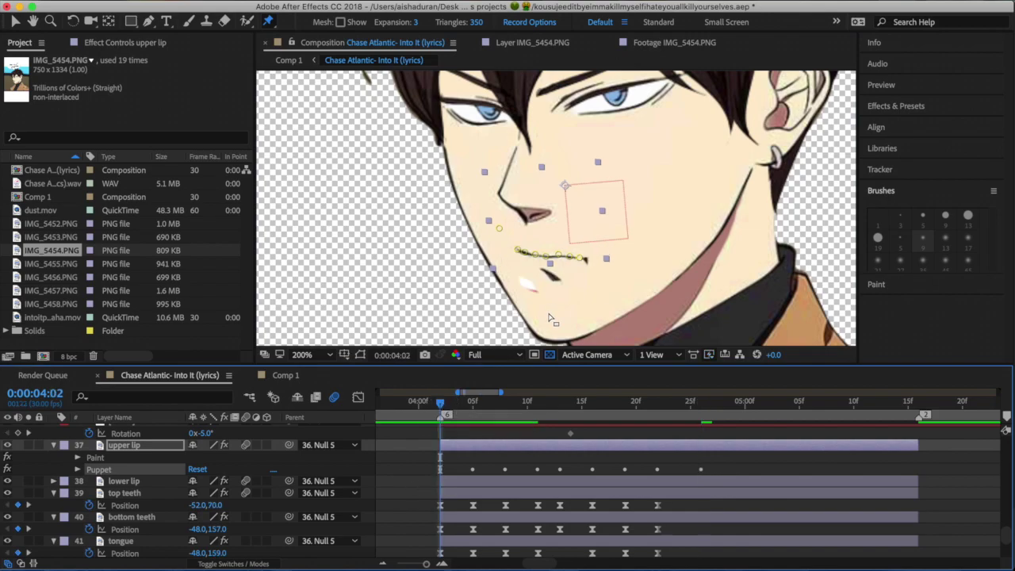
key(space)
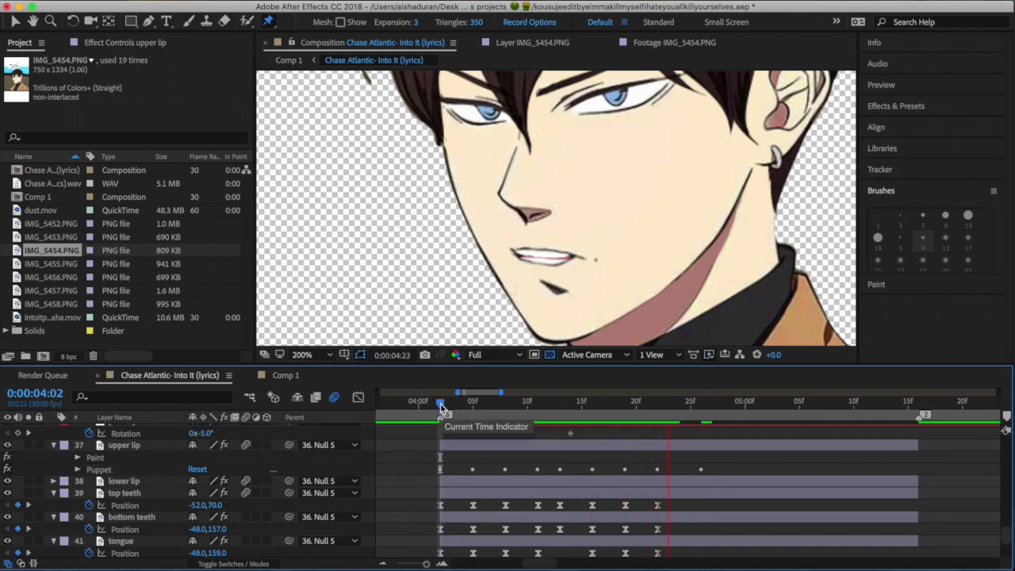
key(space)
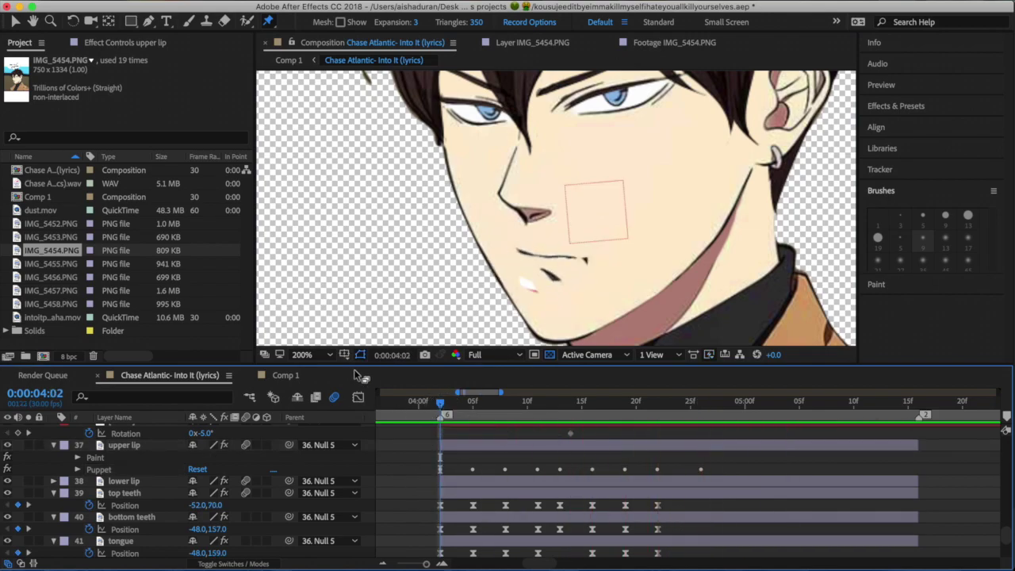
key(space)
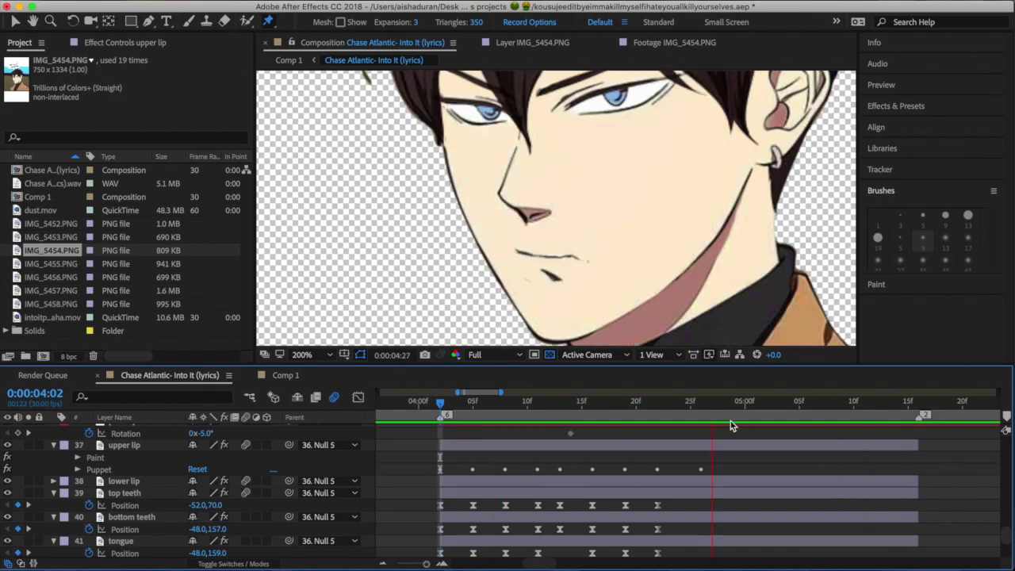
click(733, 423)
- Keyframe the mouth null's Scale at 97% at 0:00:05:04 and at 86% at 0:00:05:14
scroll(857, 515, up, 3)
click(825, 482)
key(s)
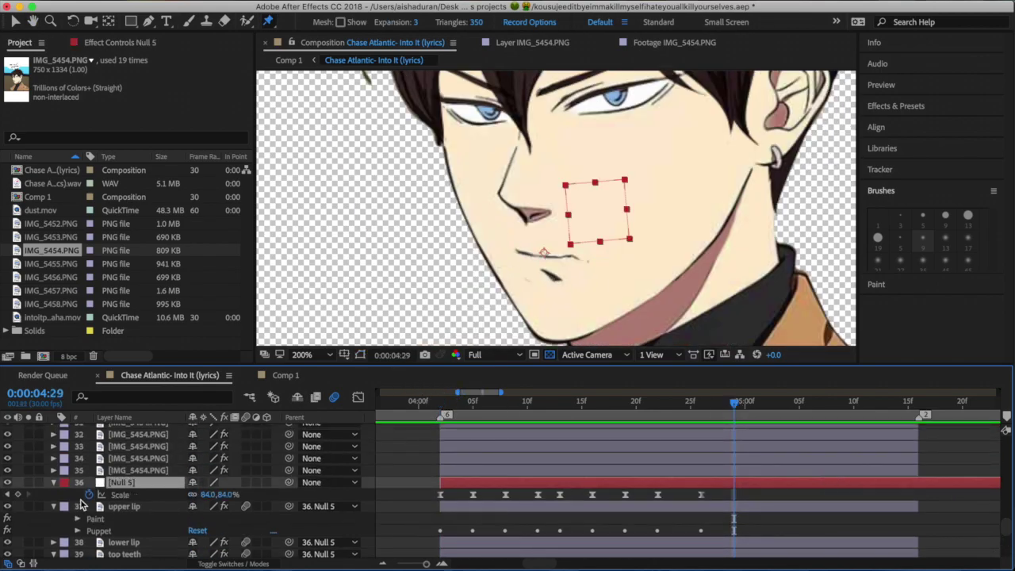
click(788, 413)
drag(212, 493, 223, 493)
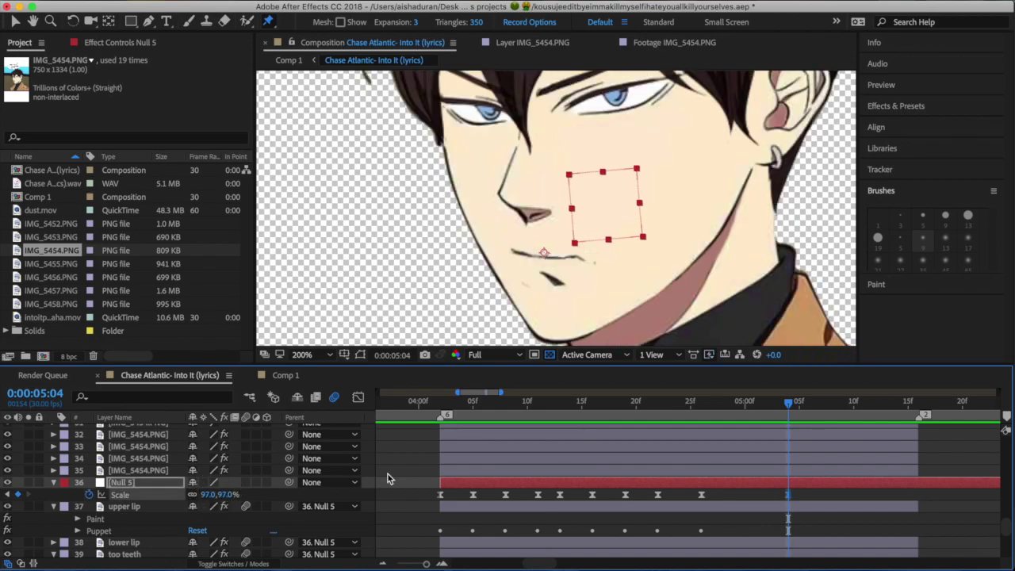
click(896, 400)
text(87.5)
key(Return)
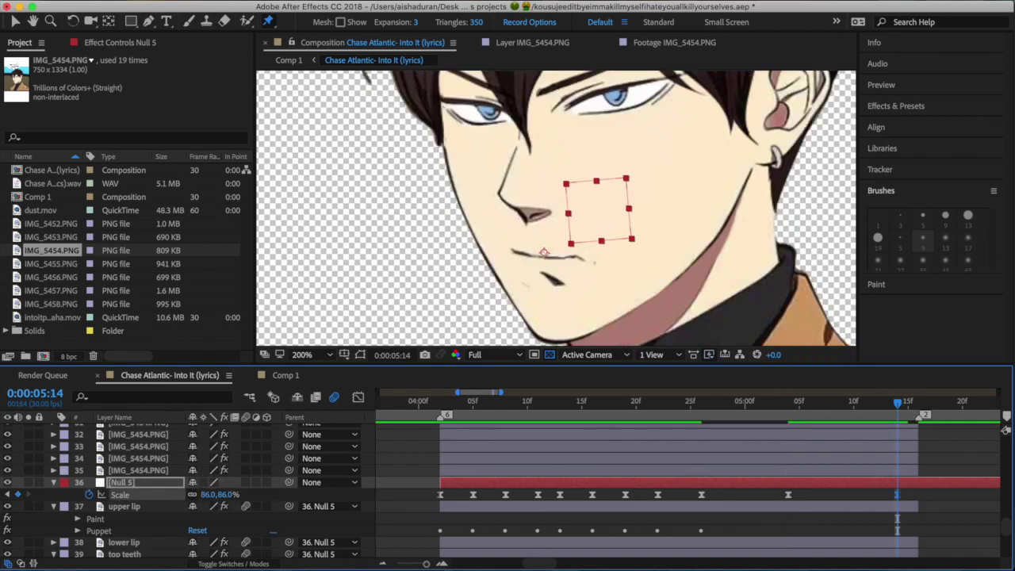
- Shift the null's last two Scale keyframes to 0:00:05:05 and 0:00:05:16, and review the mouth animation
drag(788, 494, 800, 496)
click(673, 402)
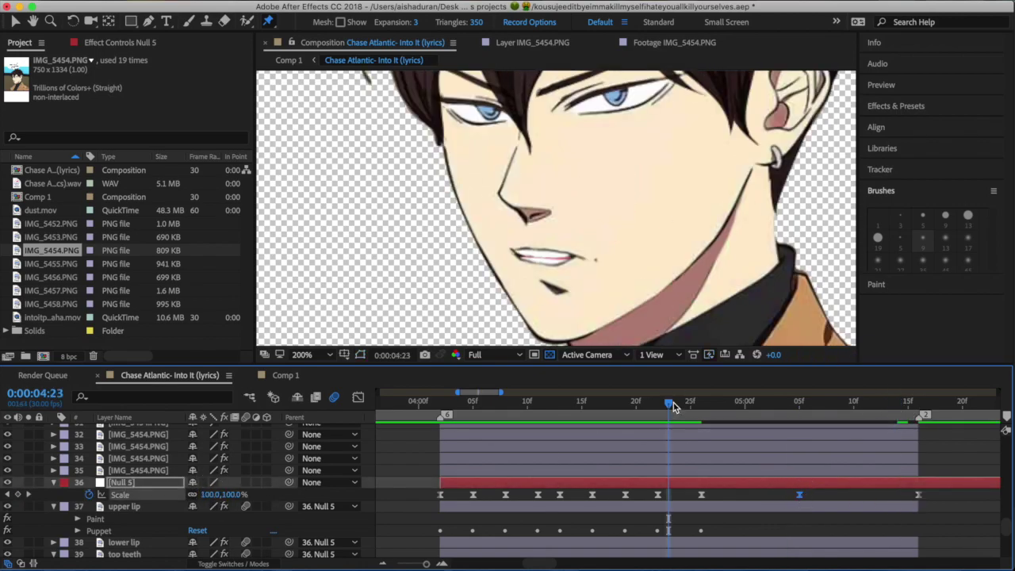
click(421, 402)
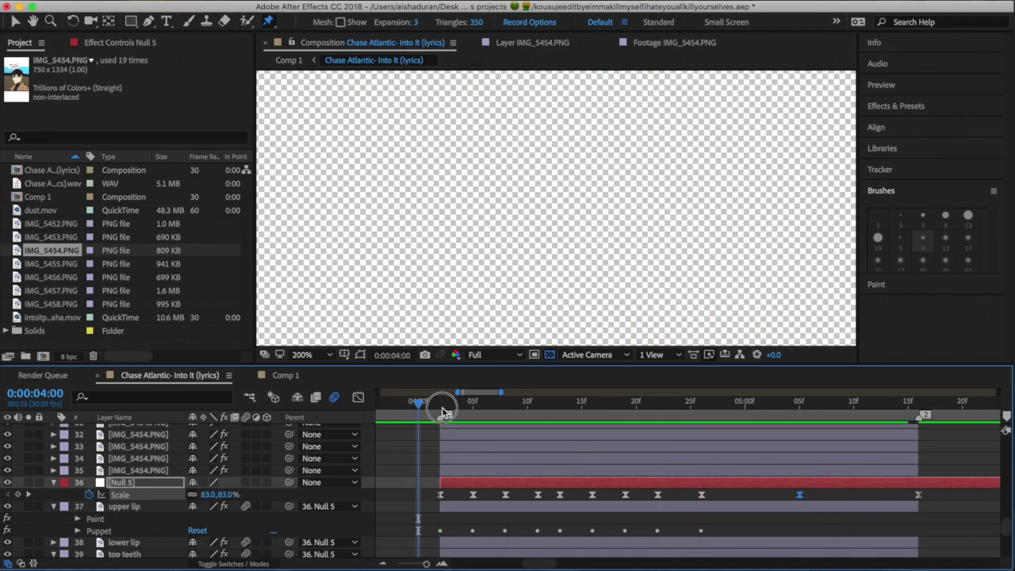
click(443, 411)
- Set the composition view to 100% and play back the head and hair animation around 0:00:04:02
click(301, 354)
click(313, 460)
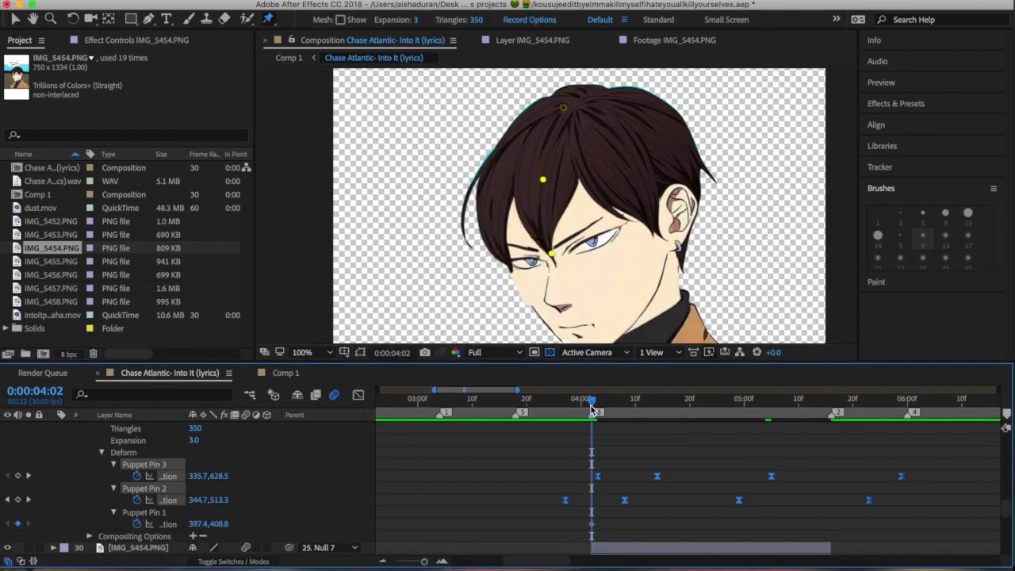
key(space)
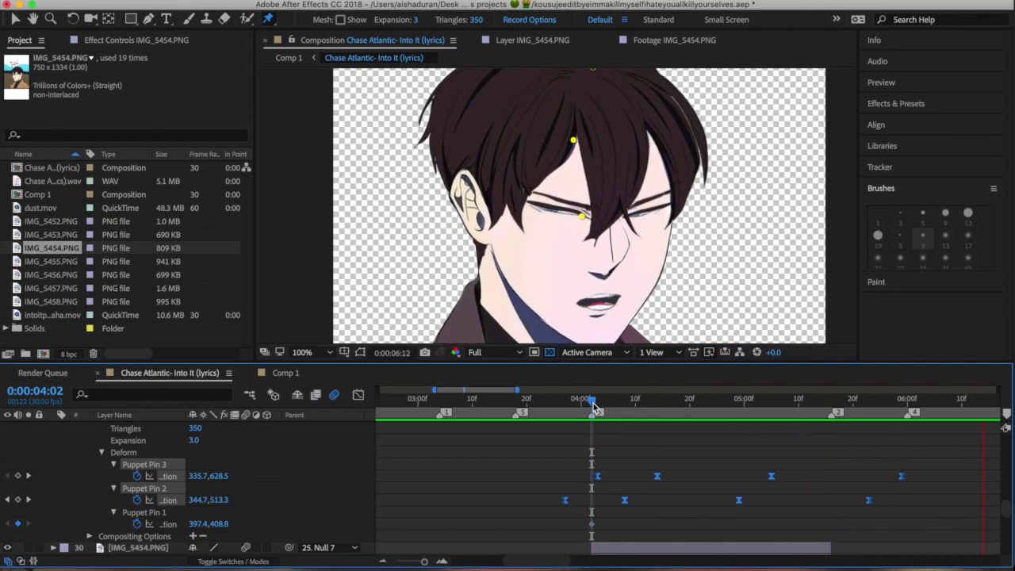
drag(593, 404, 553, 407)
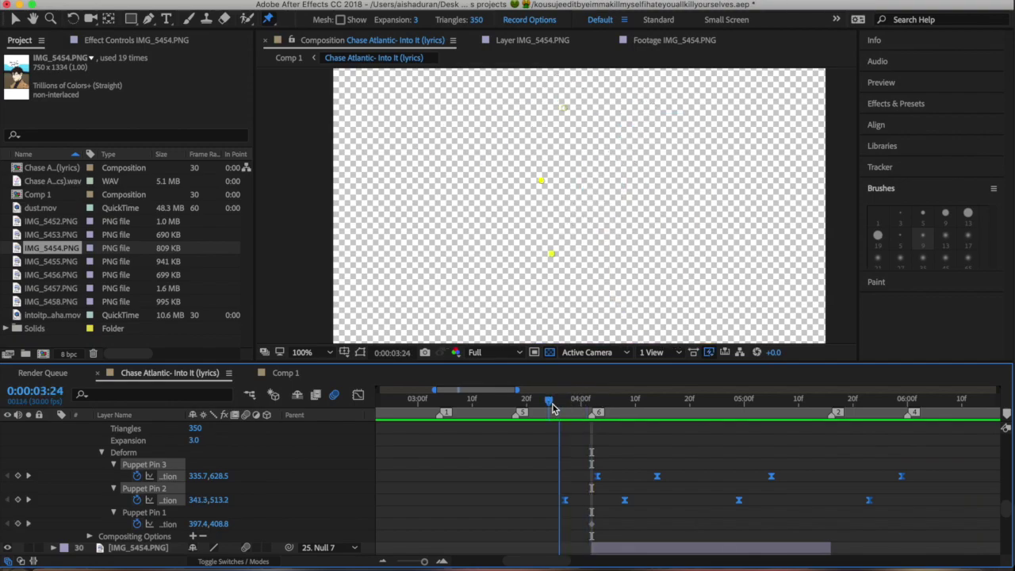
key(space)
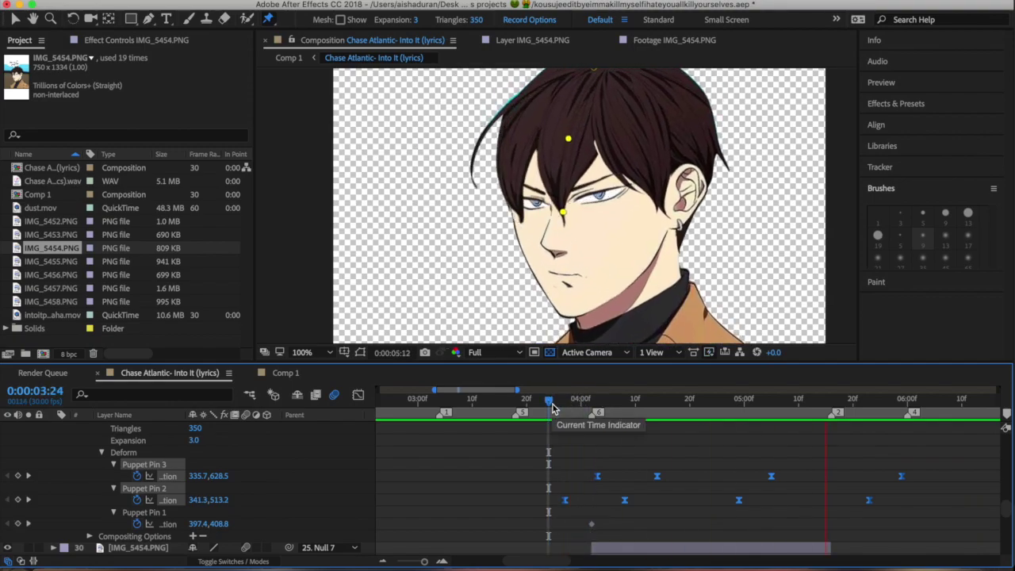
click(558, 409)
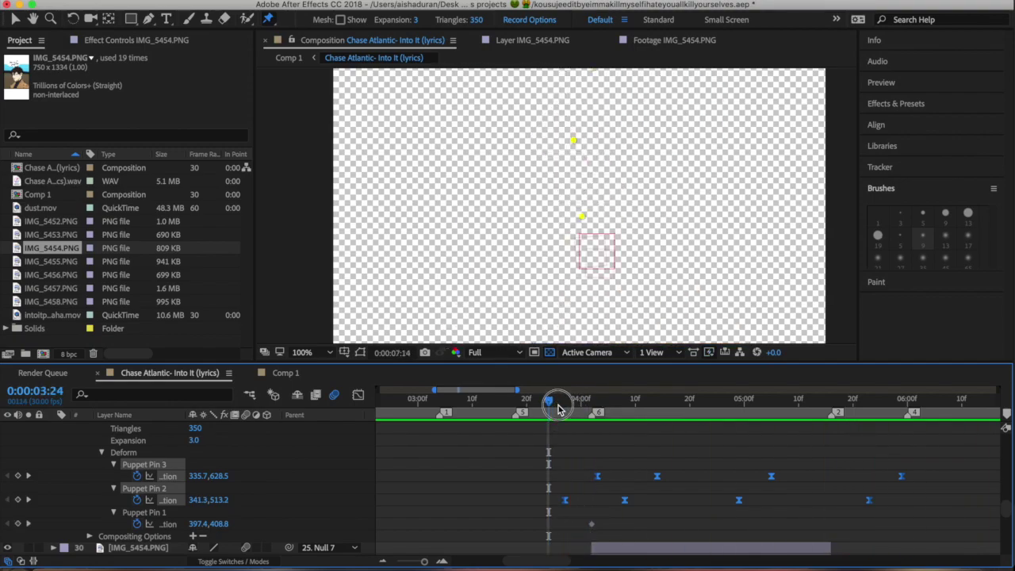
drag(557, 408, 591, 406)
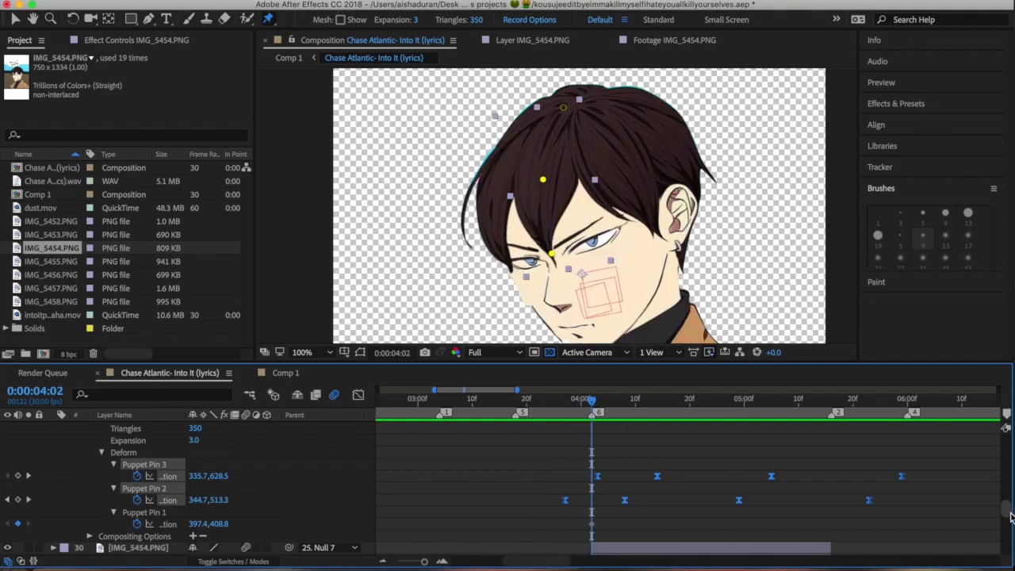
- Place three Puppet pins down the hair section beside the ear on layer 28 at 0:00:04:02
scroll(1009, 515, up, 5)
click(78, 492)
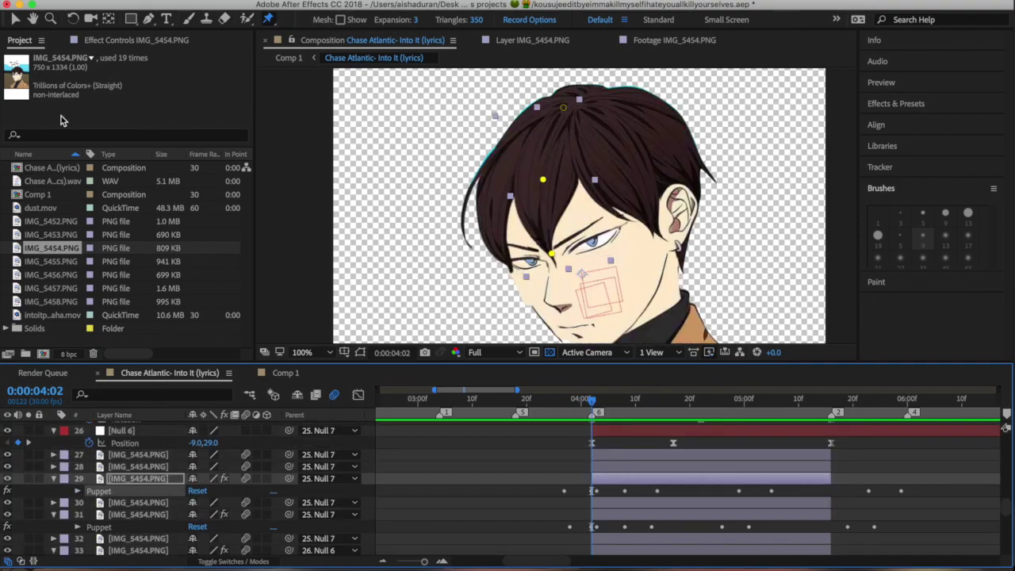
click(15, 21)
click(651, 501)
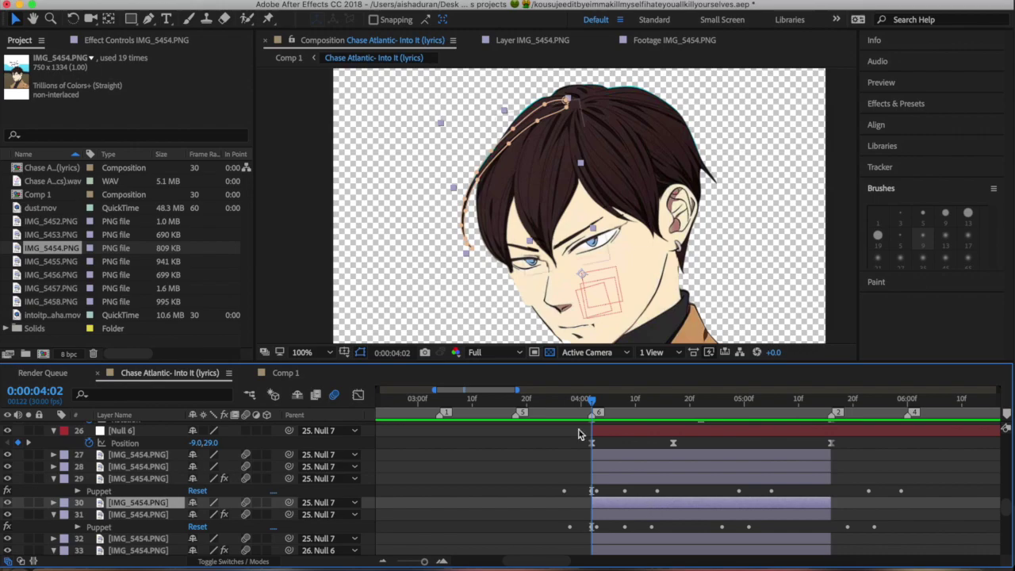
click(625, 453)
click(616, 467)
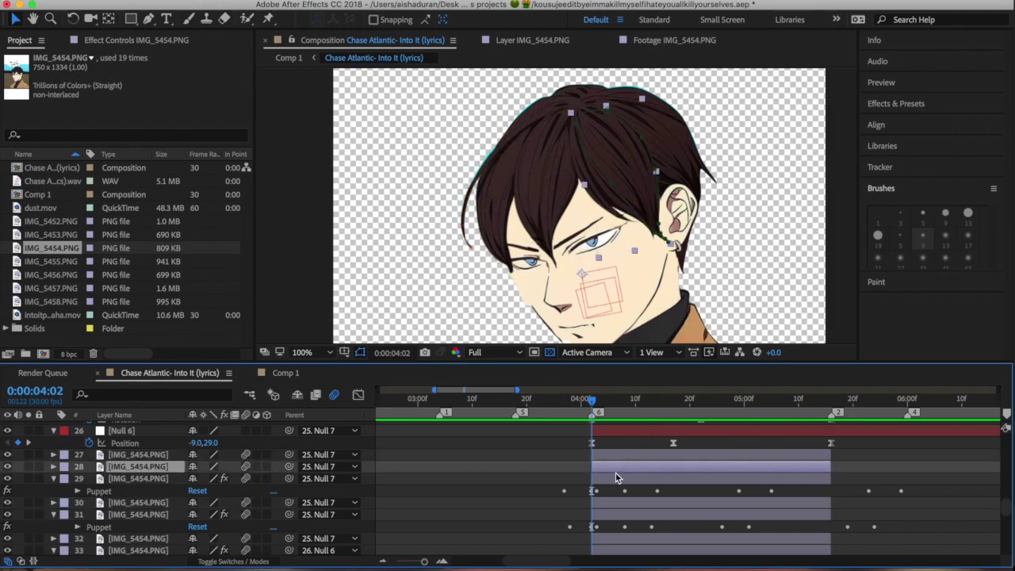
click(616, 475)
click(615, 469)
click(268, 19)
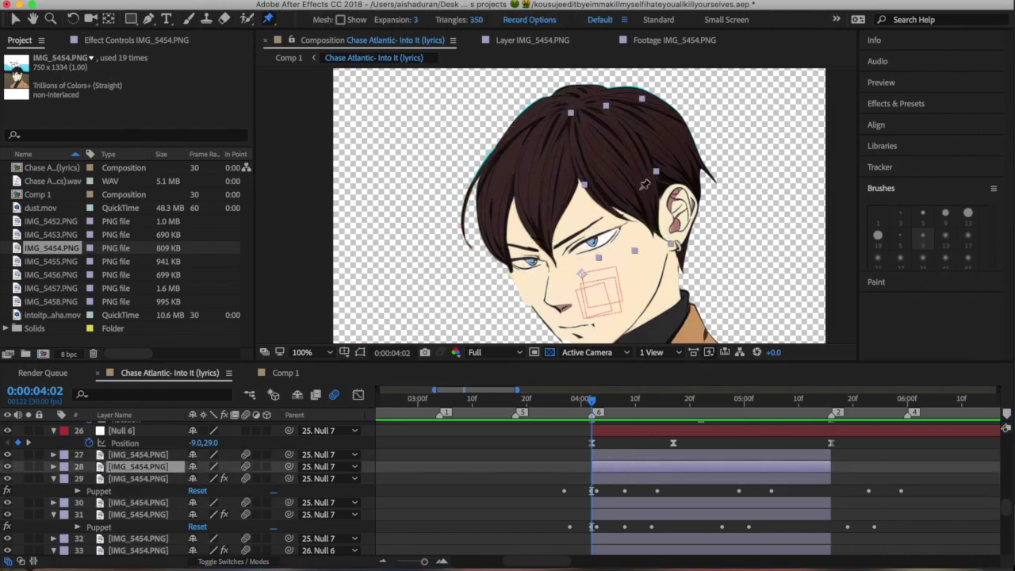
click(586, 115)
click(634, 164)
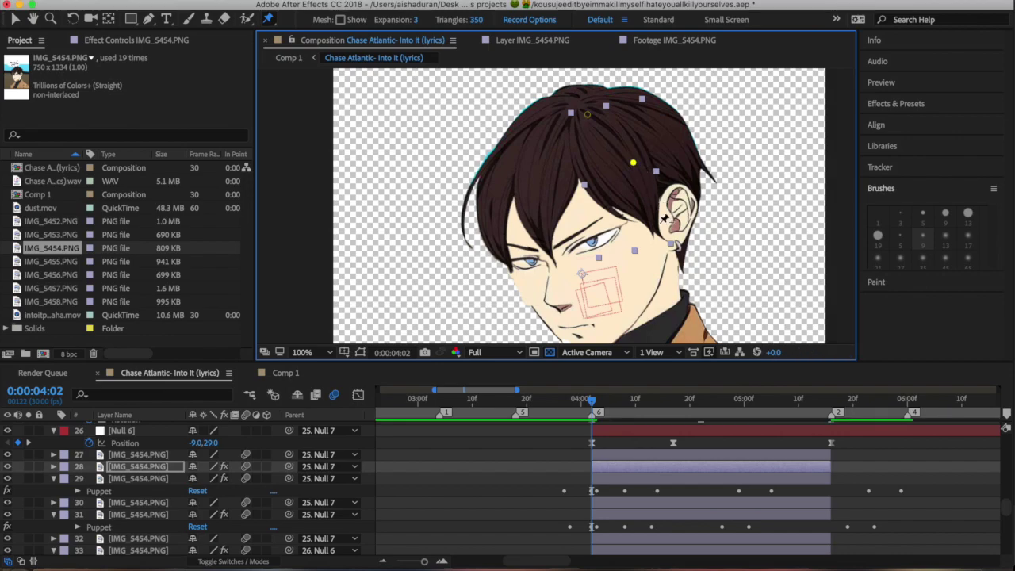
click(654, 225)
- Move the lowest Puppet pin of layer 28's hair section toward the ear at 0:00:04:13
click(651, 398)
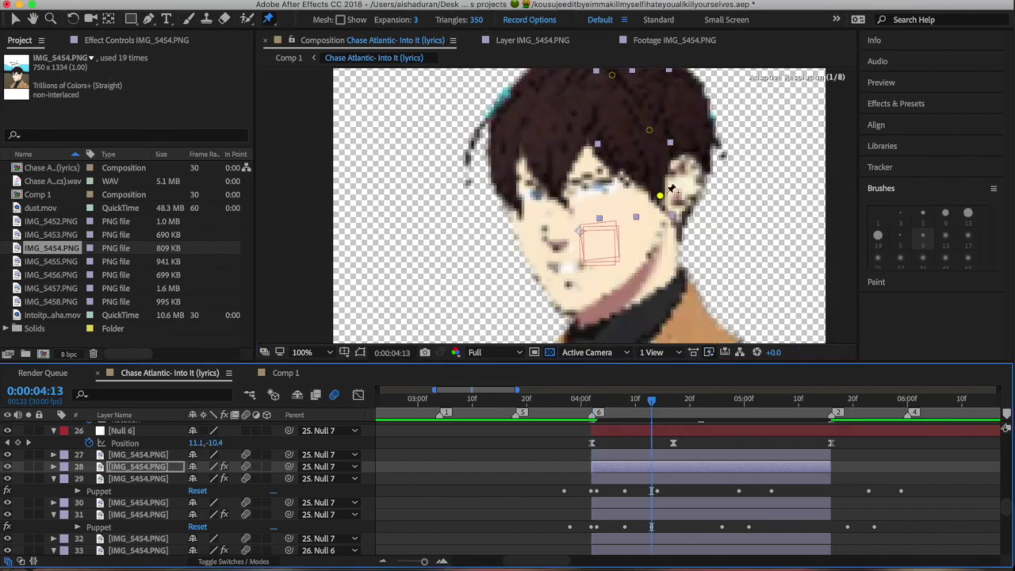
drag(664, 204, 676, 201)
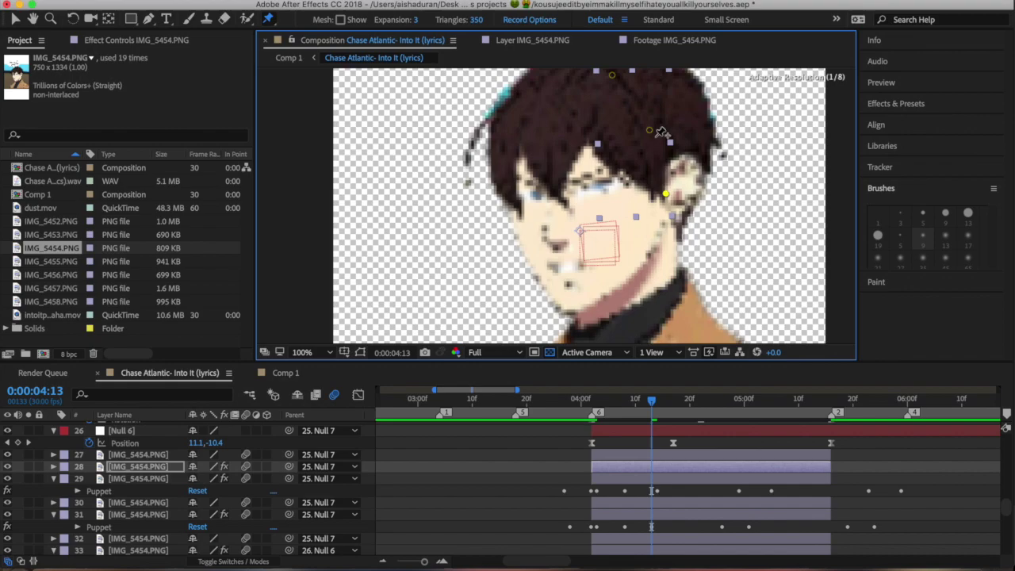